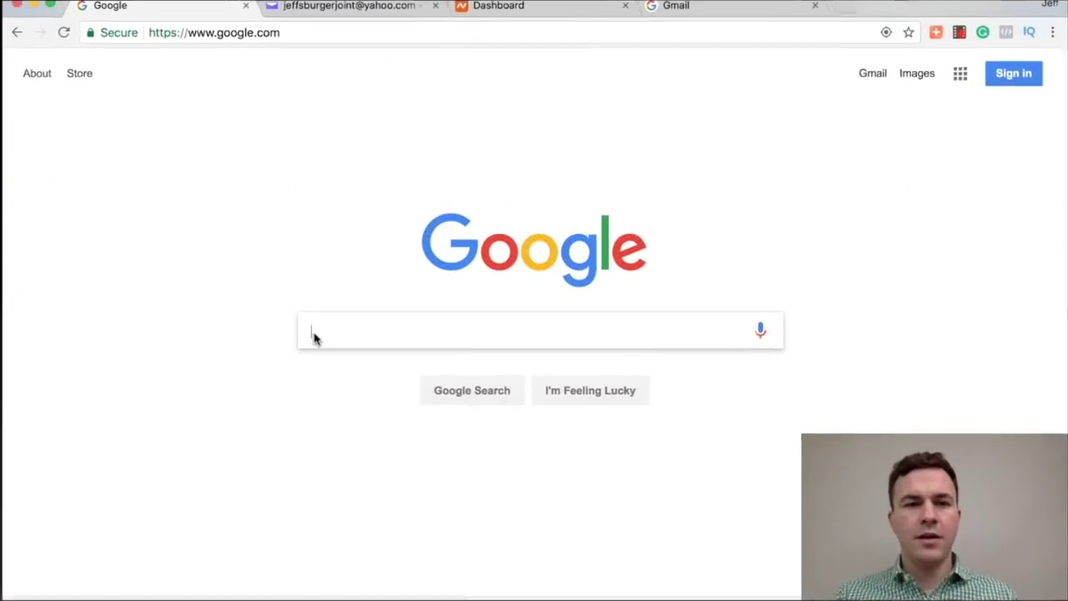
Step: Search Google for 'gsuite' and start the G Suite sign-up from its result
type("gsuite")
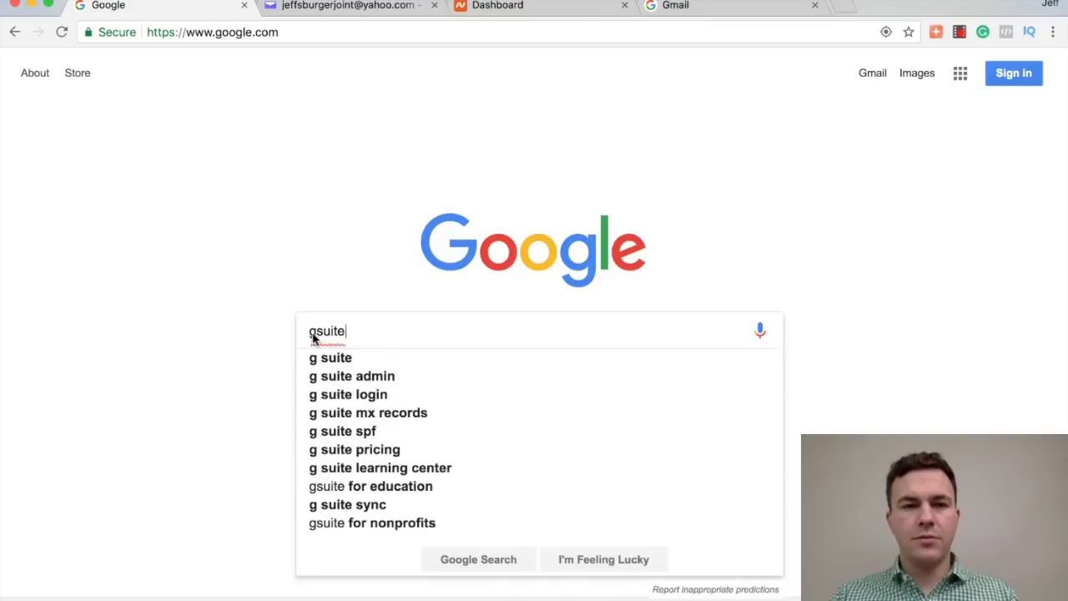
key("Return")
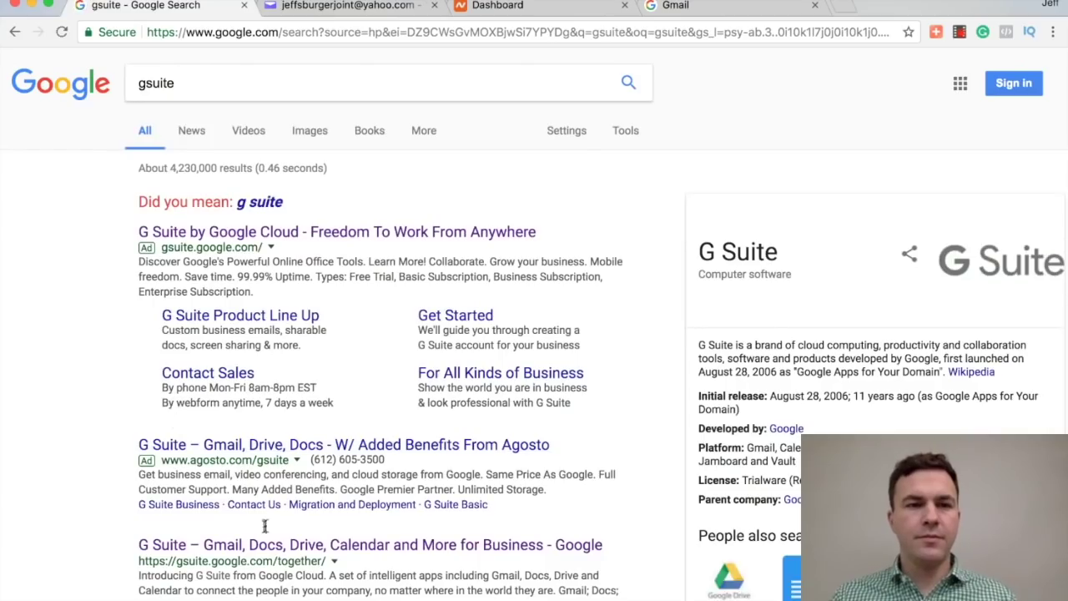
left_click(241, 234)
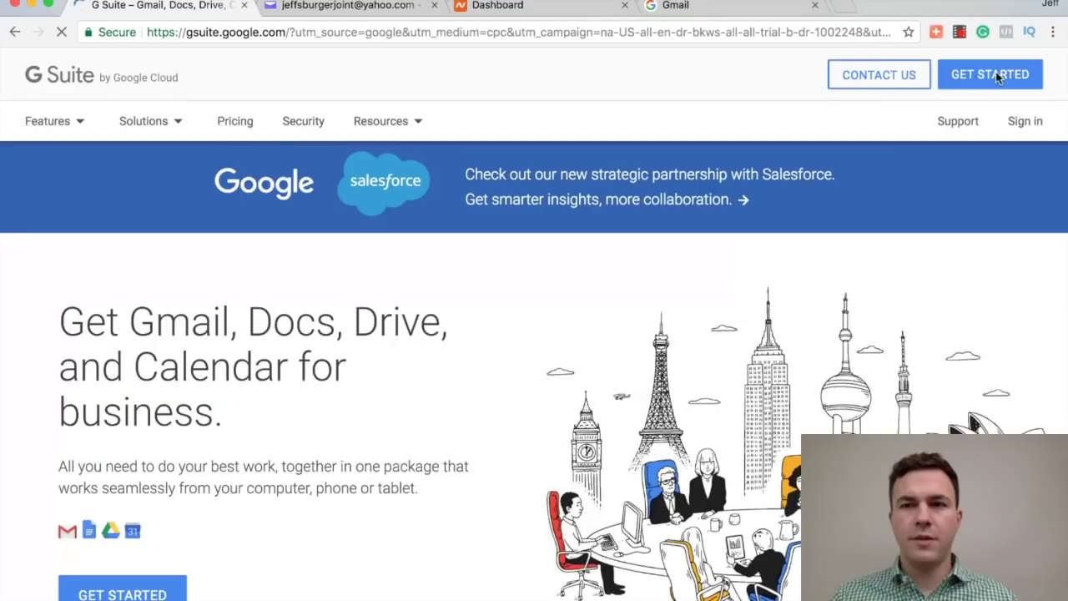
left_click(997, 78)
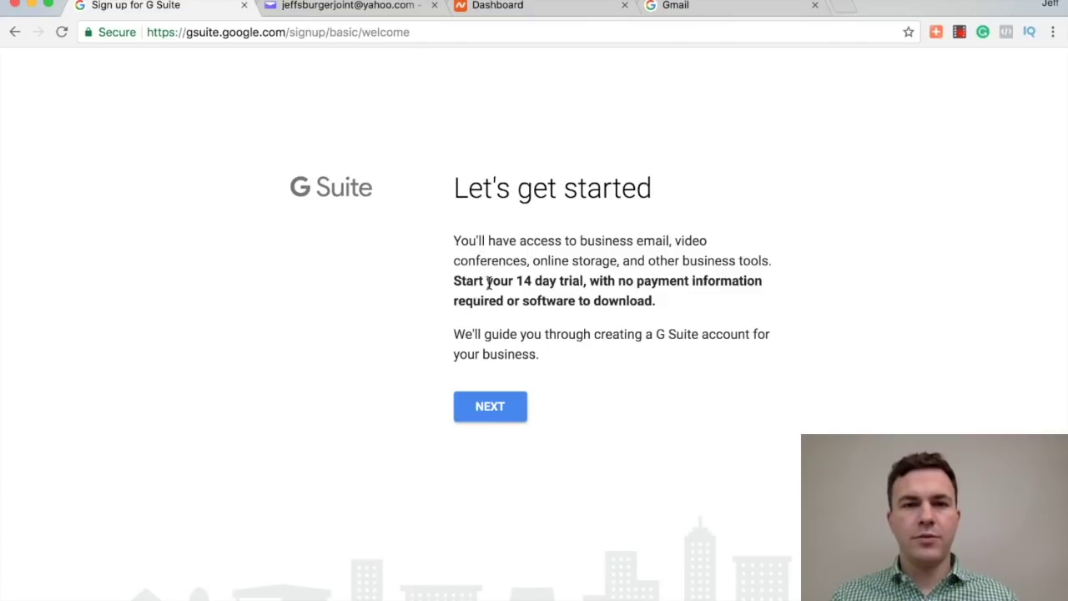
left_click(489, 409)
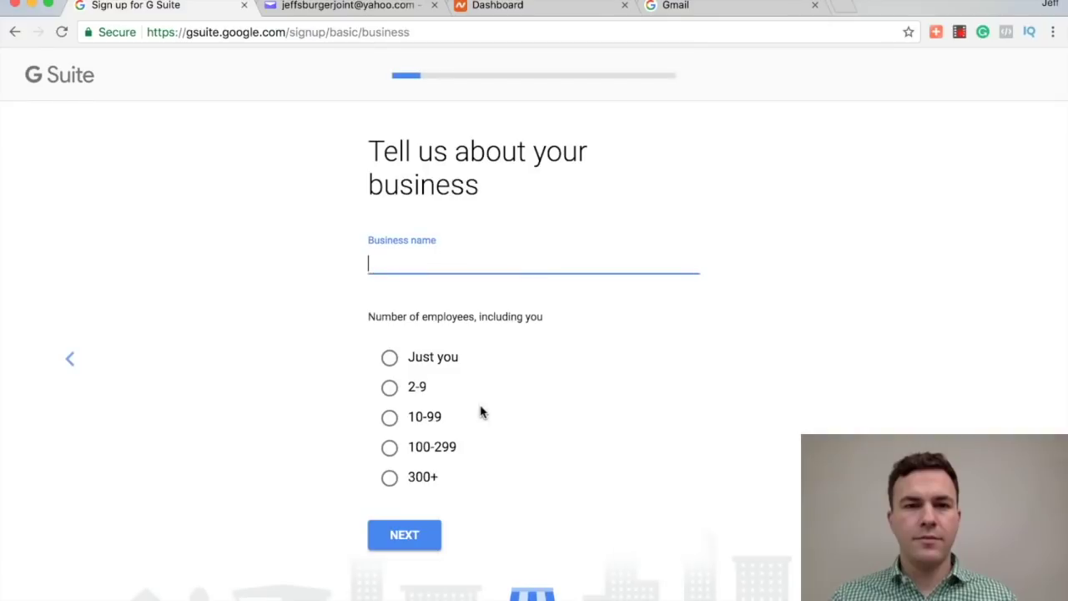
Step: Enter business name 'Jeff's Burger Joint', just you as staff, United States, and your current email address
type("Jef")
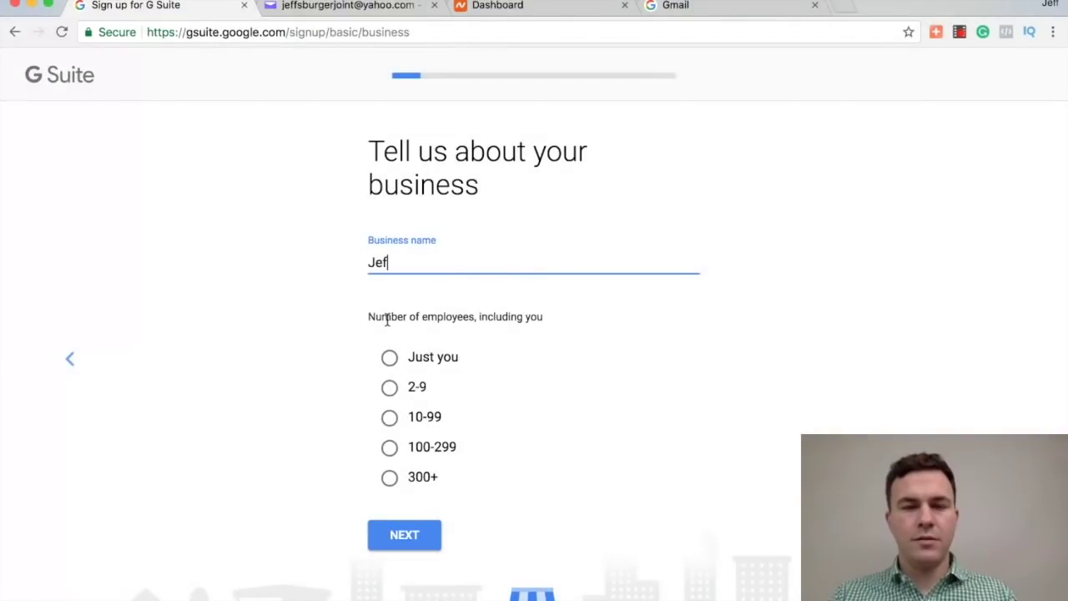
type("f's Burg")
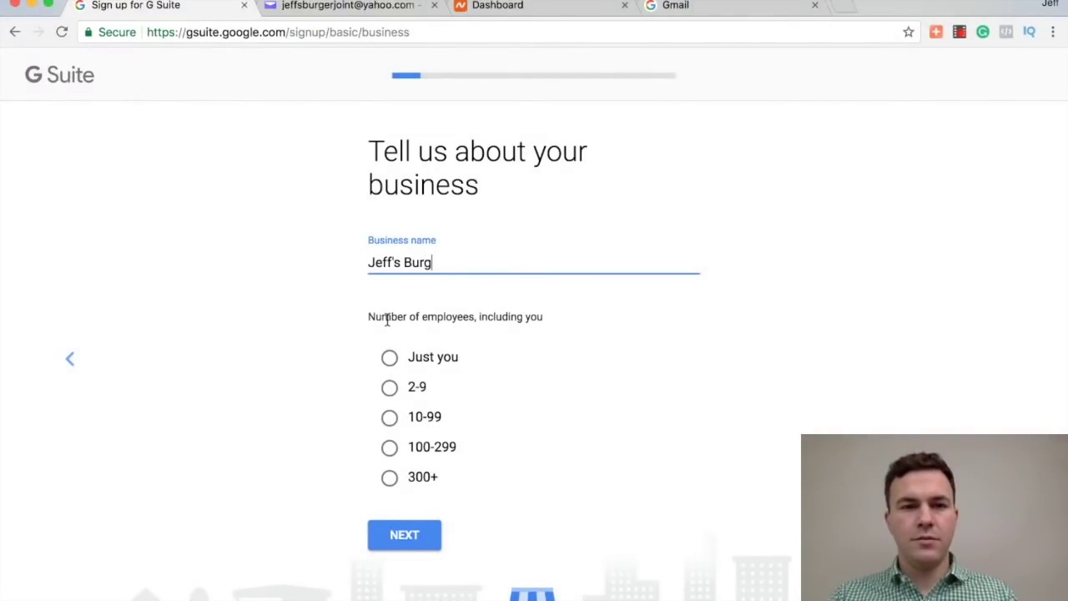
type("er Joint")
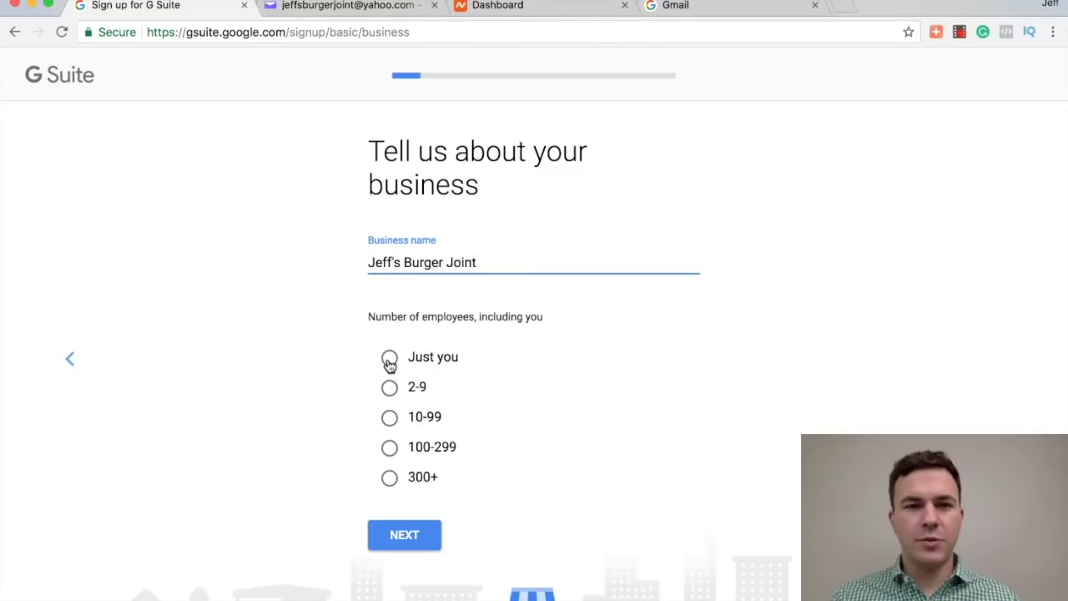
left_click(389, 360)
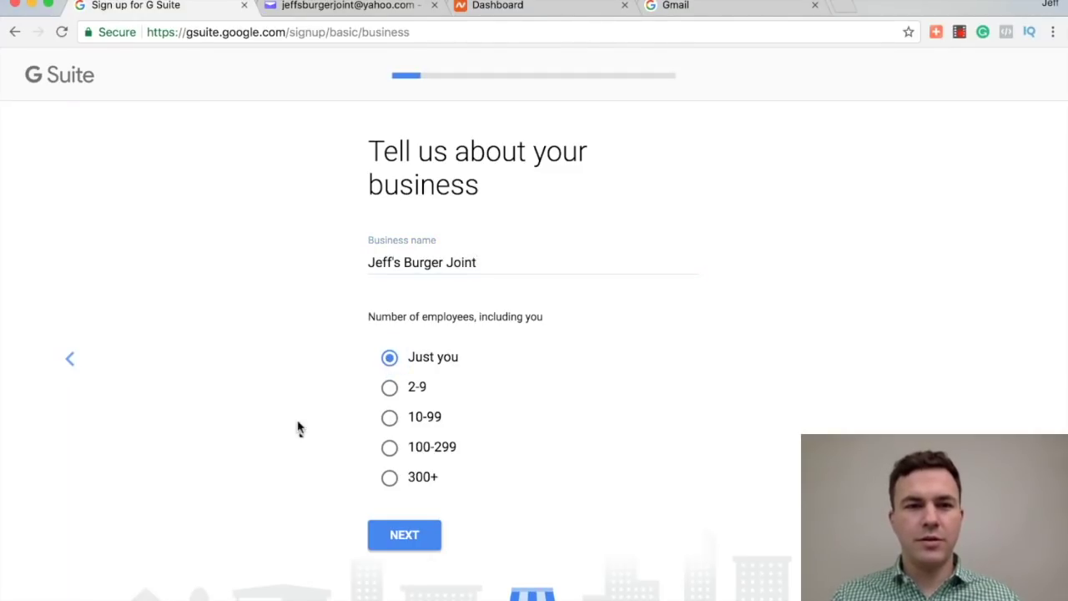
left_click(404, 535)
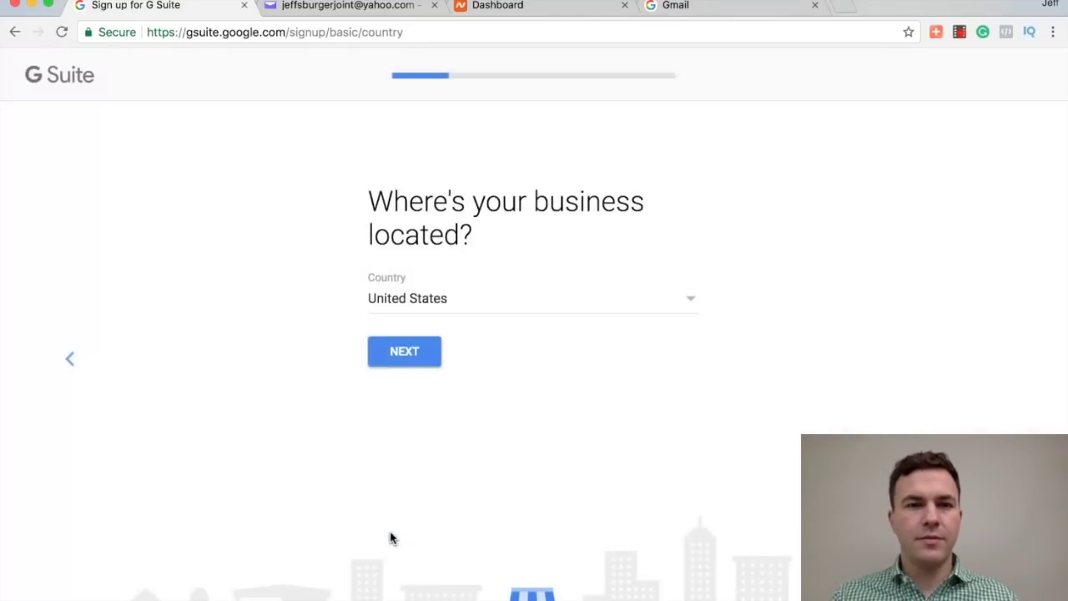
left_click(404, 353)
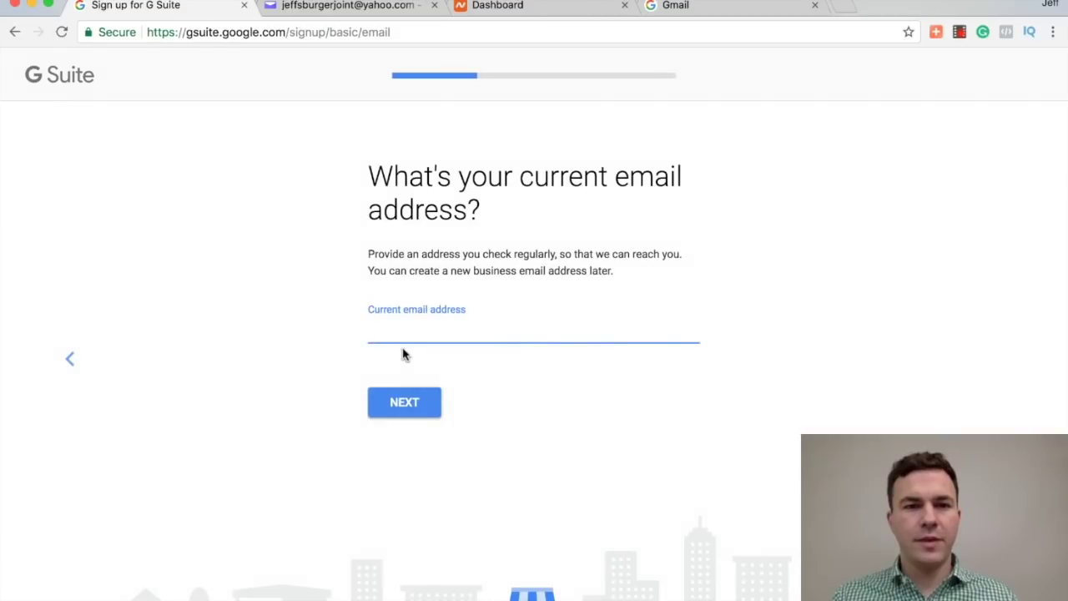
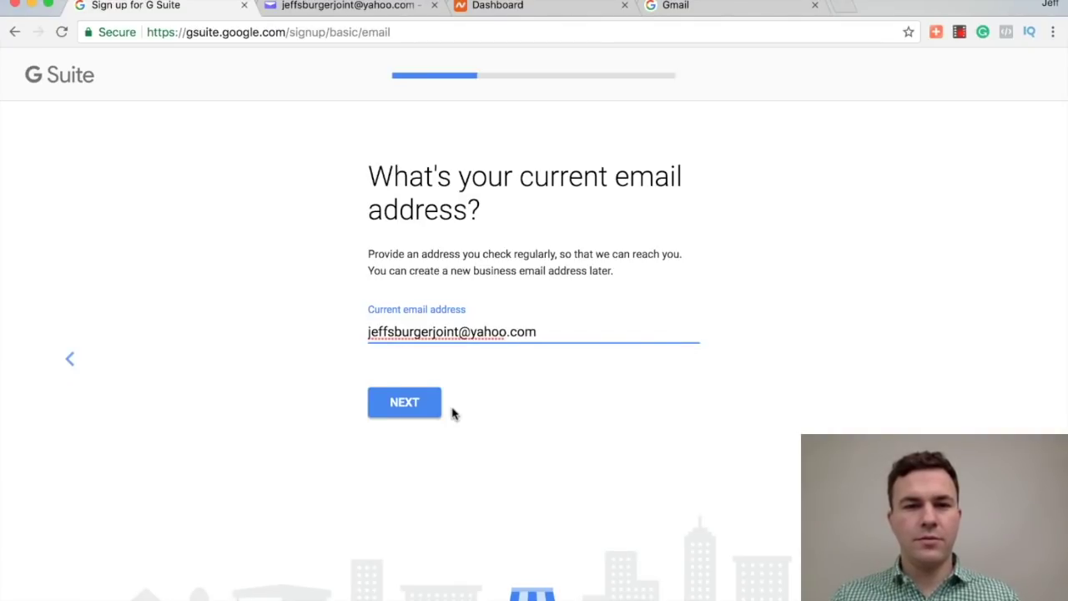
left_click(400, 405)
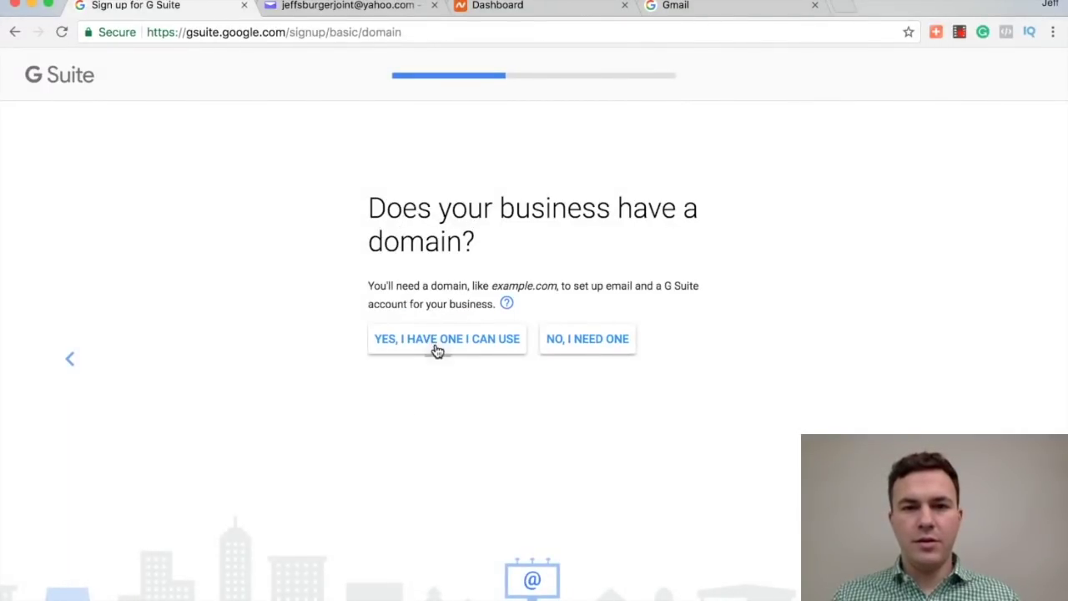
Step: Confirm the business already owns jeffsburgerjoint.com and use it for the account
left_click(437, 350)
left_click(422, 323)
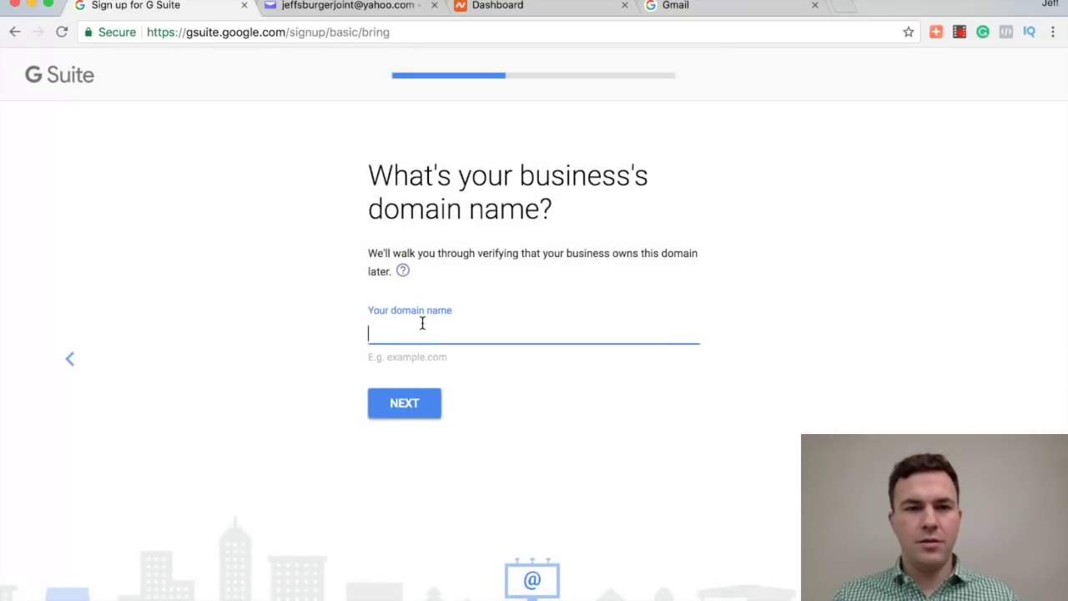
type("jeffsburge")
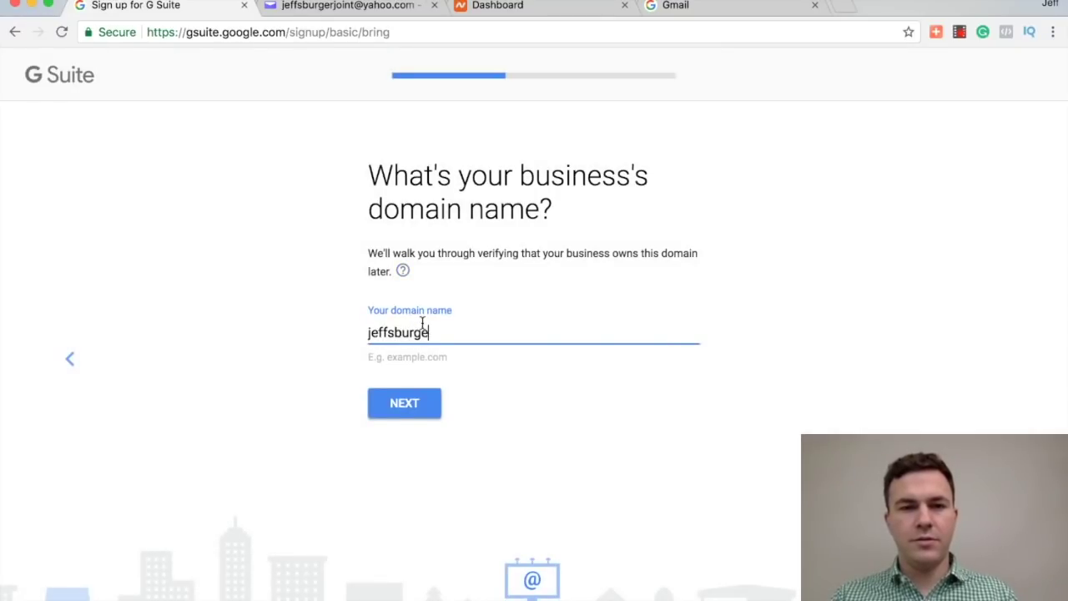
type("rjoint.com")
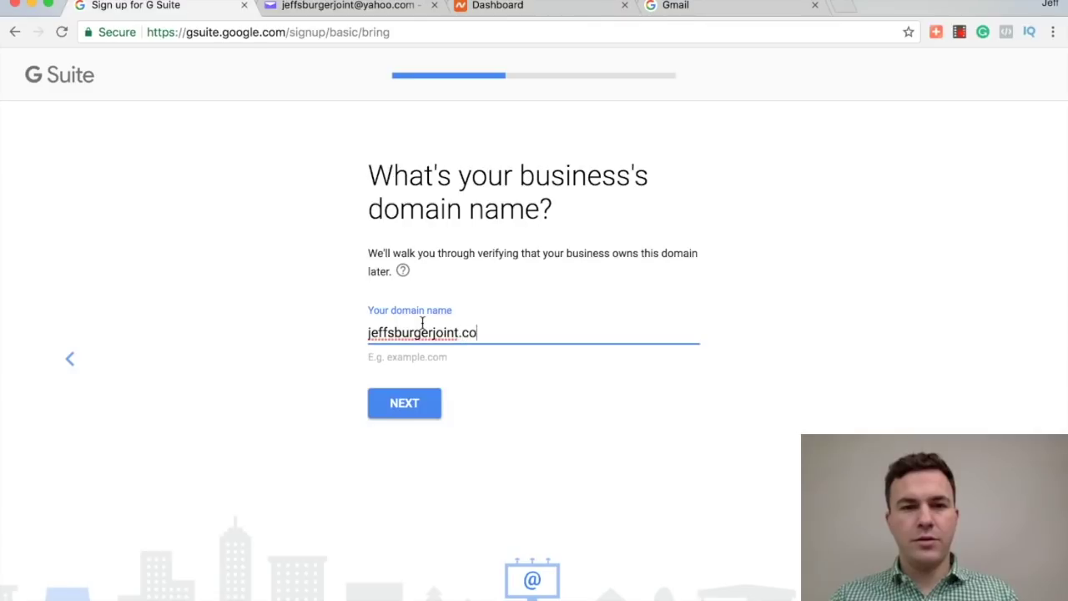
left_click(410, 406)
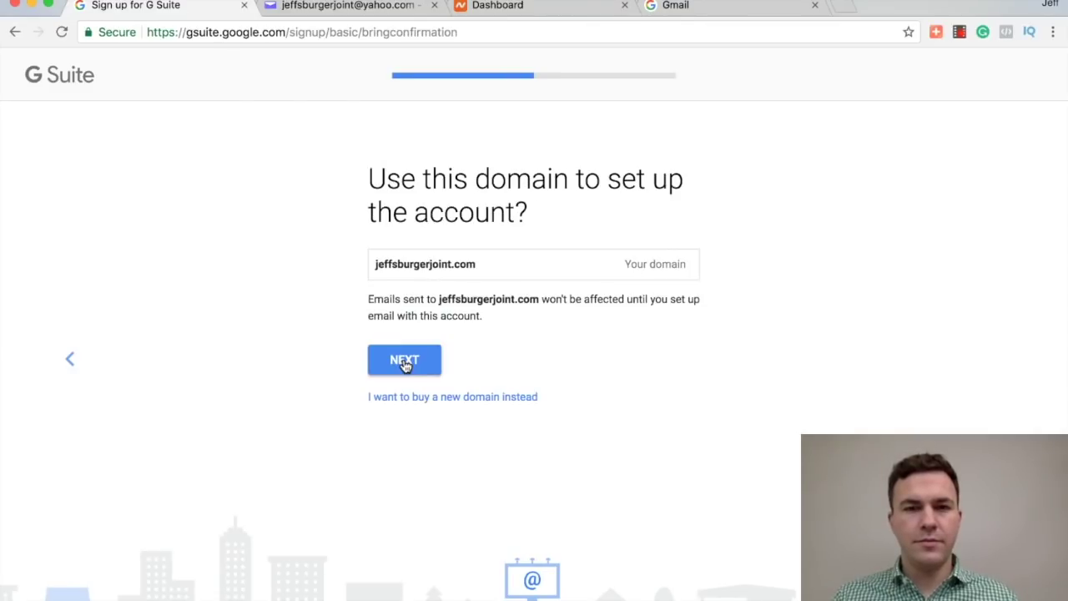
left_click(404, 365)
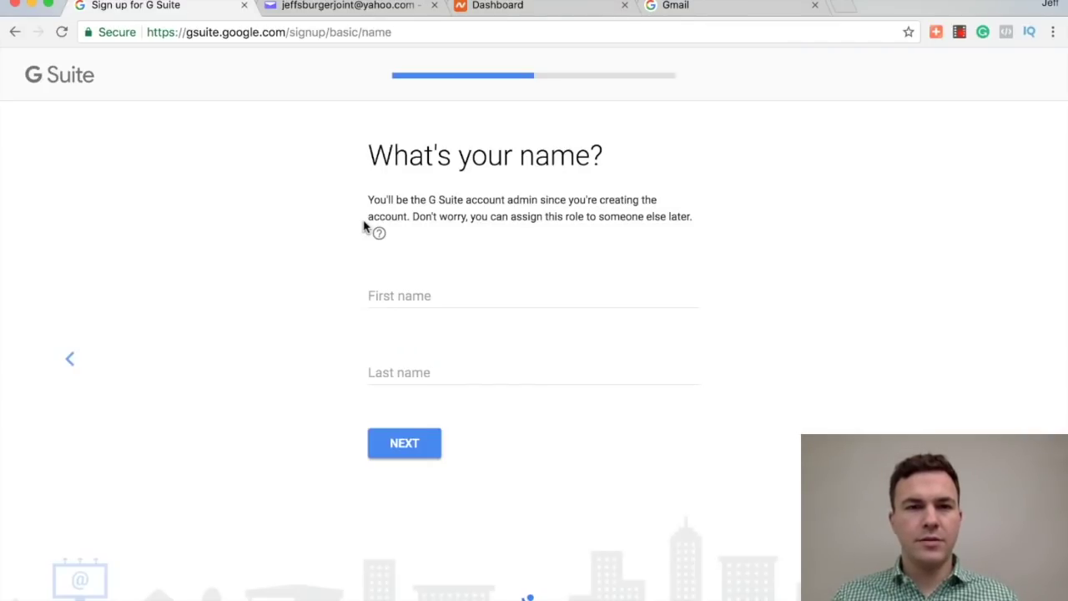
Step: Enter the admin's first and last name and submit them
left_click(408, 297)
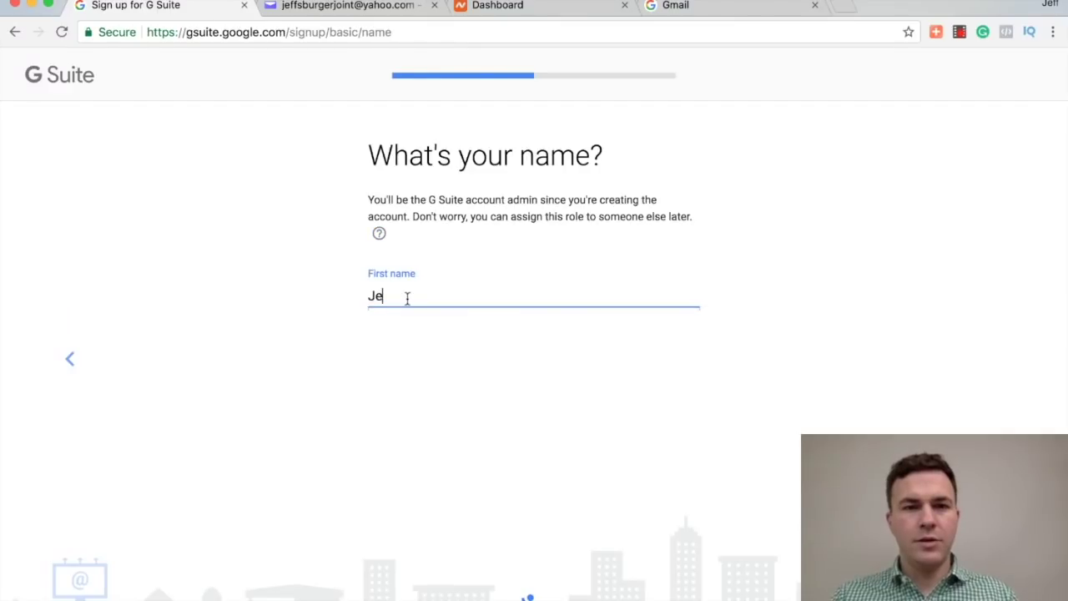
key("Tab")
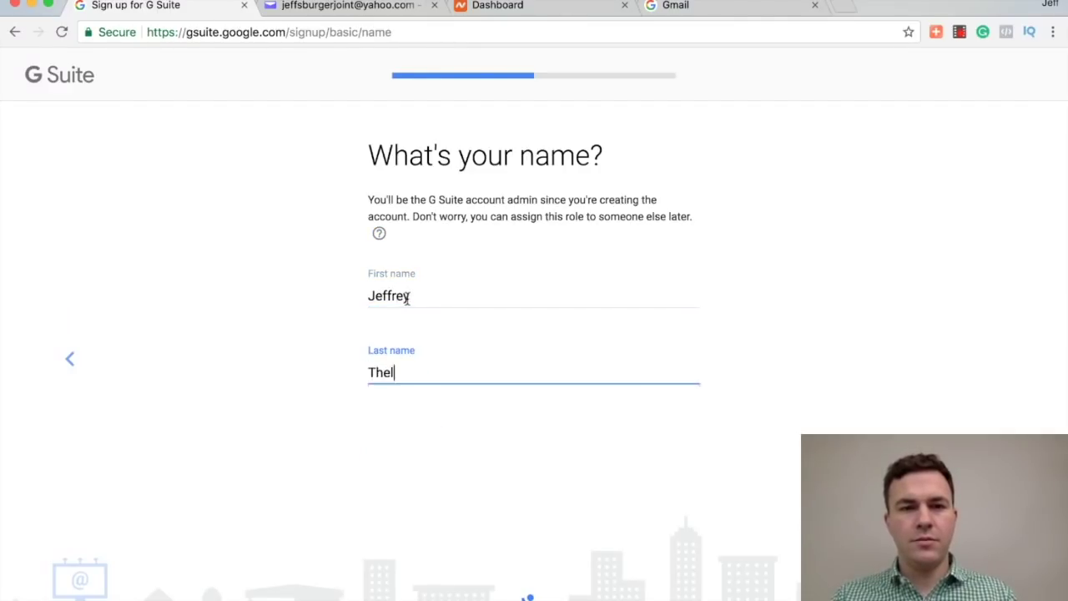
left_click(400, 444)
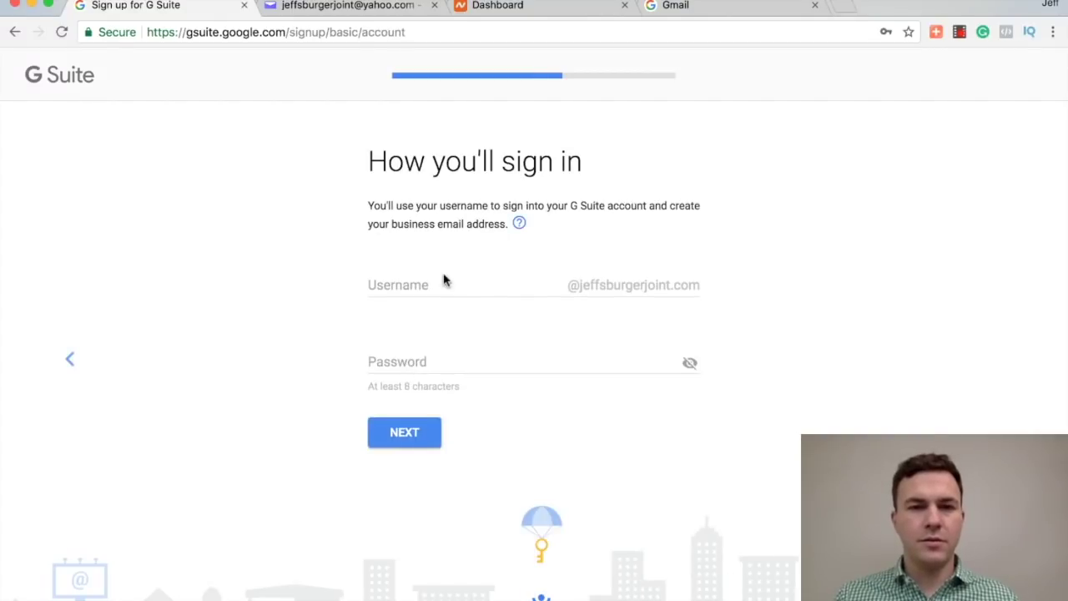
Step: Set the admin sign-in username and password, accepting the browser's password prompt
left_click(444, 283)
key("BackSpace")
key("BackSpace")
key("BackSpace")
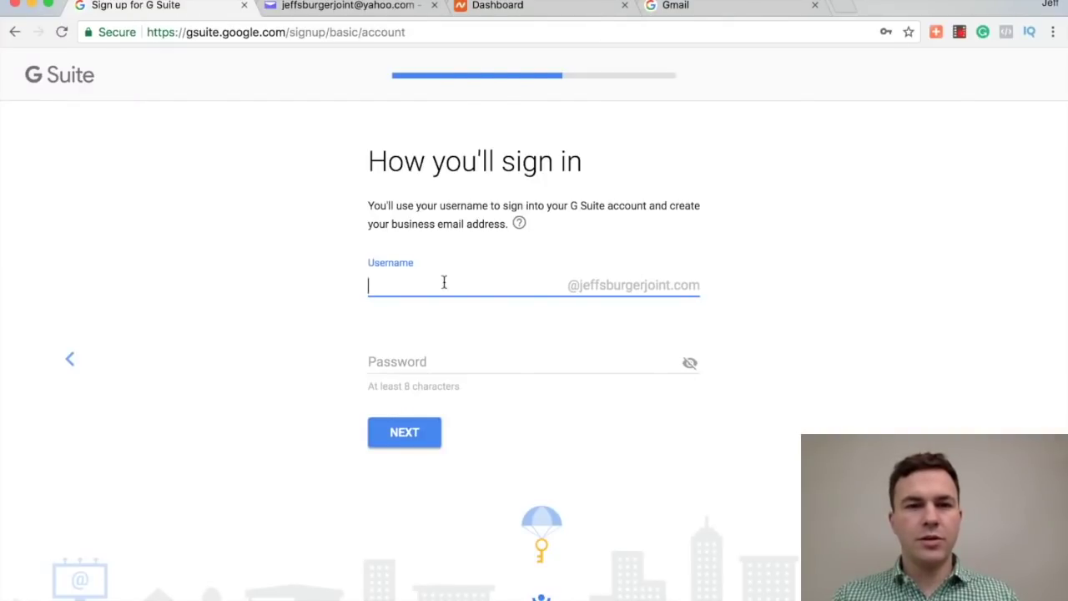
key("BackSpace")
key("BackSpace")
key("BackSpace")
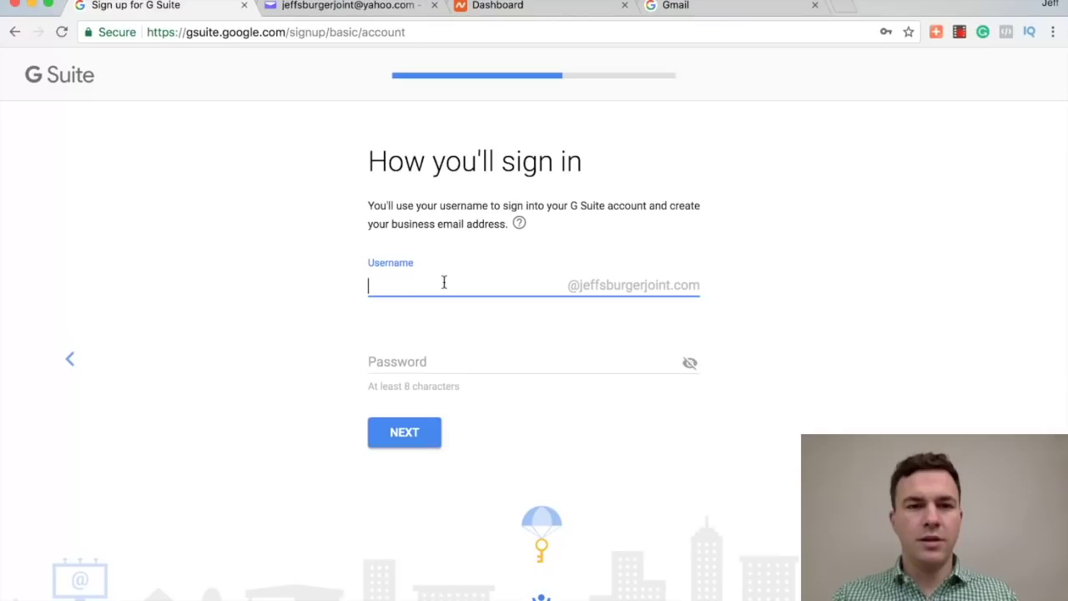
key("Tab")
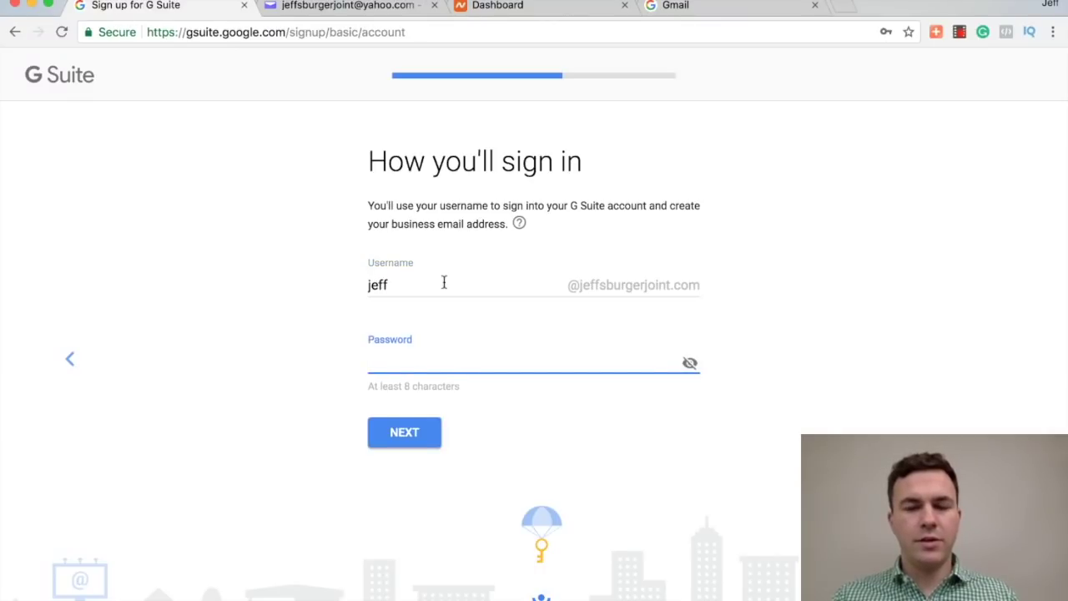
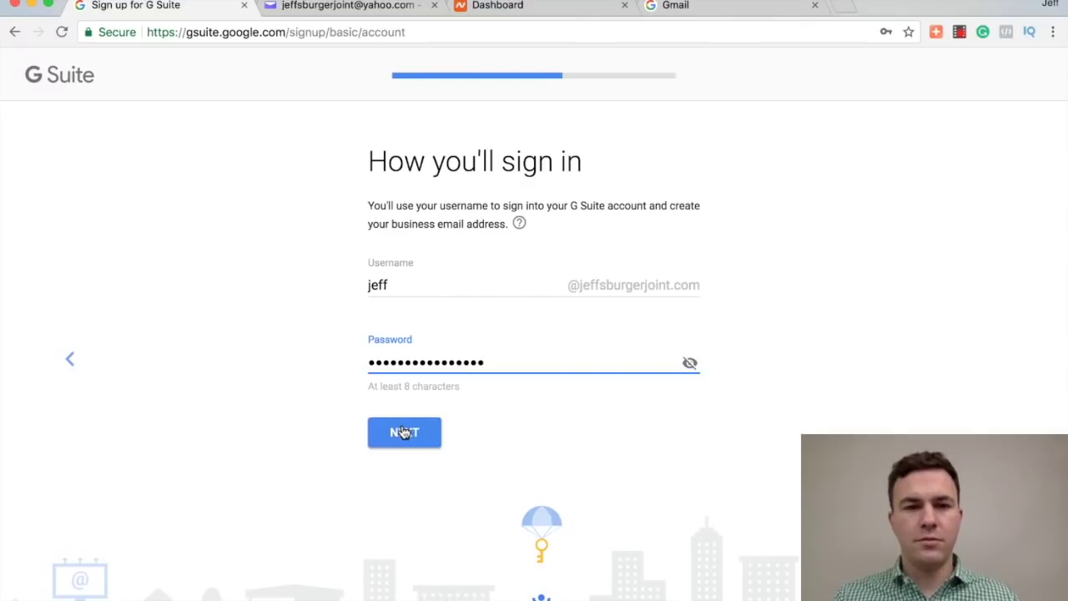
left_click(404, 432)
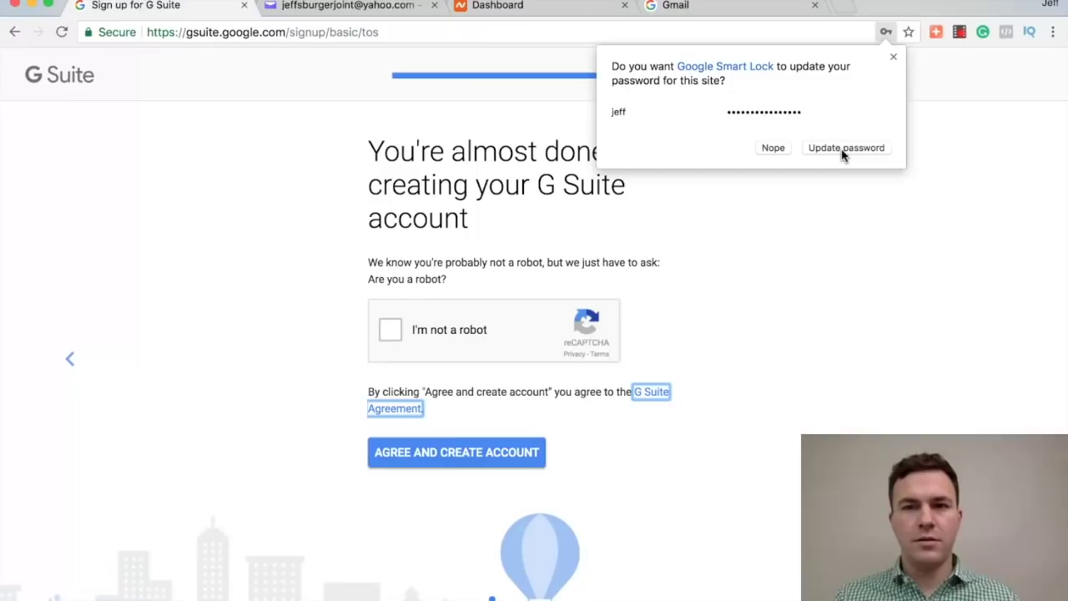
left_click(843, 153)
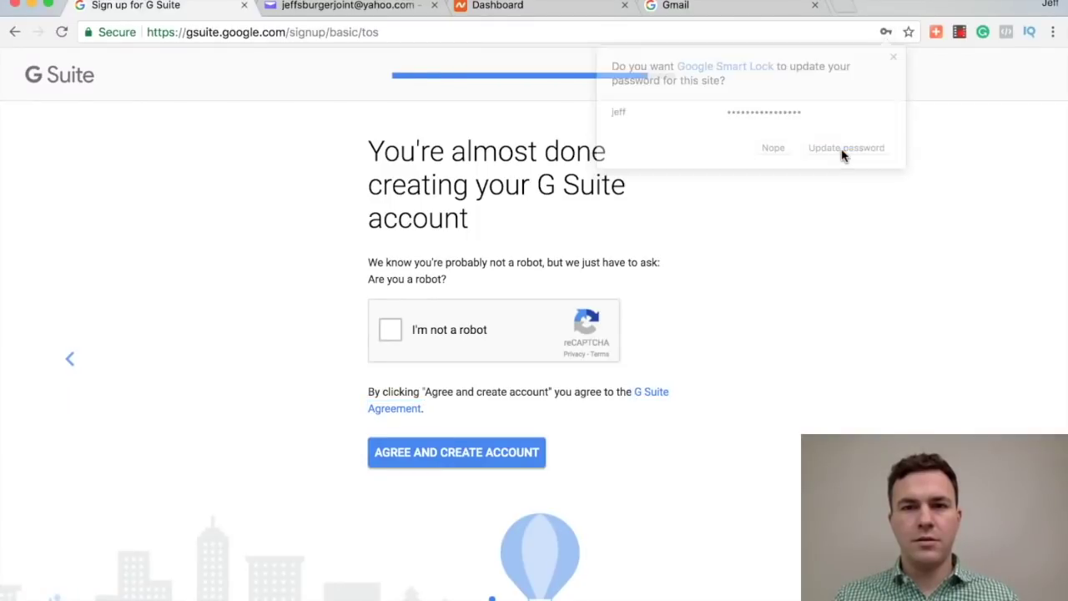
Step: Pass the reCAPTCHA by marking the six vehicle tiles, then agree and create the account
left_click(386, 334)
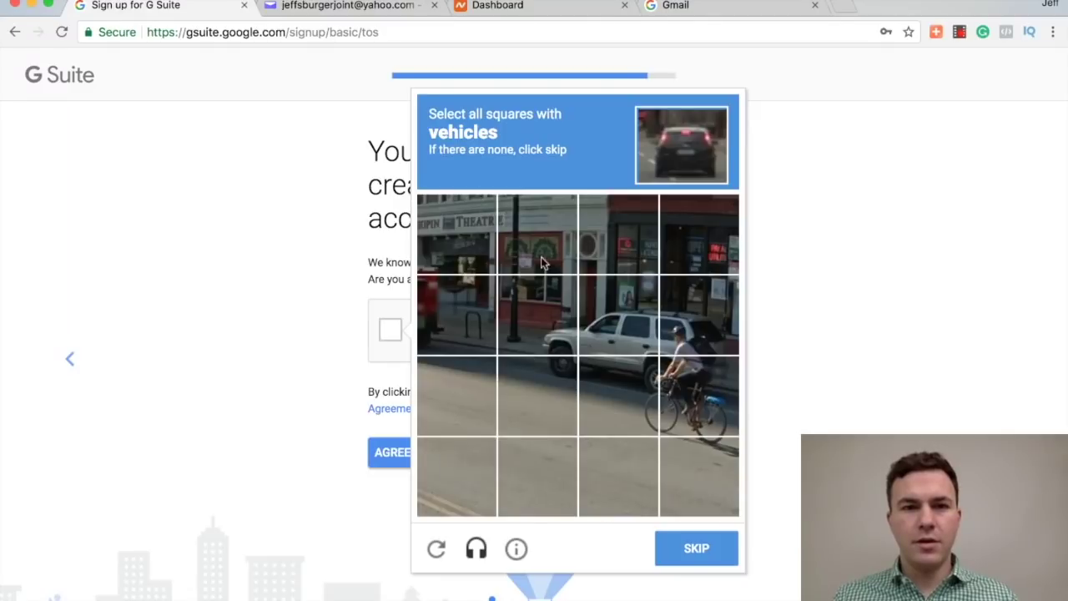
left_click(547, 315)
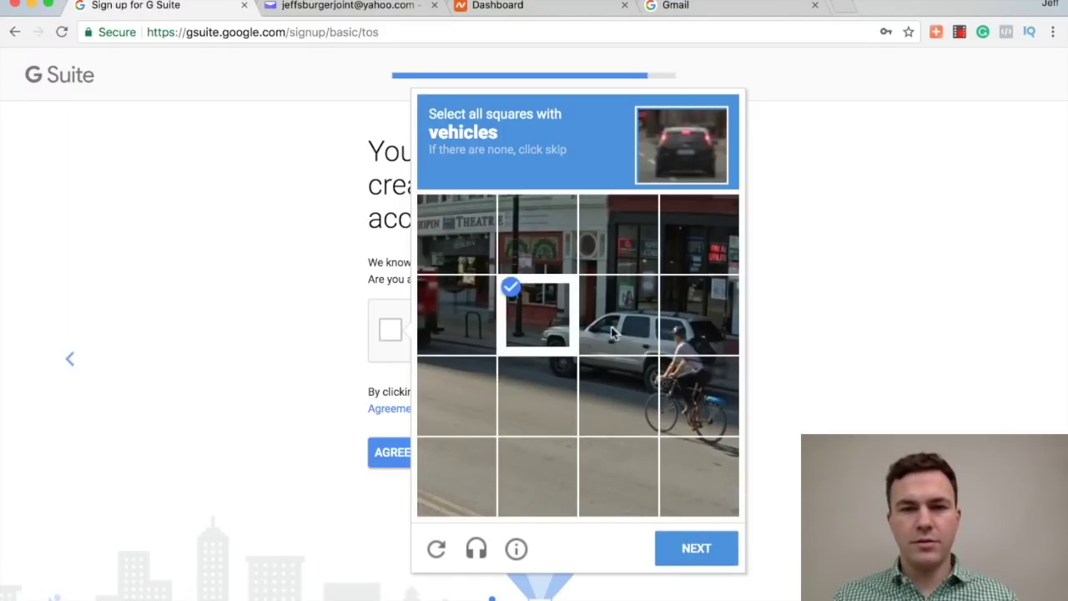
left_click(615, 330)
left_click(701, 332)
left_click(701, 396)
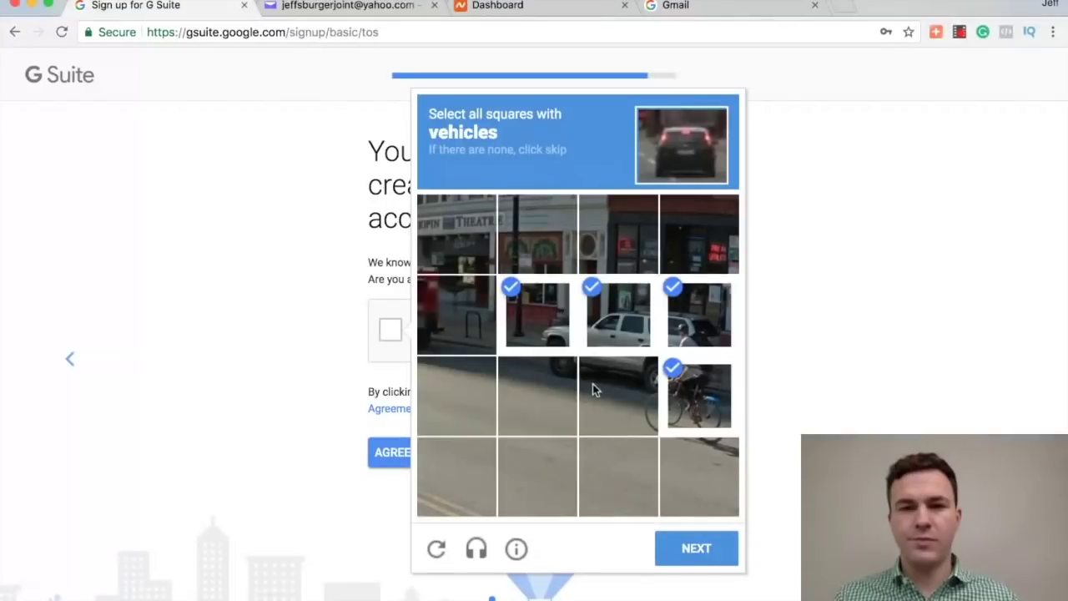
left_click(597, 390)
left_click(521, 384)
left_click(676, 545)
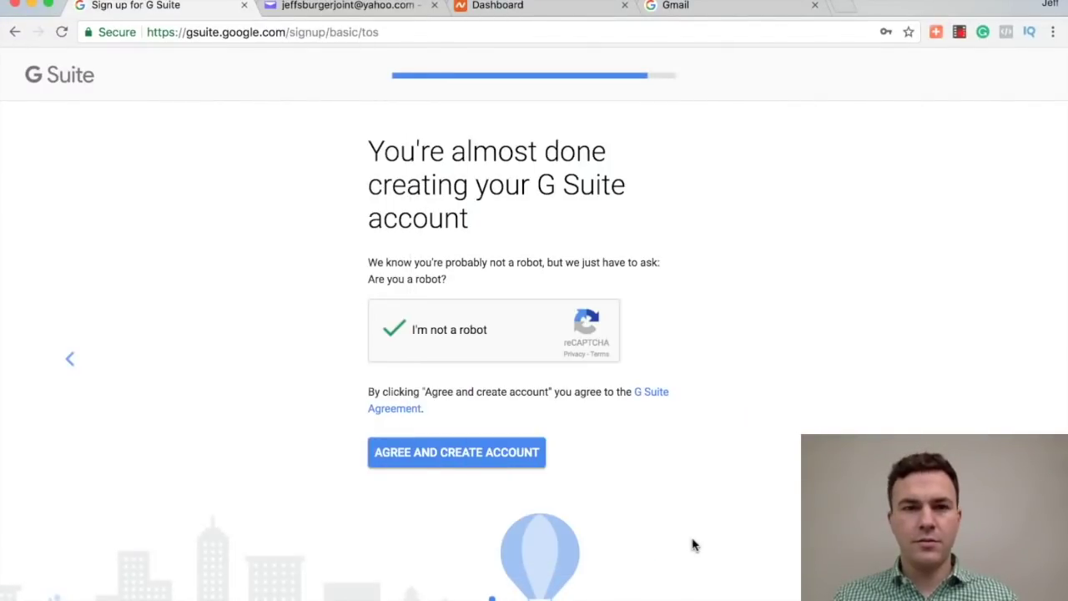
left_click(430, 455)
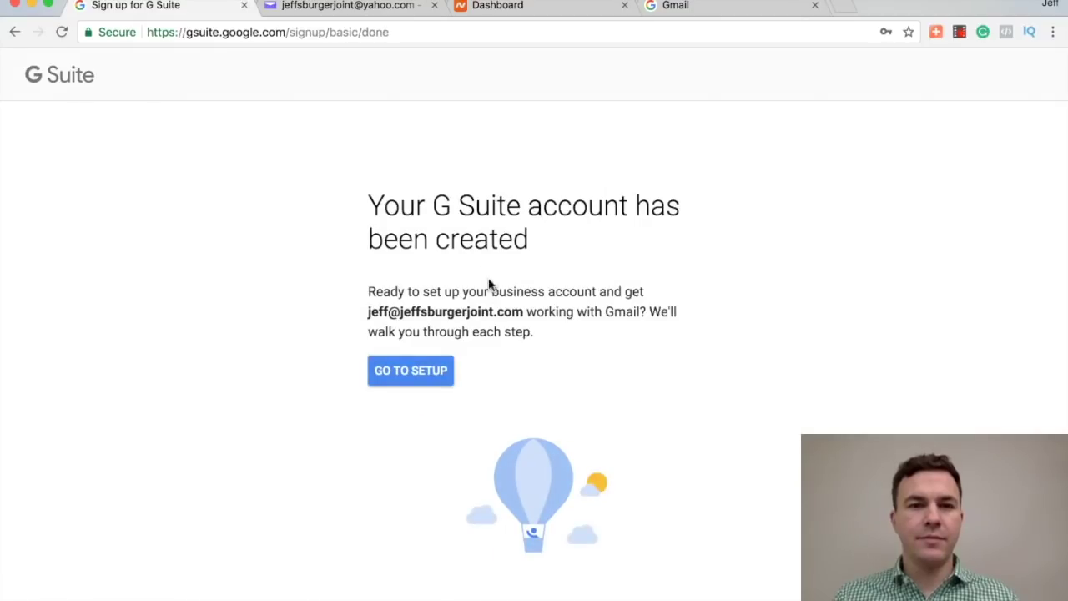
Step: Go to the G Suite setup and start the Add people step
left_click(428, 379)
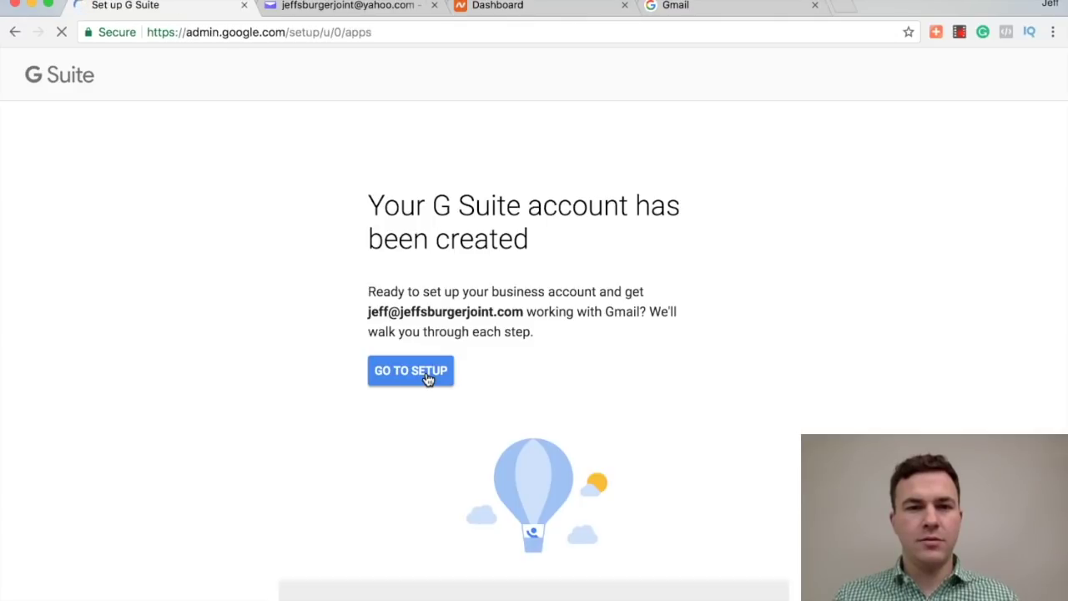
scroll(428, 383, "down", 2)
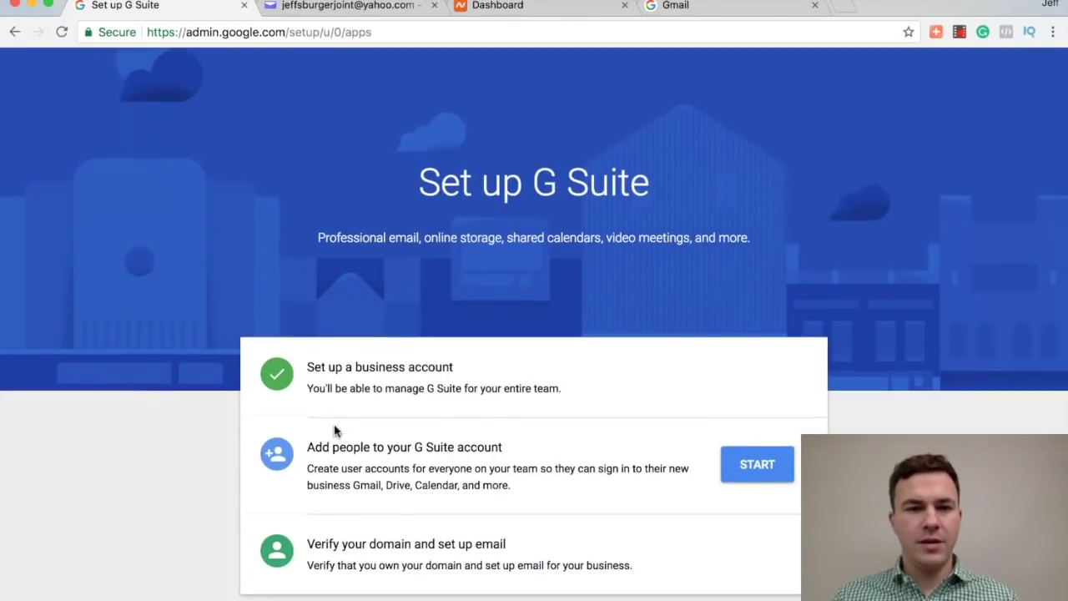
left_click(745, 460)
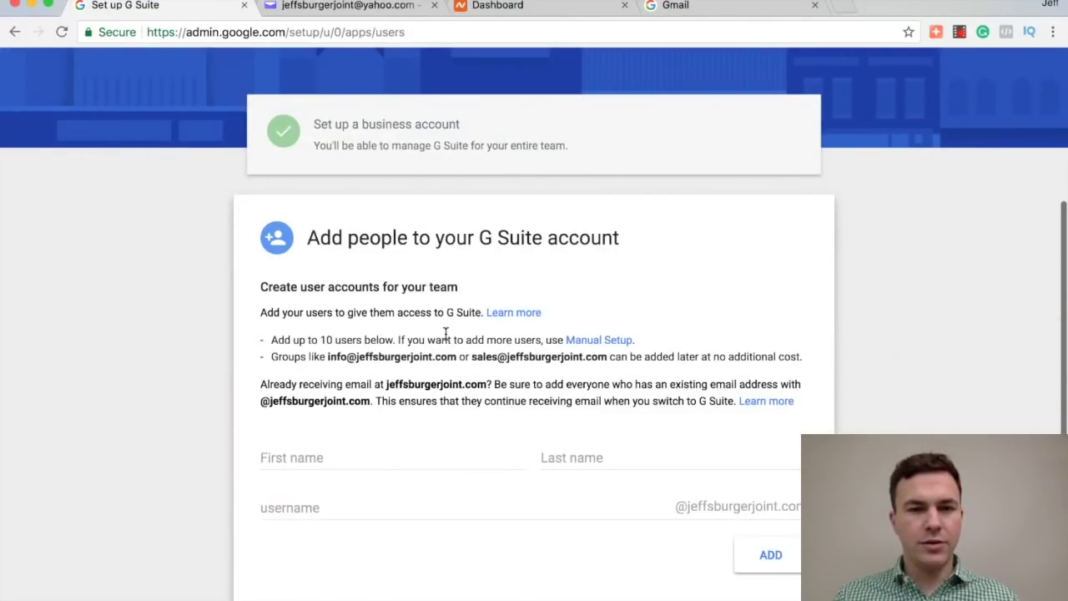
Step: Confirm all existing jeffsburgerjoint.com addresses are added and continue to domain verification
scroll(444, 322, "down", 2)
scroll(442, 421, "down", 1)
scroll(492, 430, "down", 1)
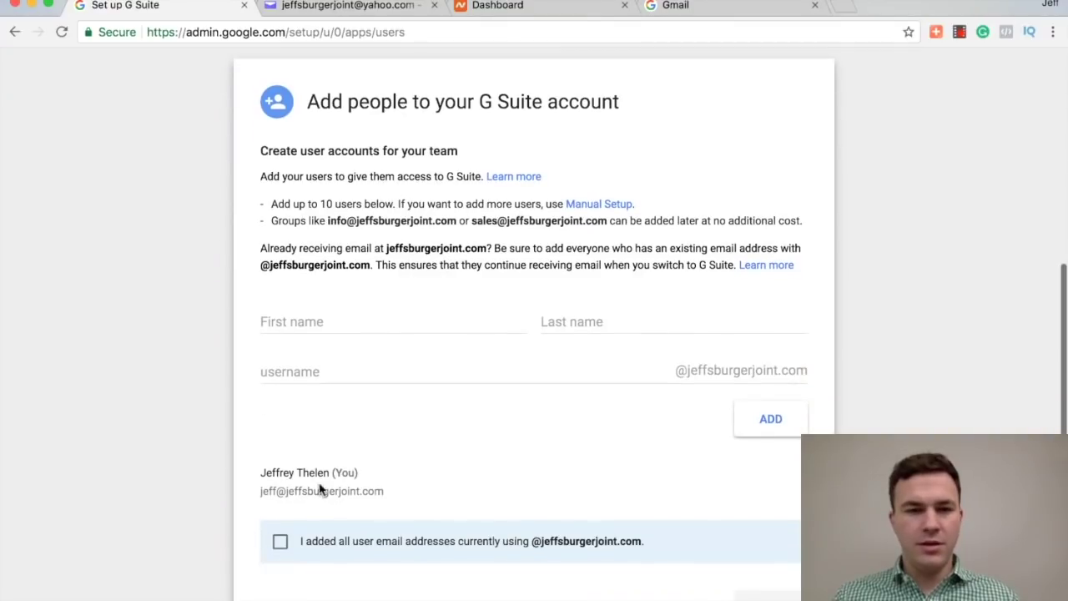
left_click(279, 546)
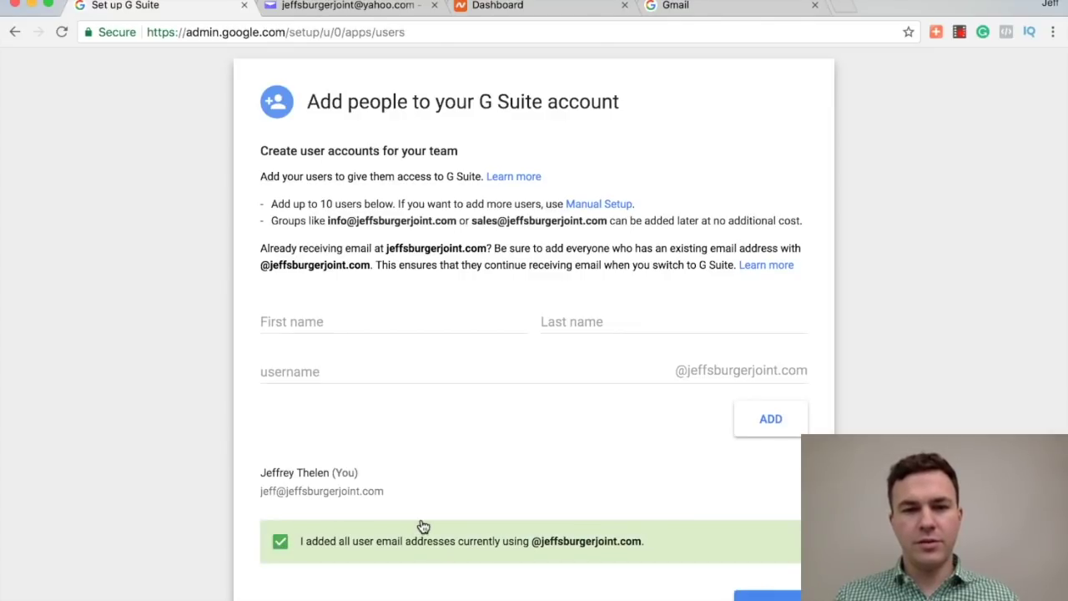
scroll(420, 525, "down", 3)
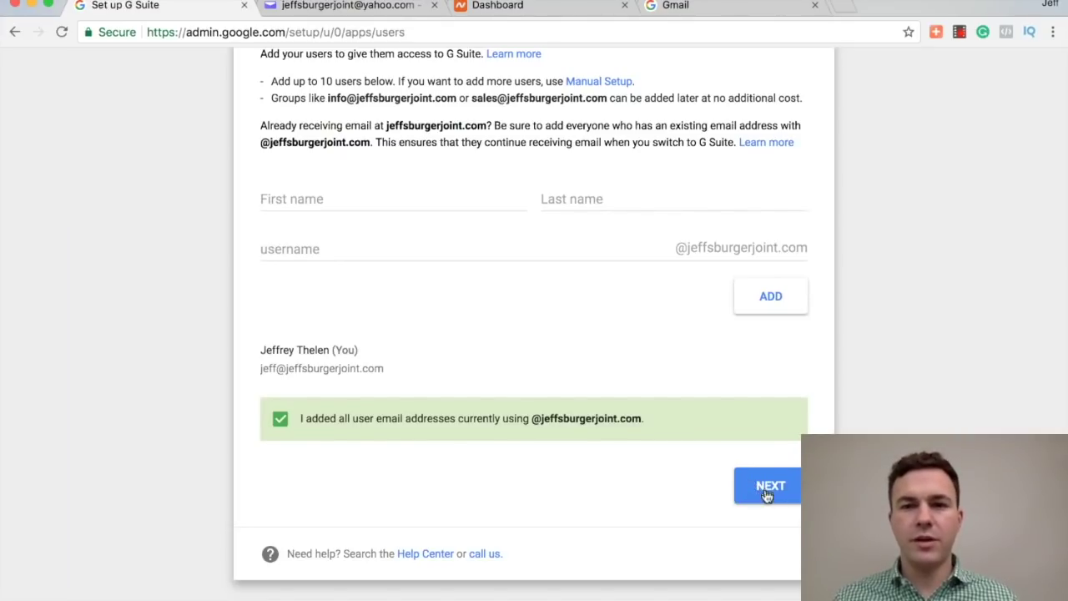
left_click(766, 489)
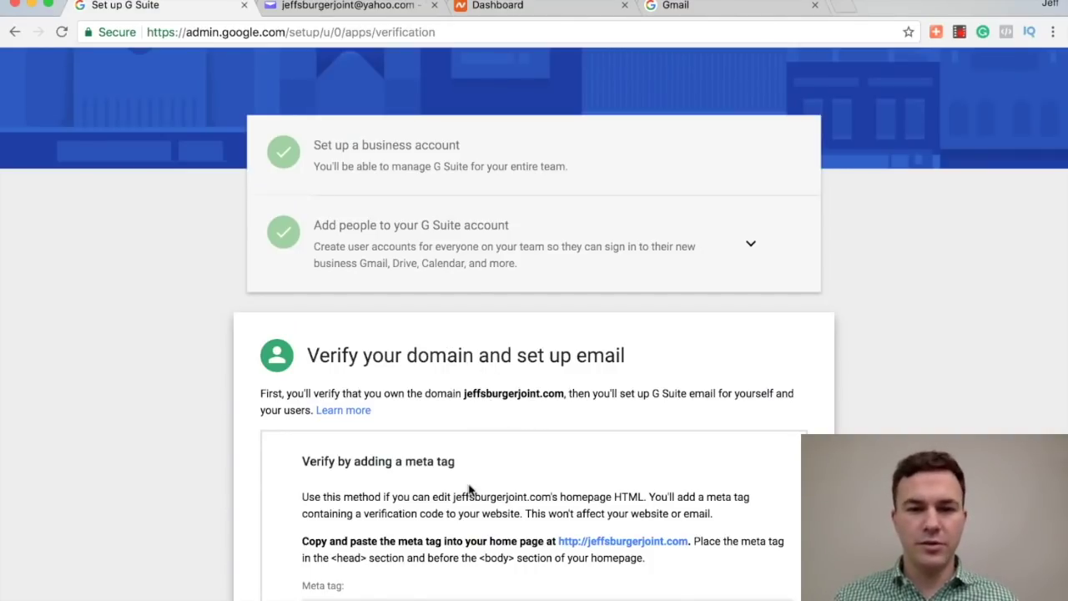
Step: Switch domain verification to the TXT or CNAME host record method, noting Namecheap as the host
scroll(469, 491, "down", 5)
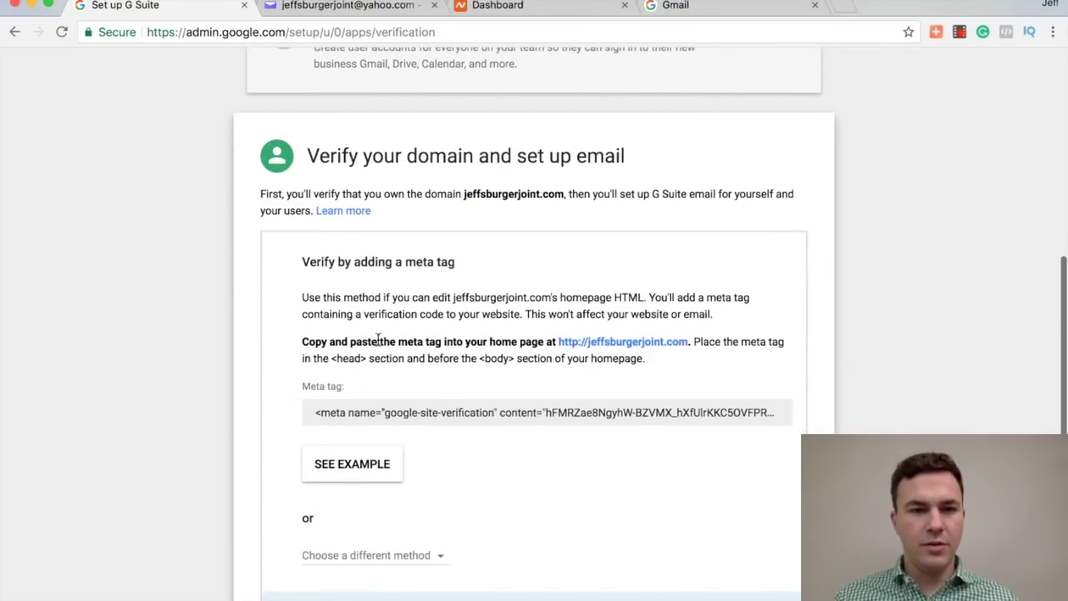
scroll(407, 431, "down", 3)
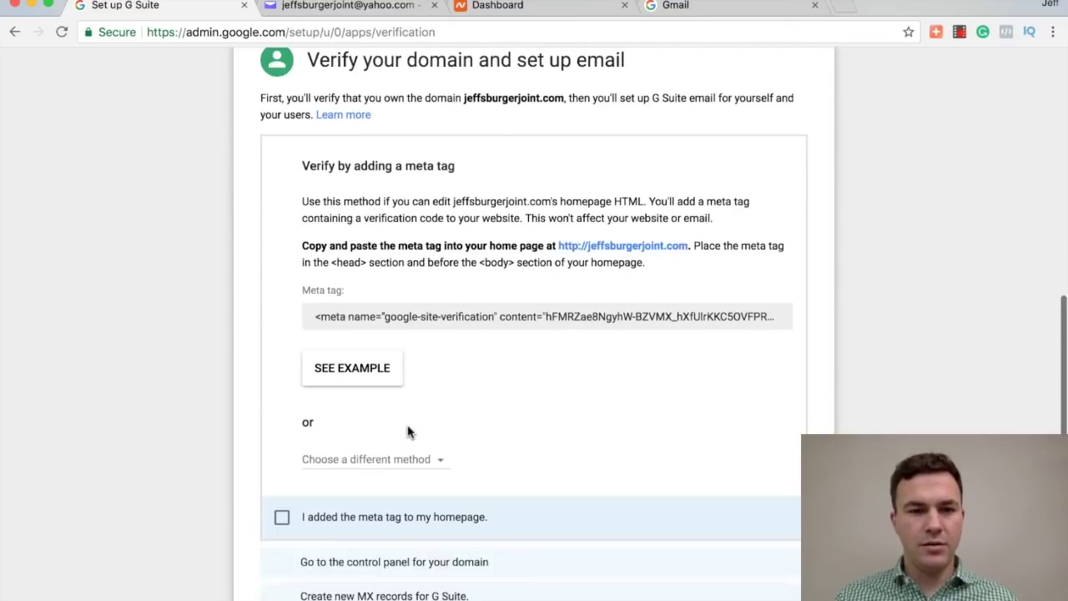
scroll(476, 481, "down", 1)
scroll(476, 482, "down", 1)
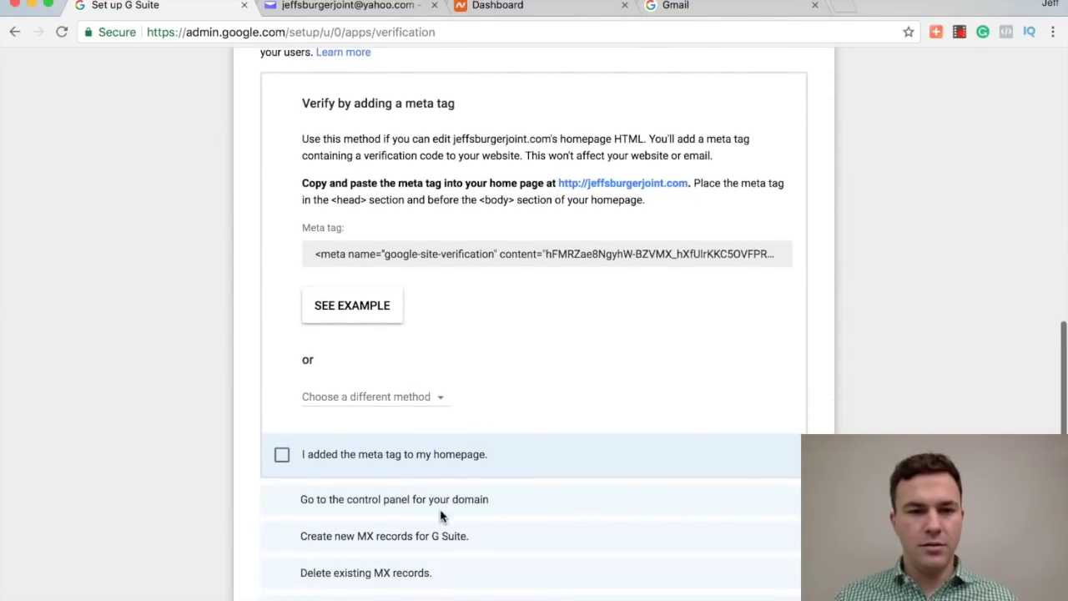
scroll(317, 501, "down", 2)
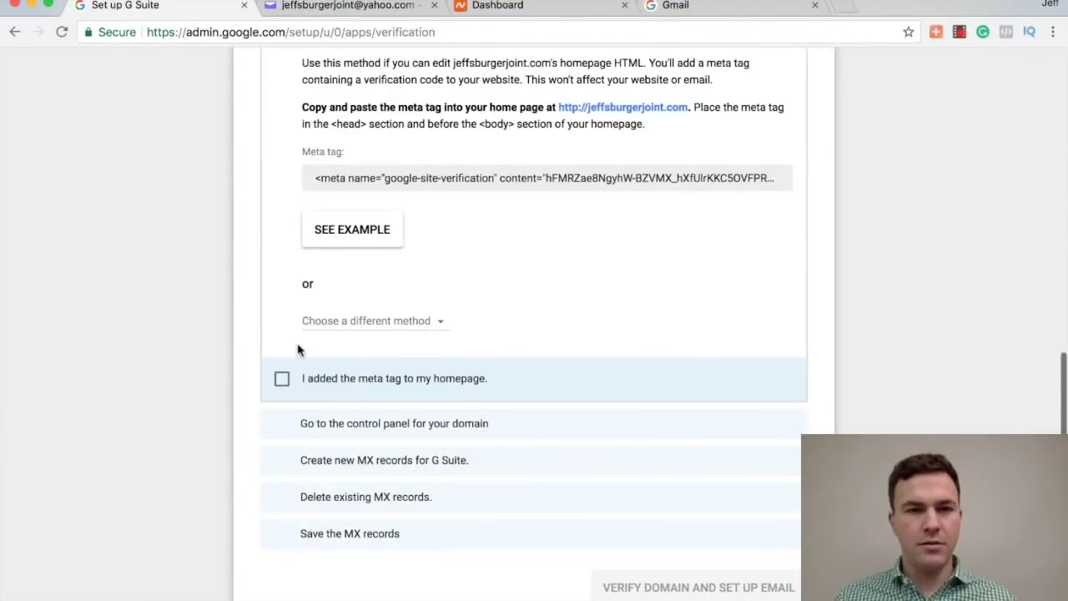
left_click(357, 326)
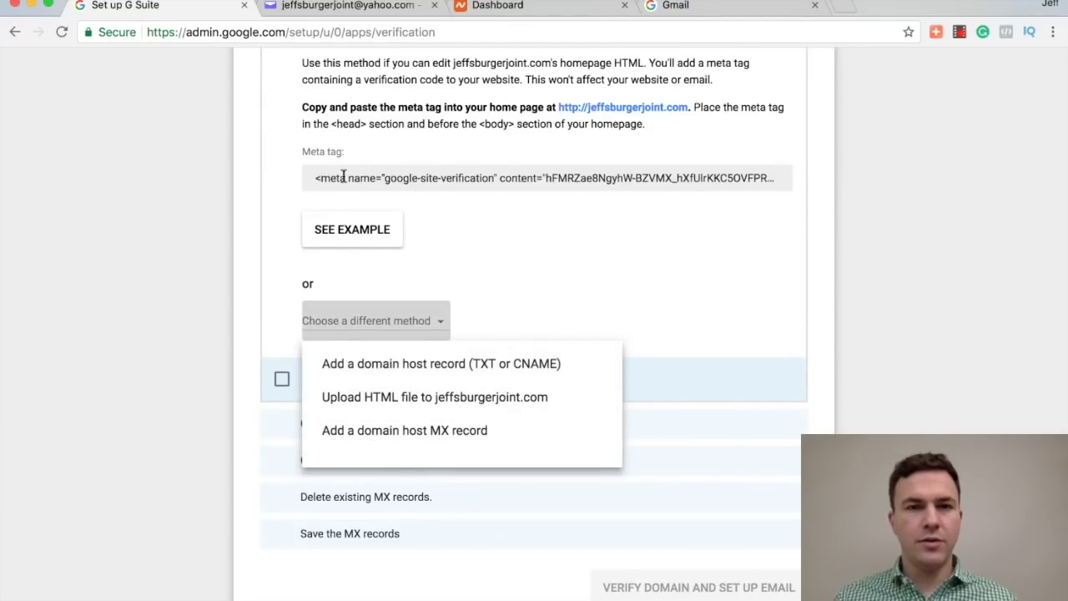
left_click(385, 373)
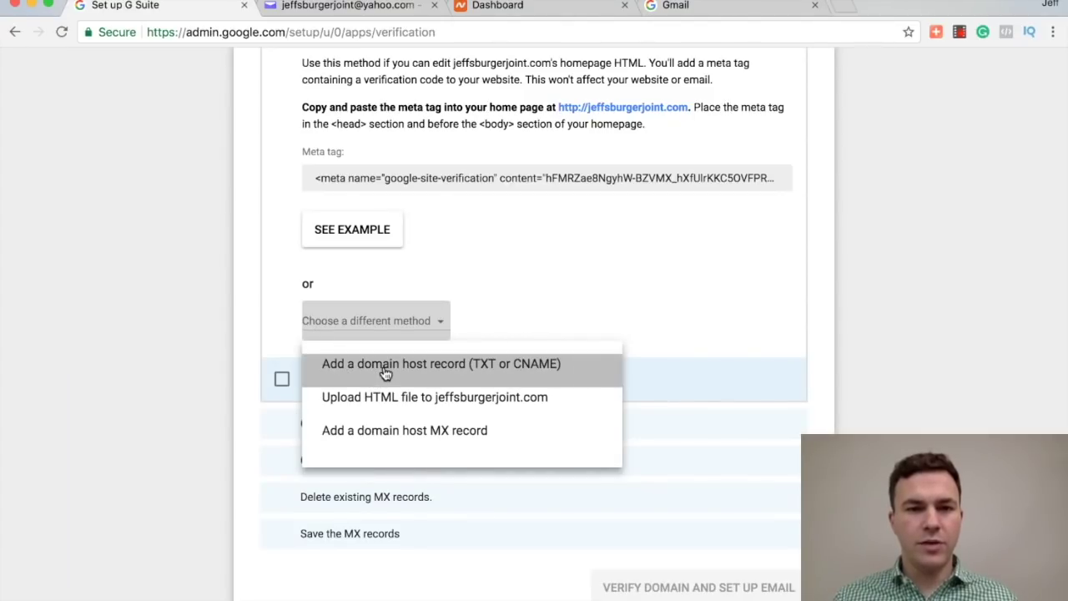
scroll(257, 215, "up", 3)
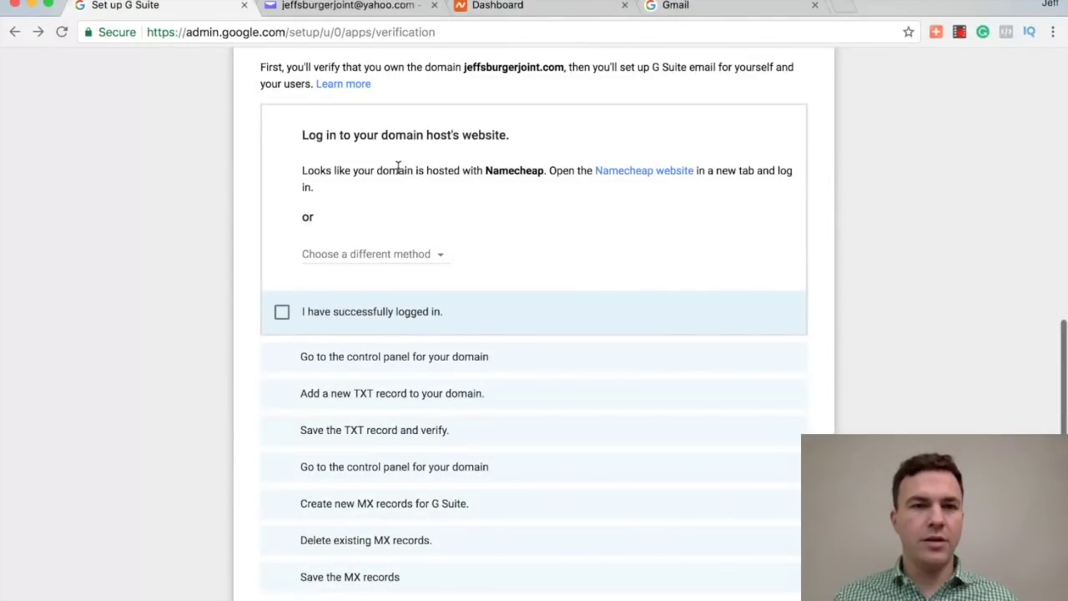
left_click_drag(399, 170, 543, 170)
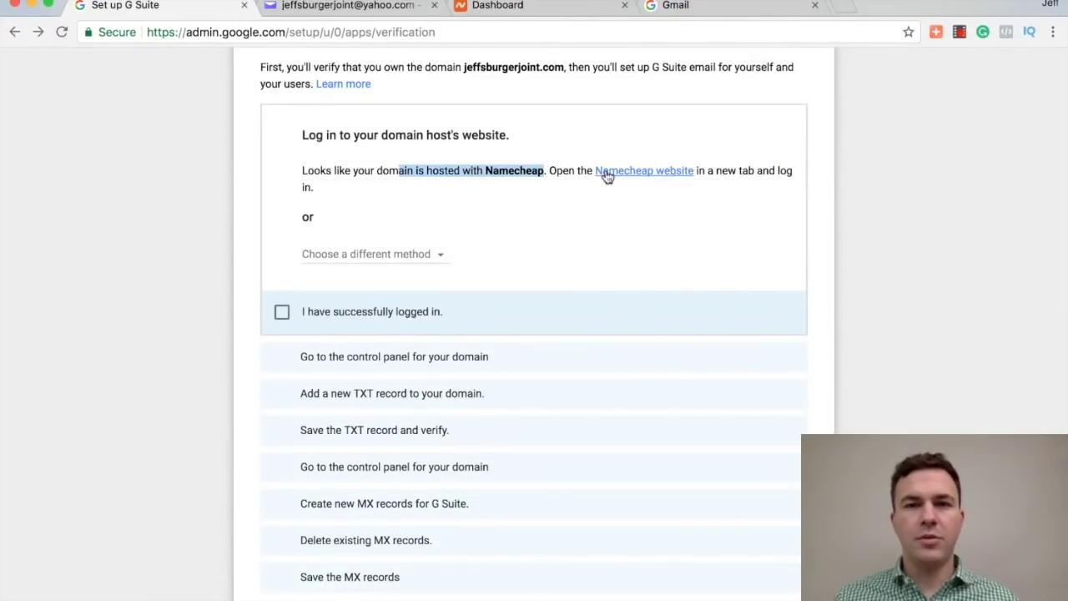
Step: Tick the logged-in and control-panel-opened steps, then go to the Namecheap dashboard
left_click(336, 255)
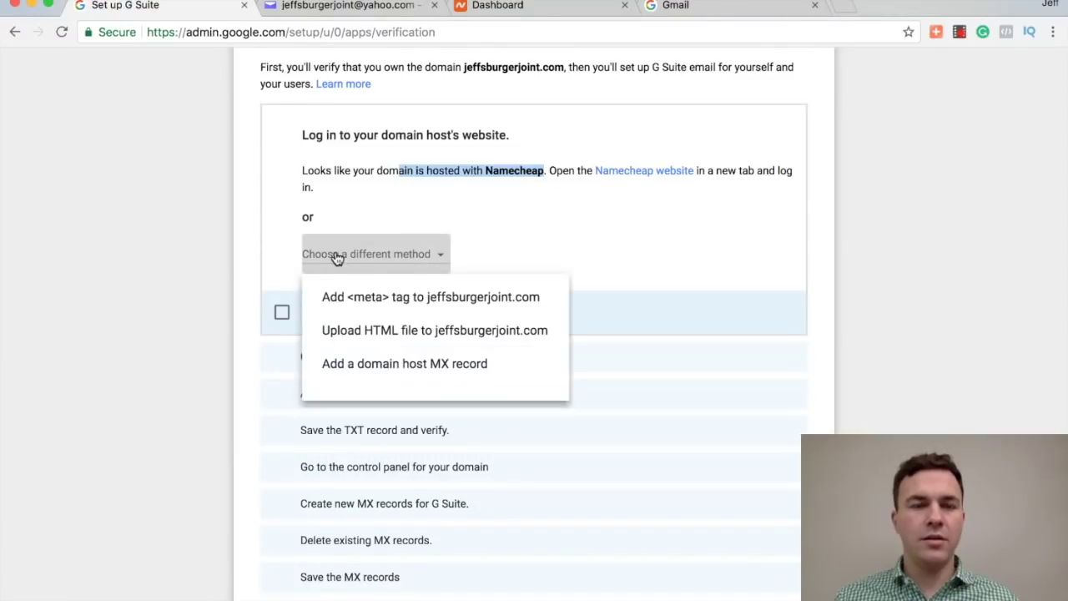
left_click(269, 268)
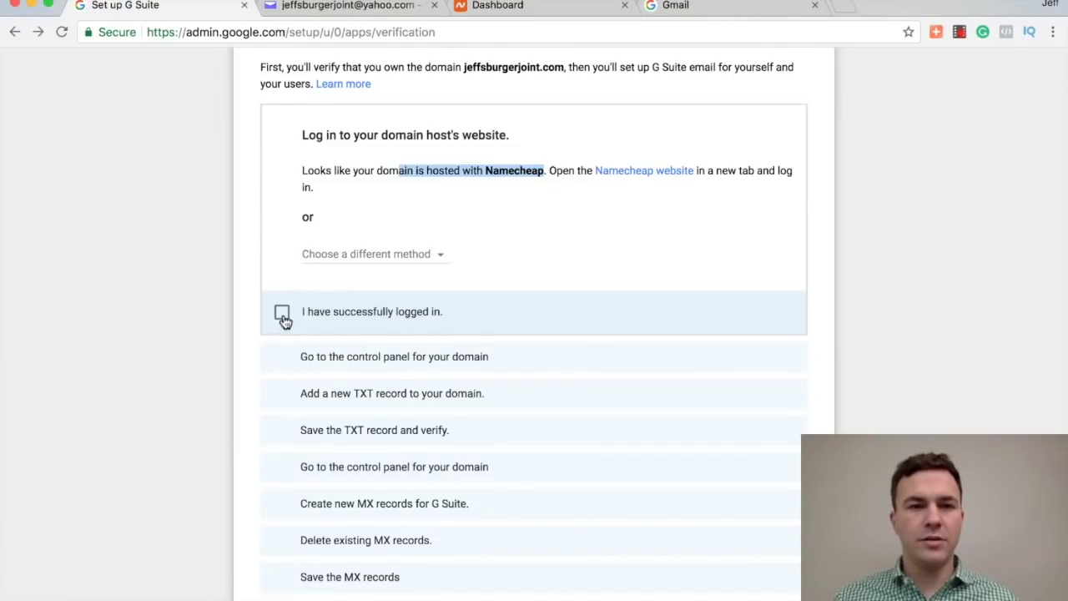
left_click(281, 314)
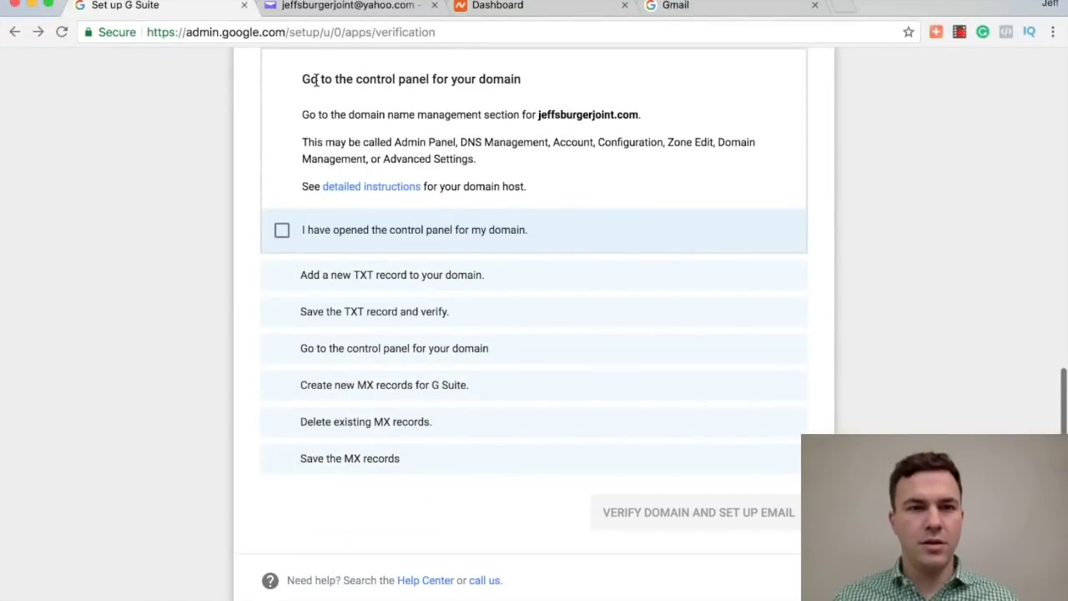
left_click(282, 231)
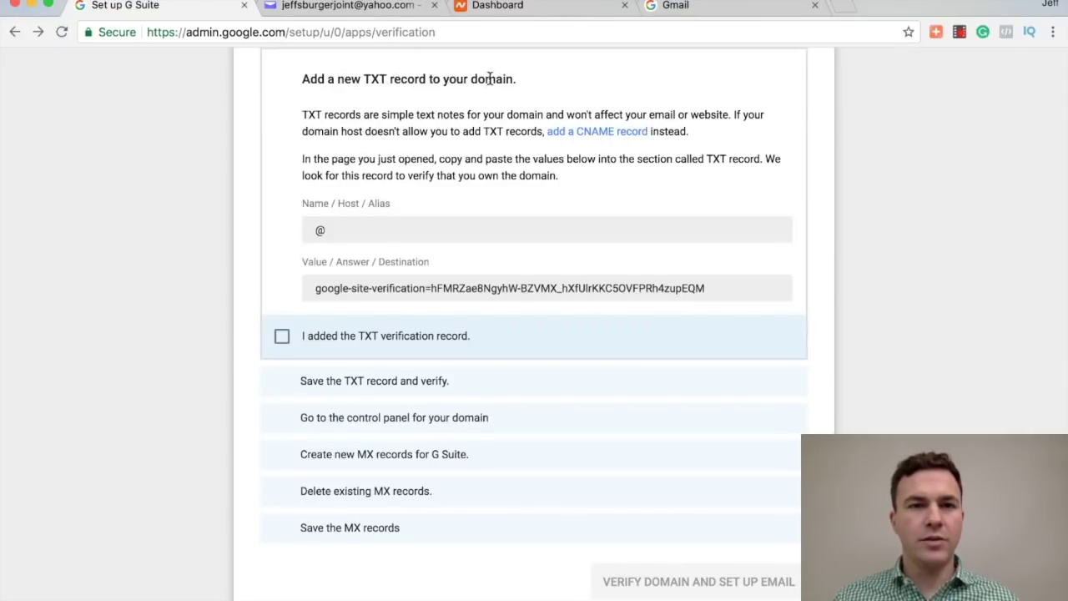
left_click(501, 8)
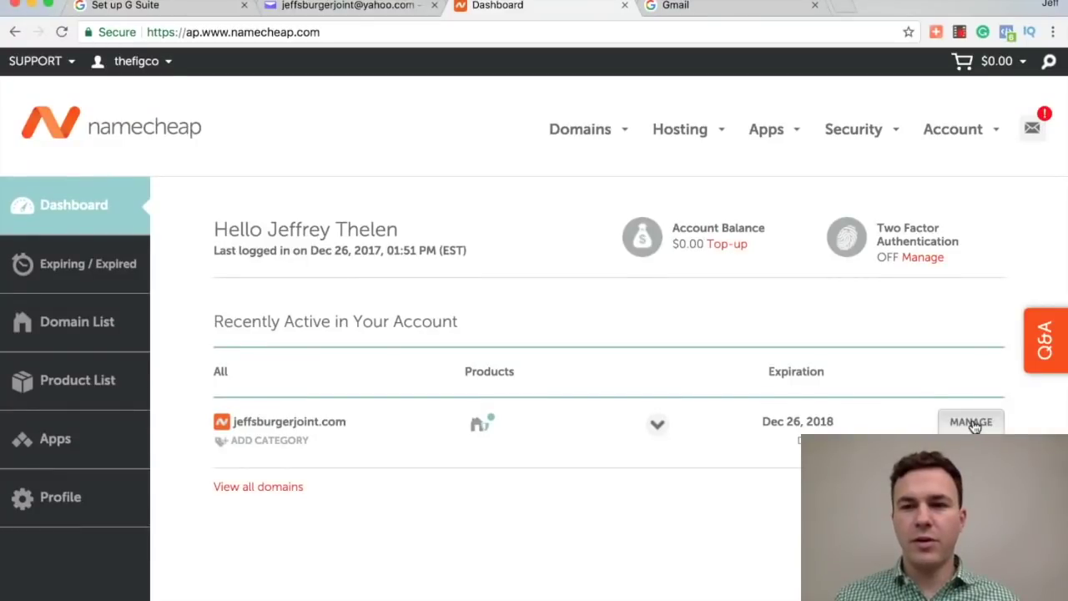
Step: Open jeffsburgerjoint.com's Advanced DNS host records in Namecheap, showing the existing www CNAME
left_click(974, 425)
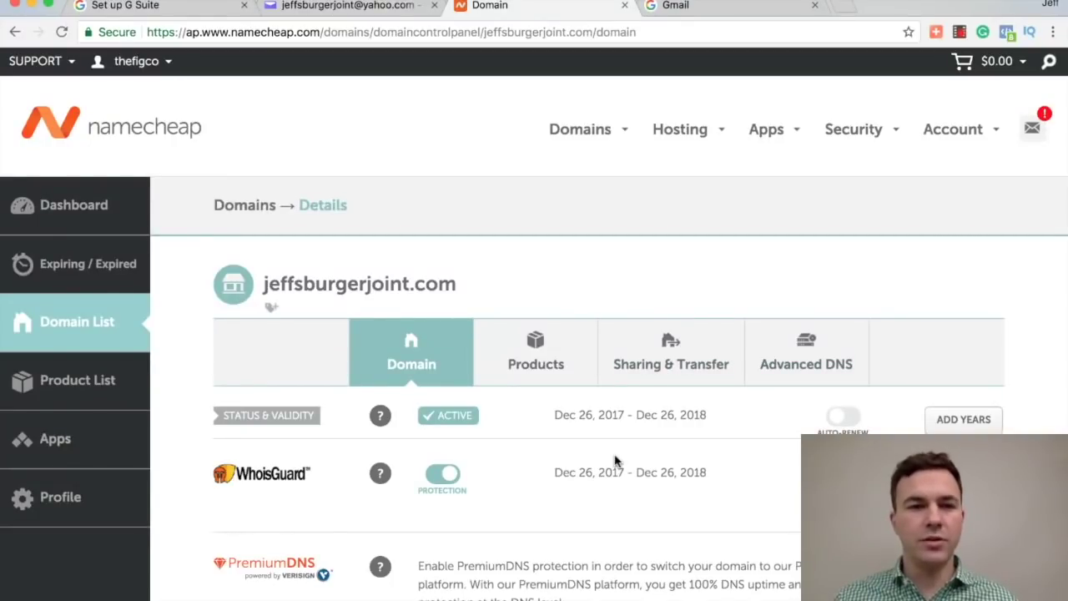
mouse_move(577, 135)
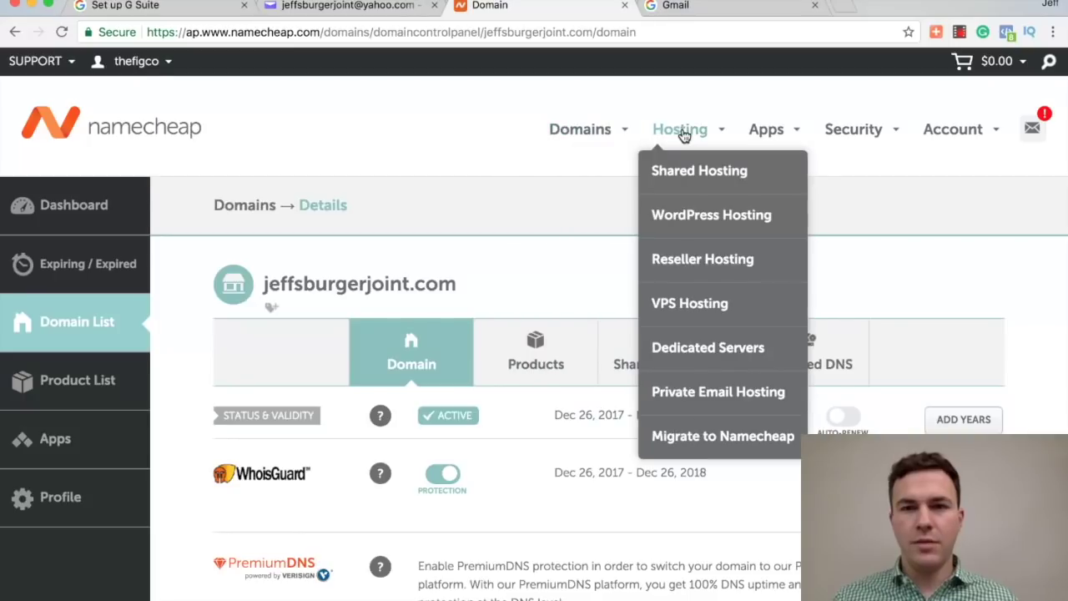
scroll(763, 309, "down", 2)
scroll(627, 338, "down", 10)
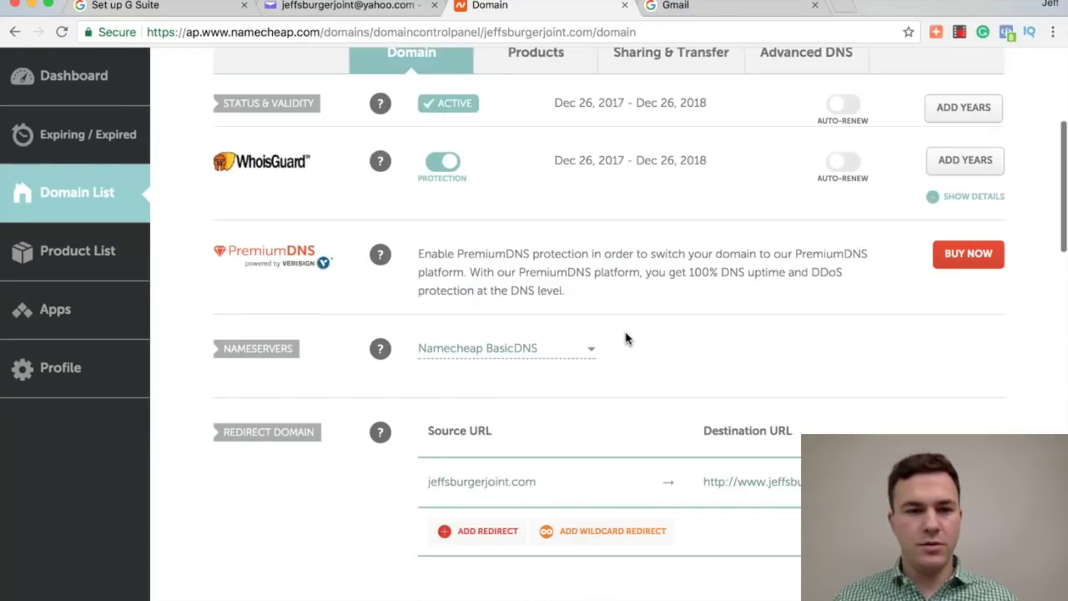
scroll(627, 338, "up", 10)
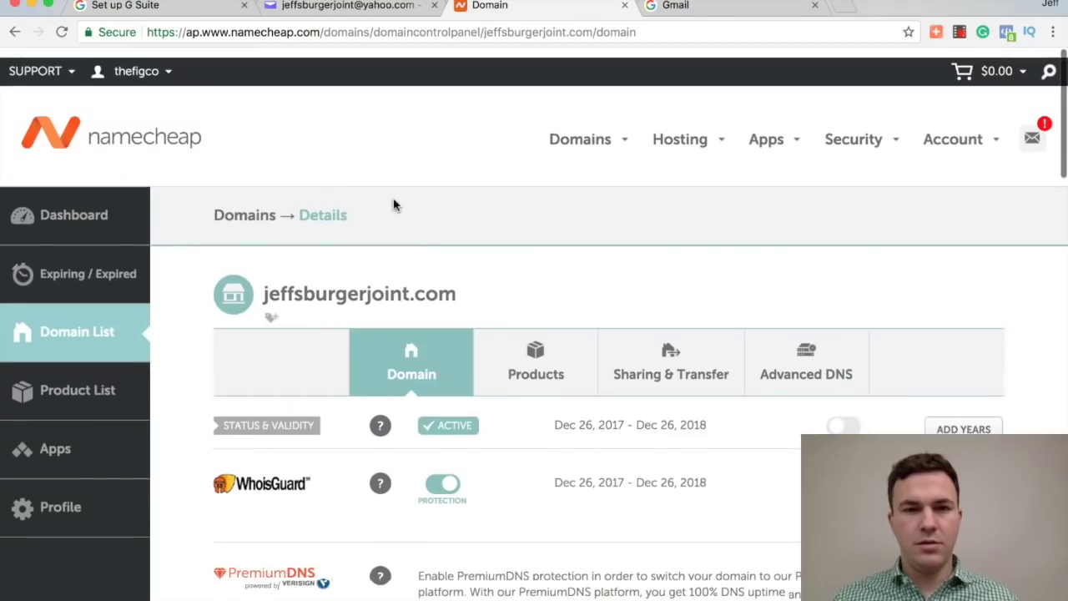
left_click(247, 209)
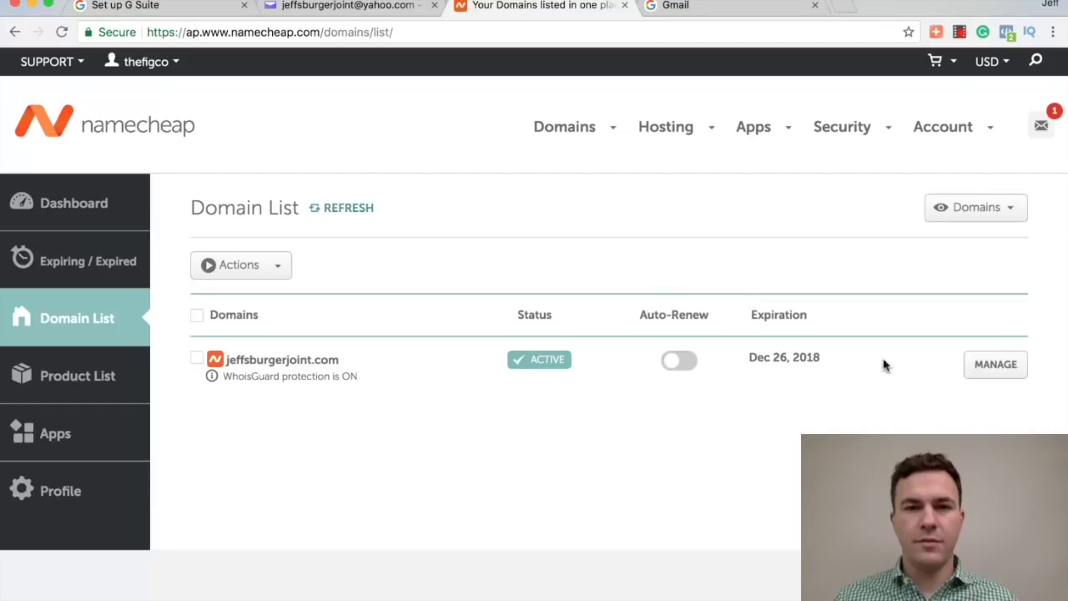
left_click(981, 371)
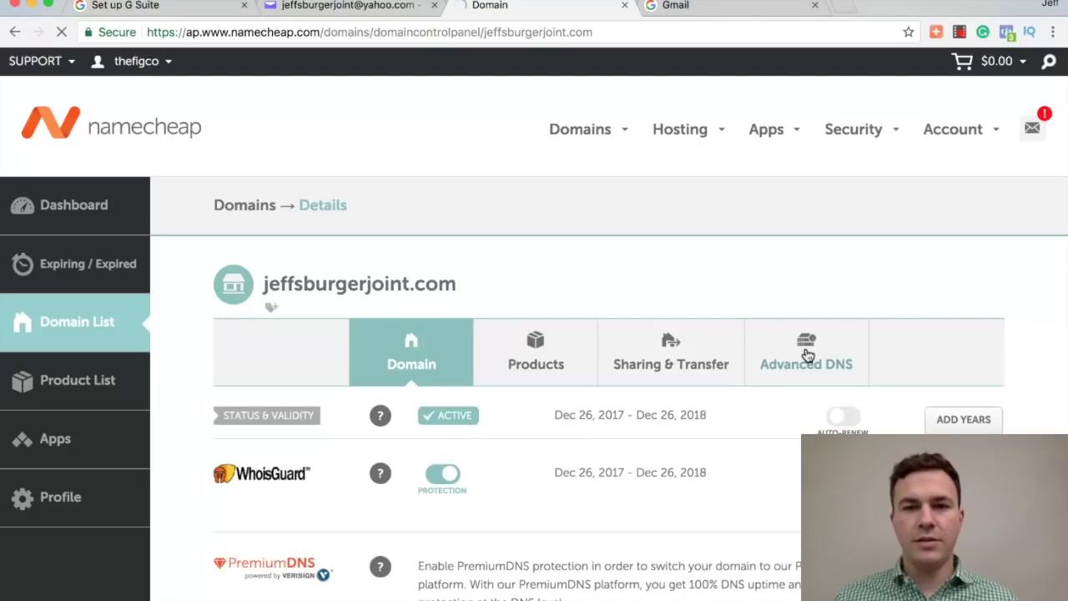
left_click(807, 356)
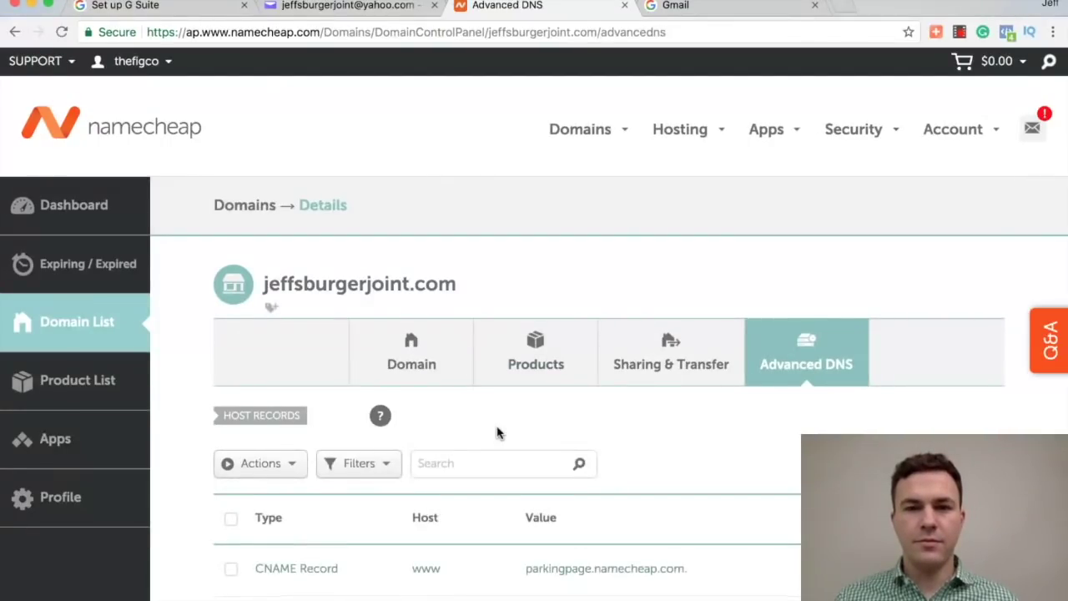
scroll(495, 432, "down", 2)
Step: Add a new host record row in Namecheap and set its type to TXT Record
scroll(429, 445, "down", 4)
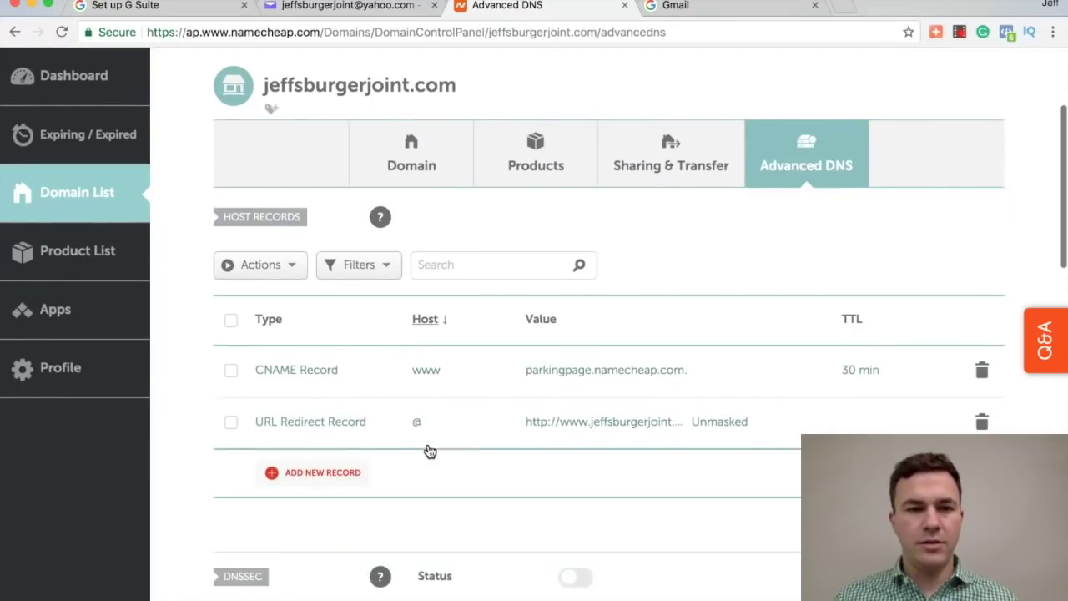
left_click(296, 449)
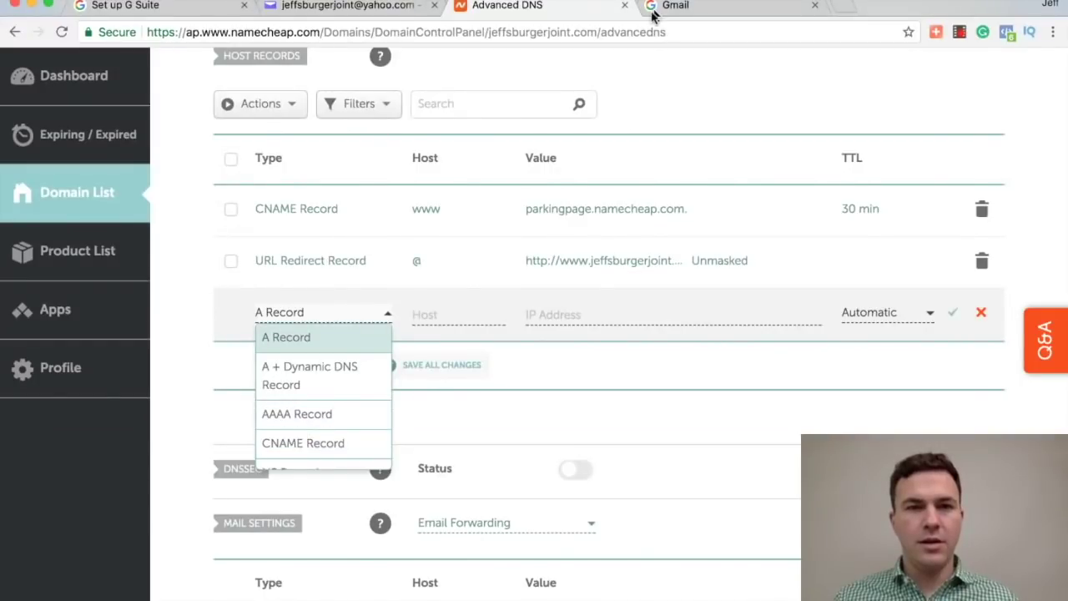
left_click(181, 10)
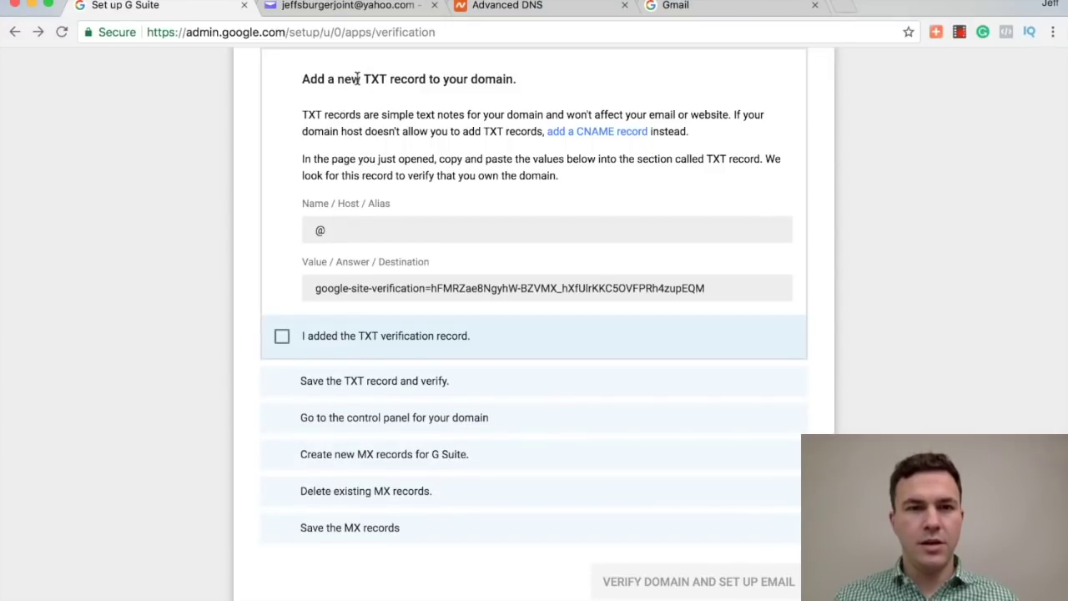
left_click(544, 8)
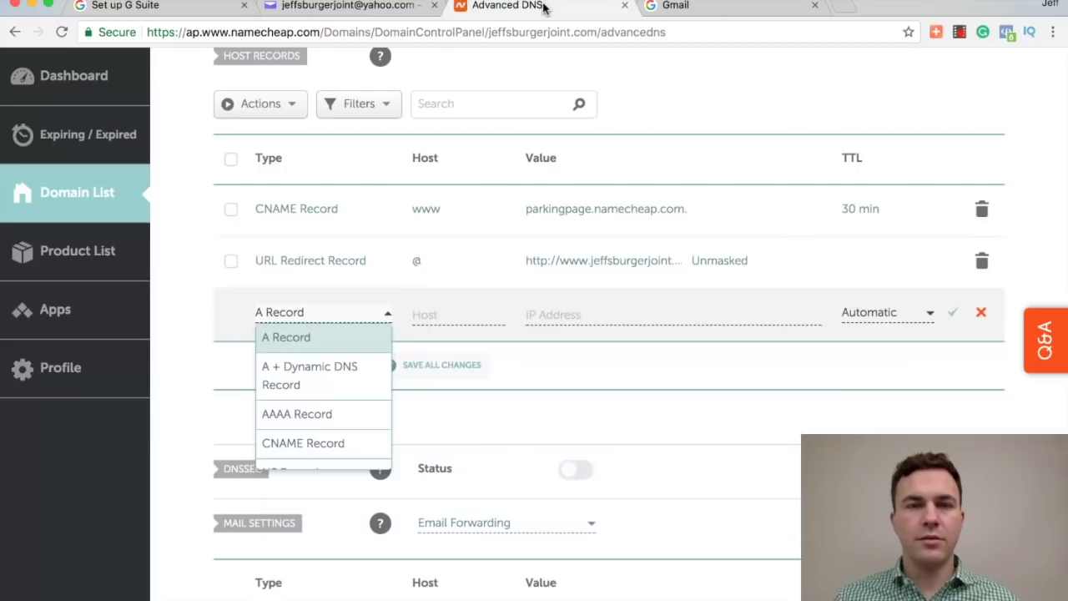
key("Down")
key("Down")
key("Down")
key("Down")
key("Down")
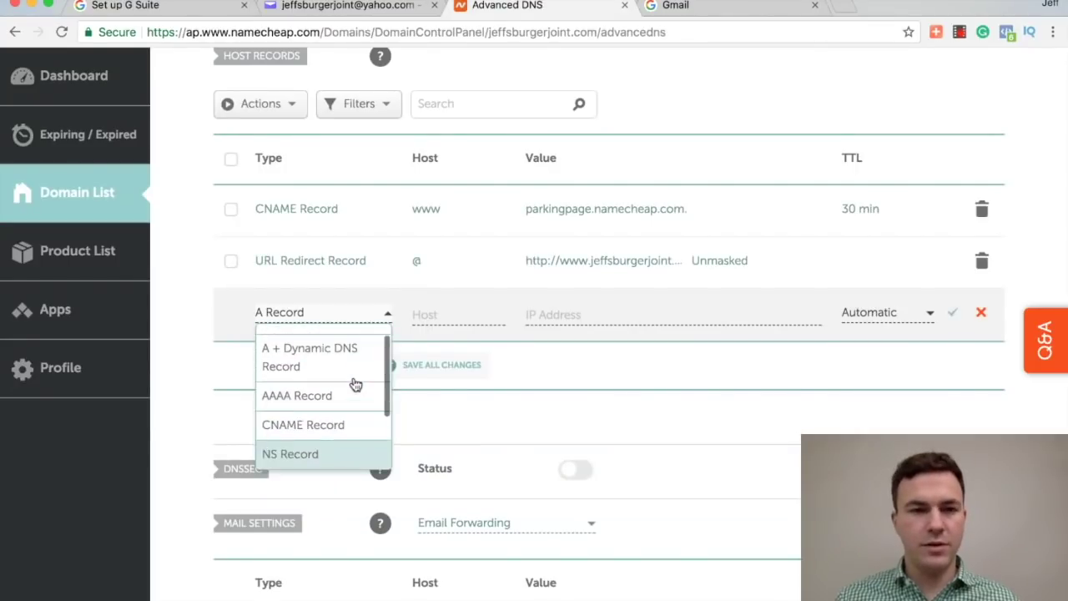
key("Down")
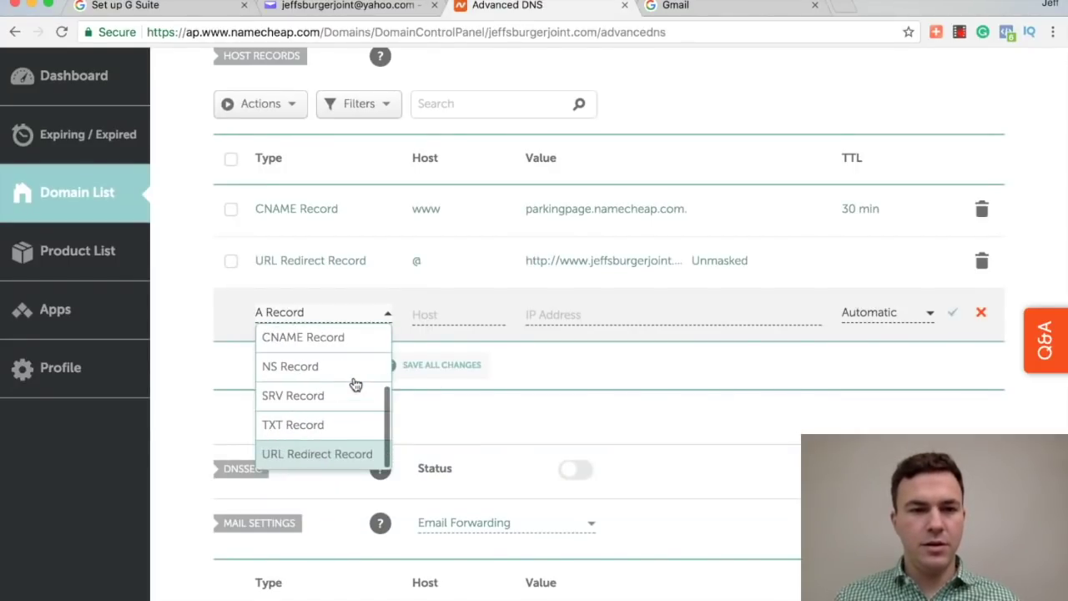
key("Up")
left_click(310, 428)
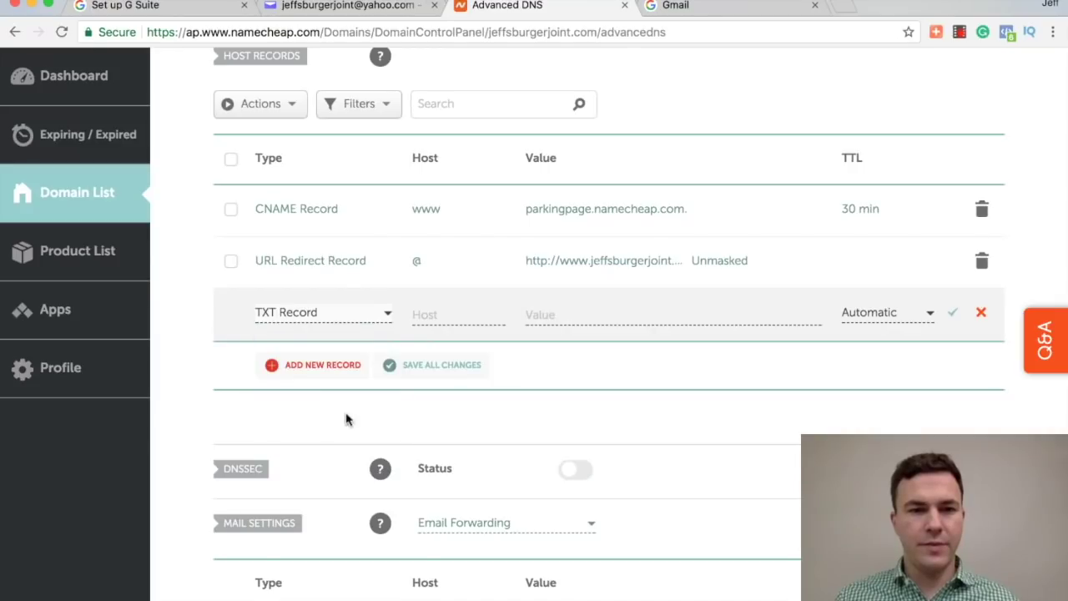
Step: Copy Google's site-verification value into the TXT record for host @ and save it
left_click(436, 315)
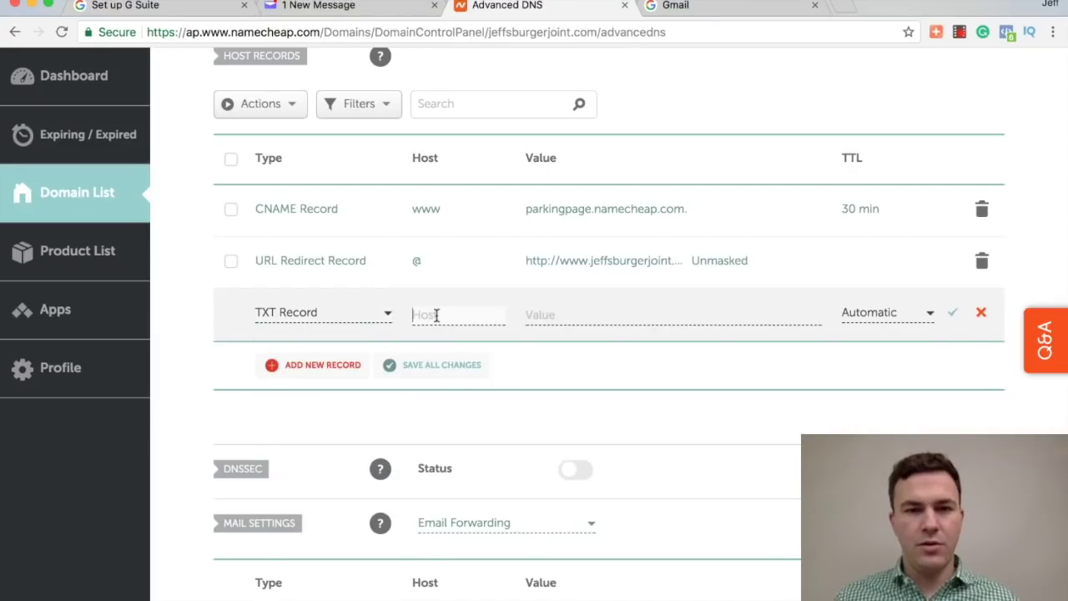
left_click(179, 7)
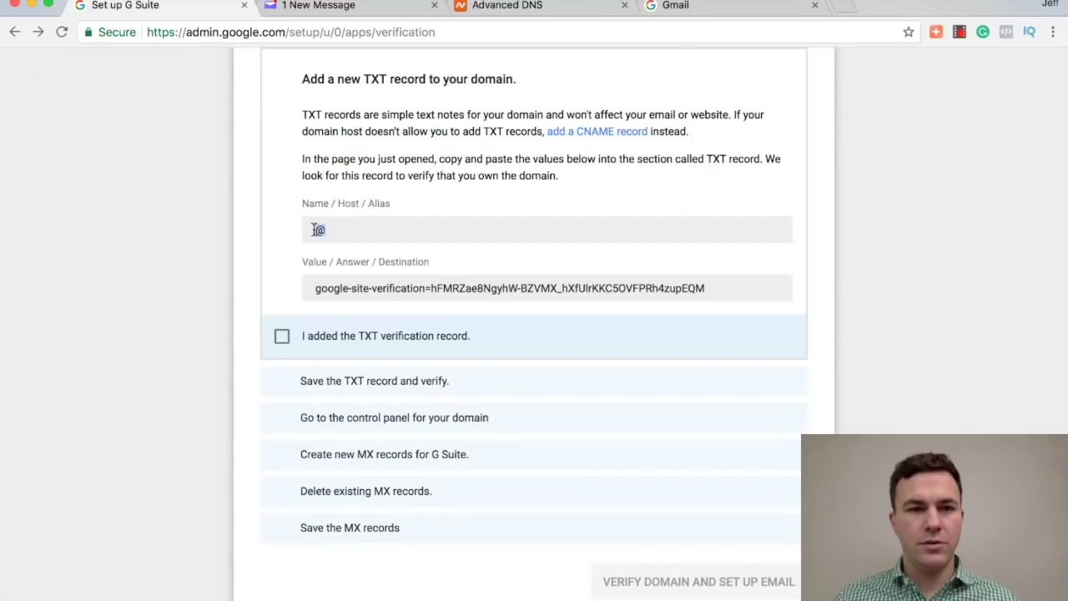
left_click(543, 9)
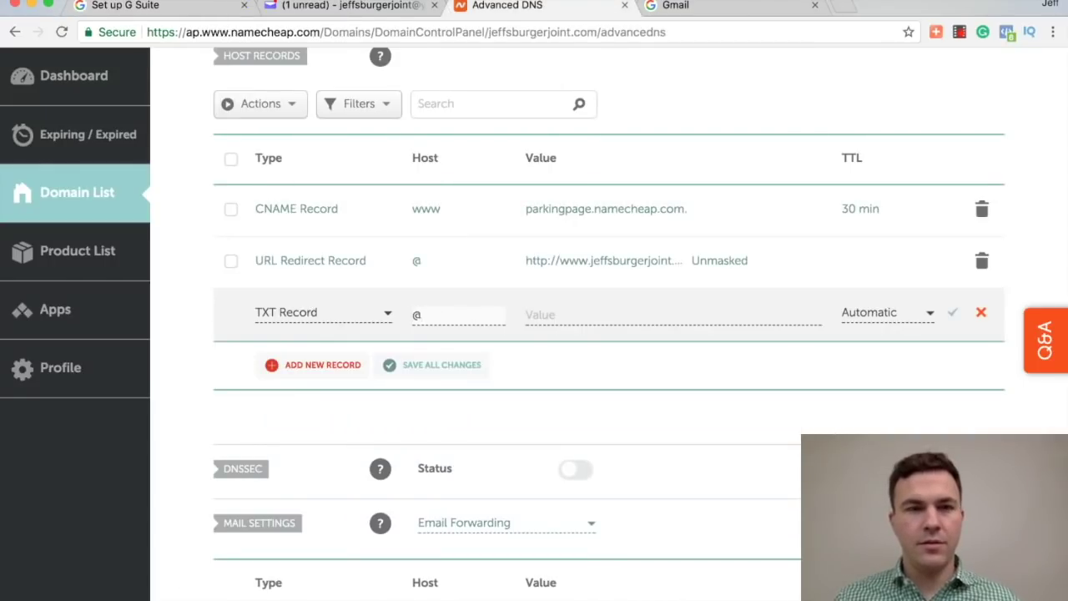
left_click(167, 6)
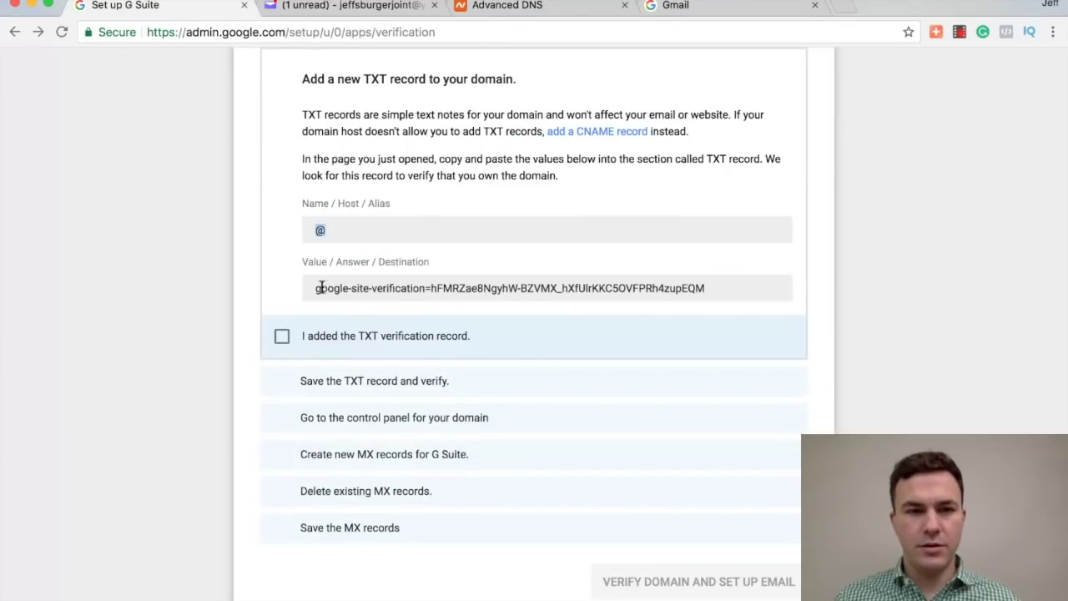
left_click_drag(320, 287, 715, 289)
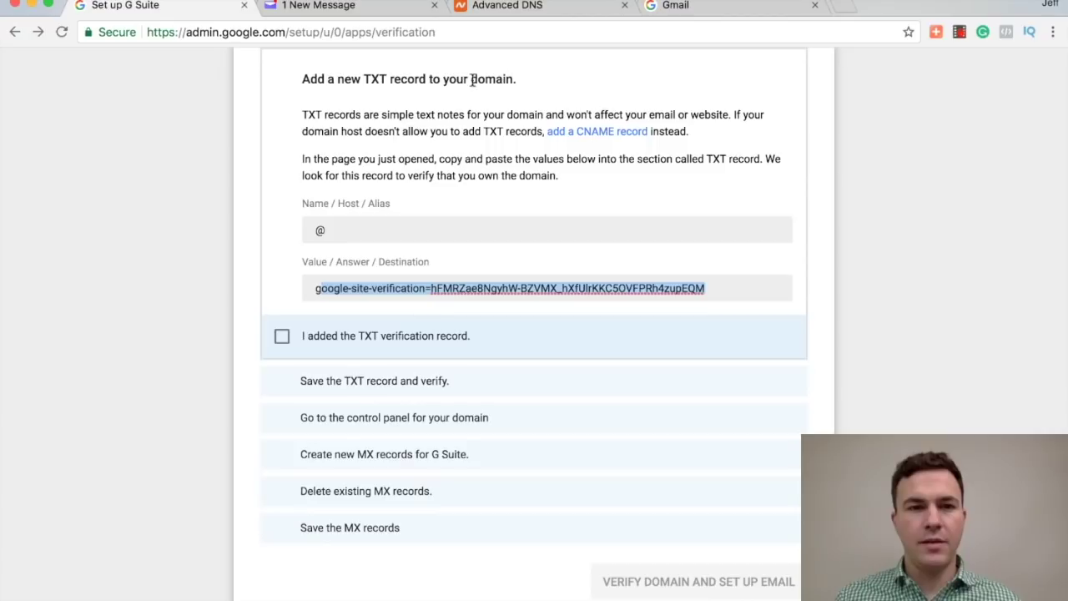
left_click_drag(312, 287, 728, 284)
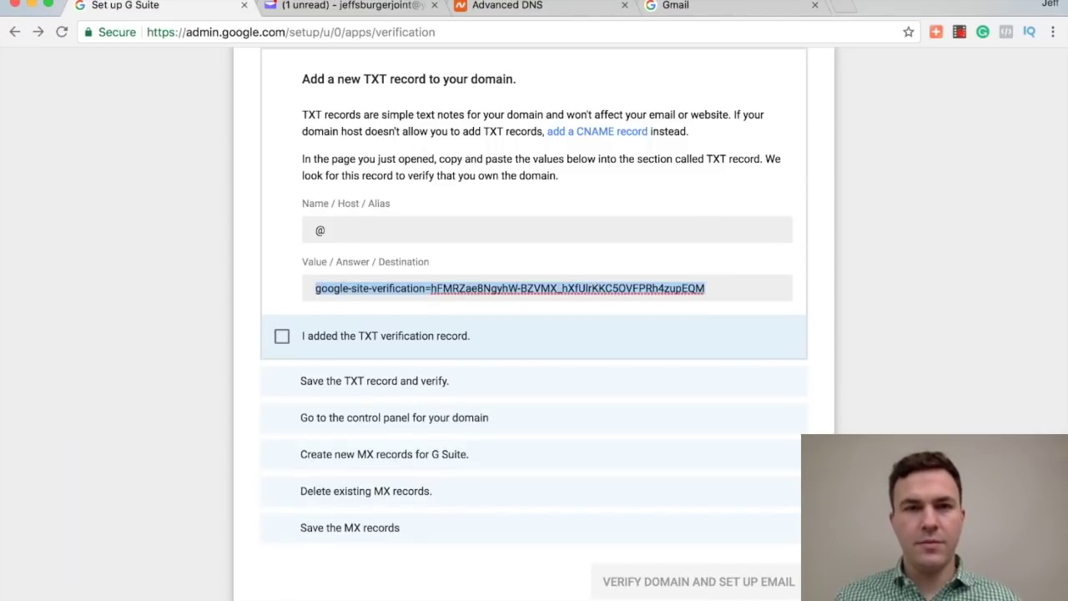
left_click(525, 6)
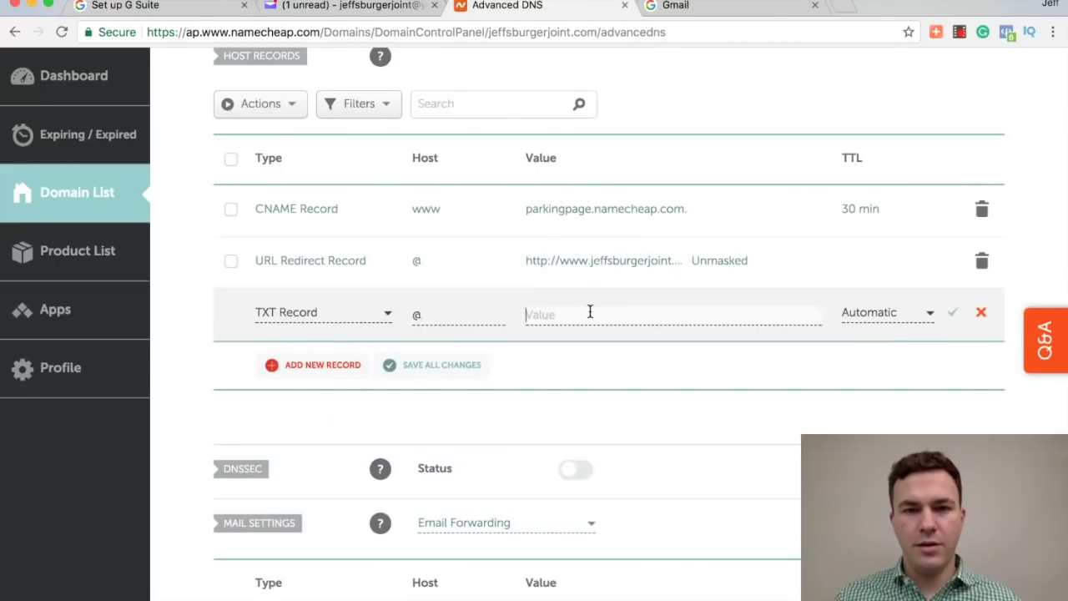
key("super+v")
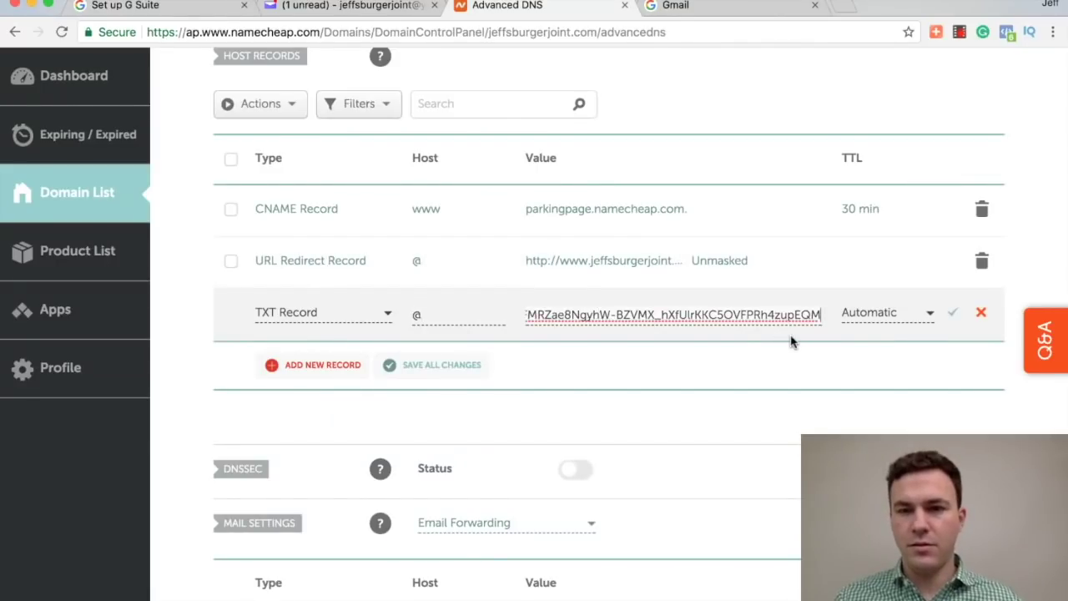
left_click(952, 318)
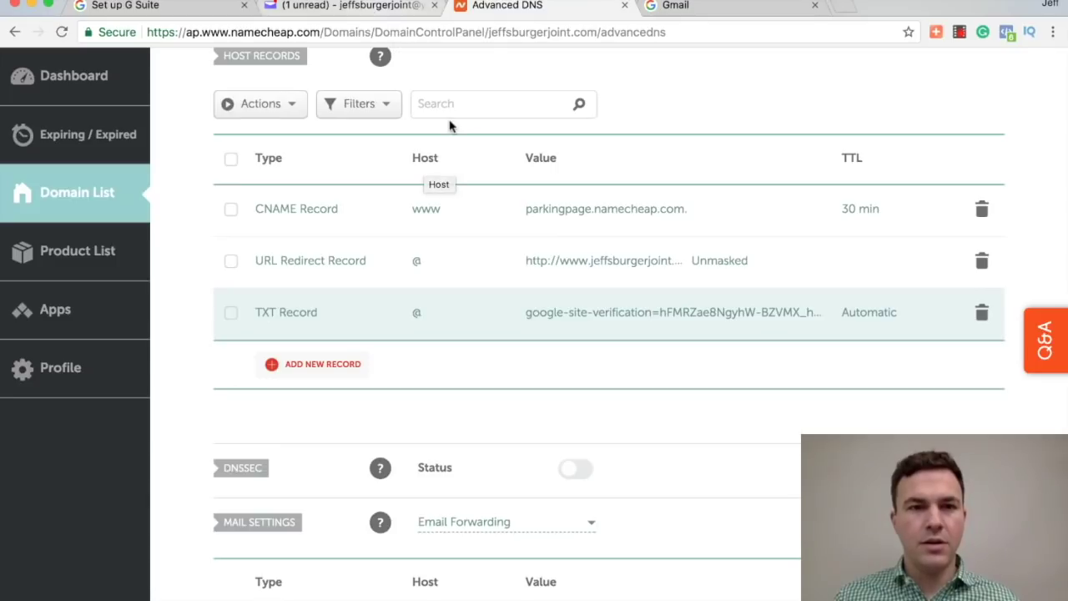
Step: Confirm the TXT verification record was added, checking the saved record in Namecheap
left_click(151, 7)
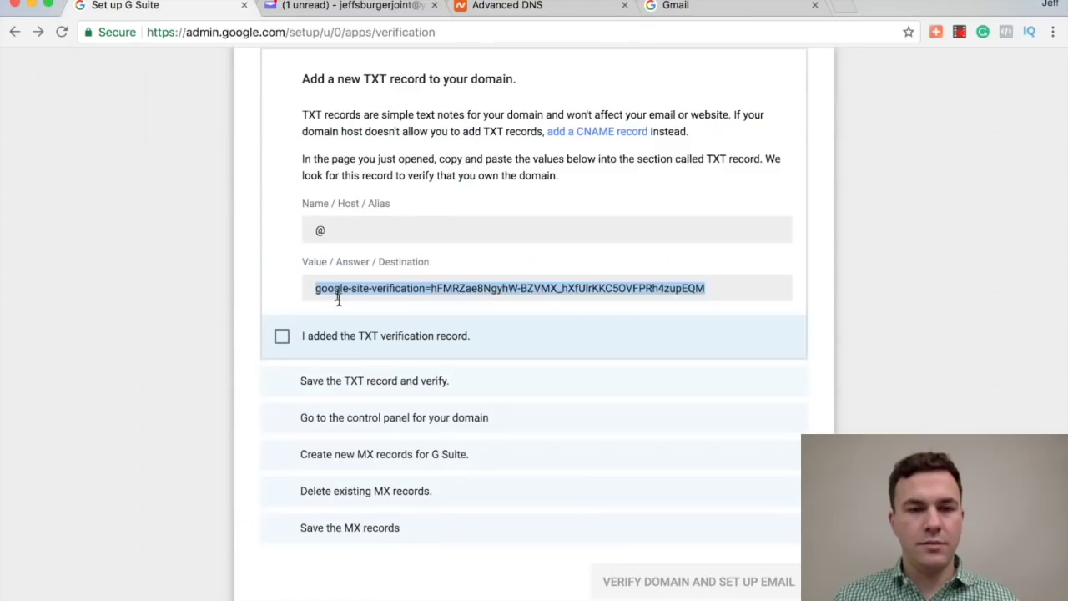
left_click(282, 338)
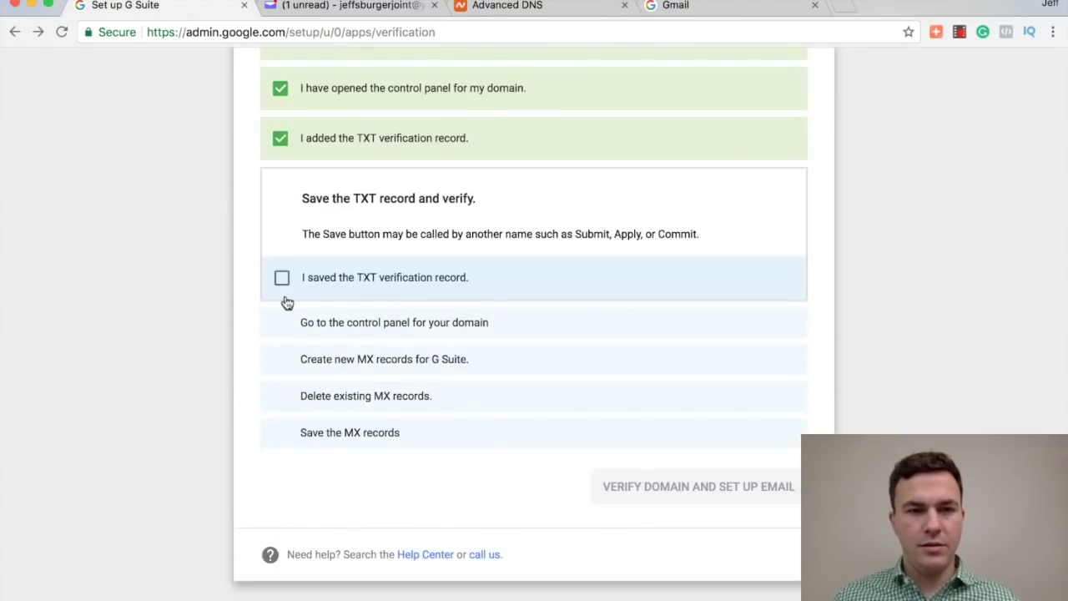
left_click(477, 7)
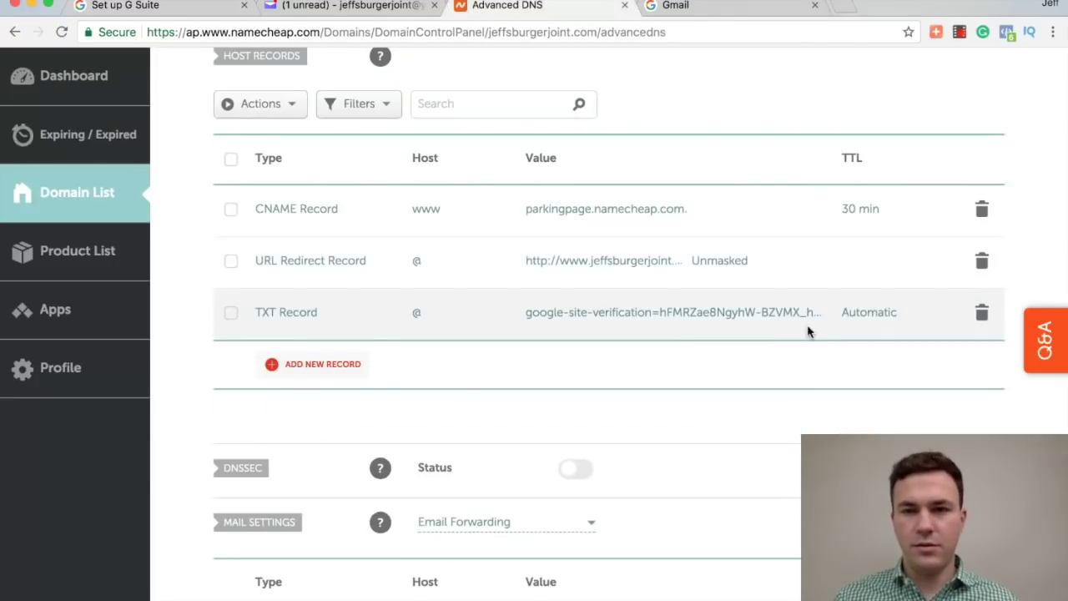
scroll(538, 360, "up", 1)
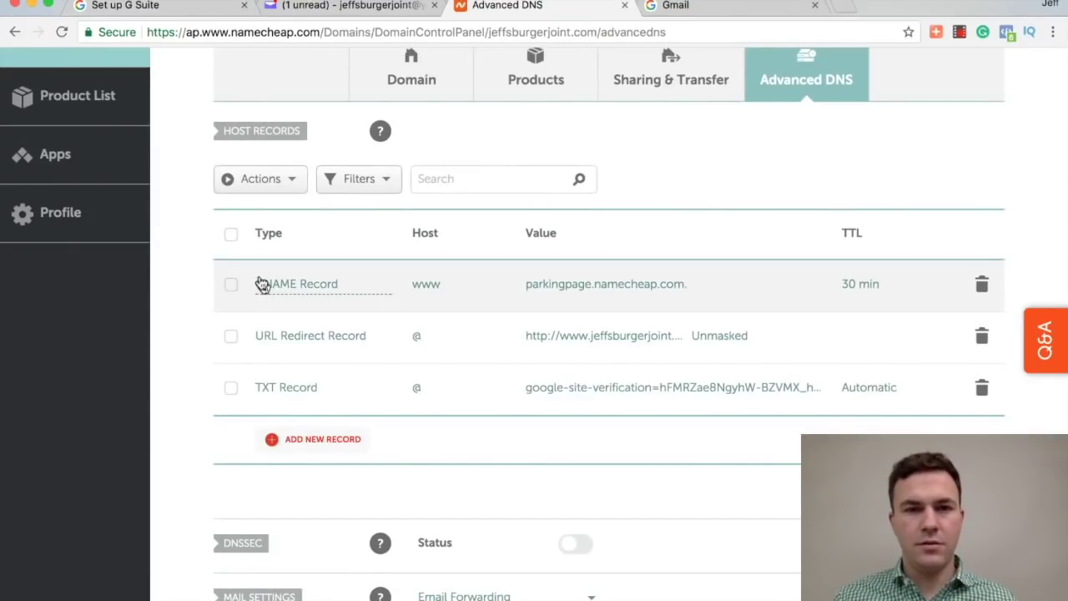
scroll(264, 284, "up", 1)
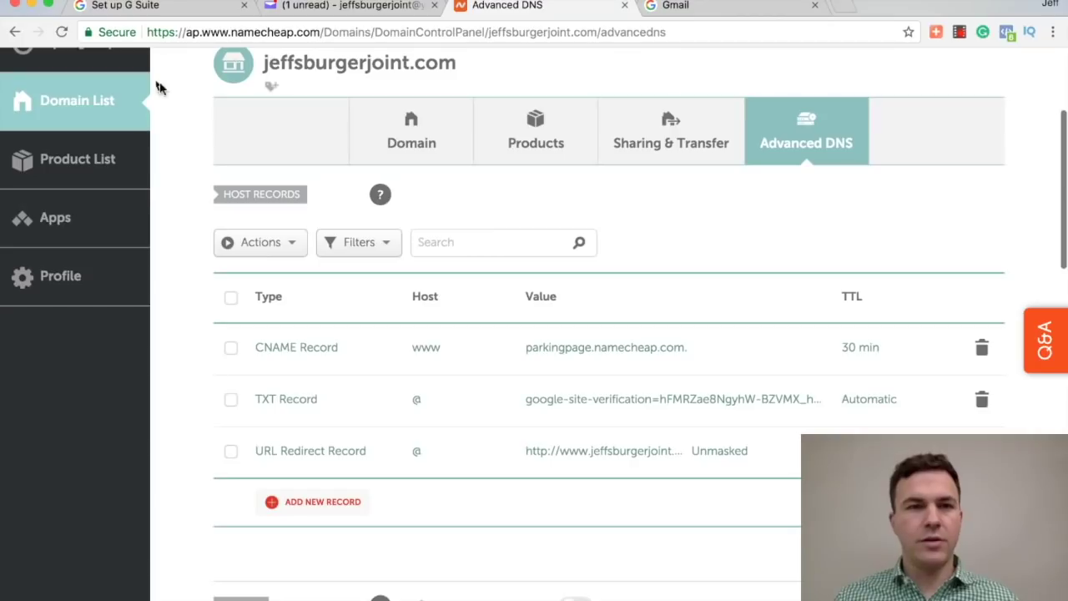
Step: Tick the TXT-saved and control-panel-opened steps to reveal Google's MX record table
left_click(164, 7)
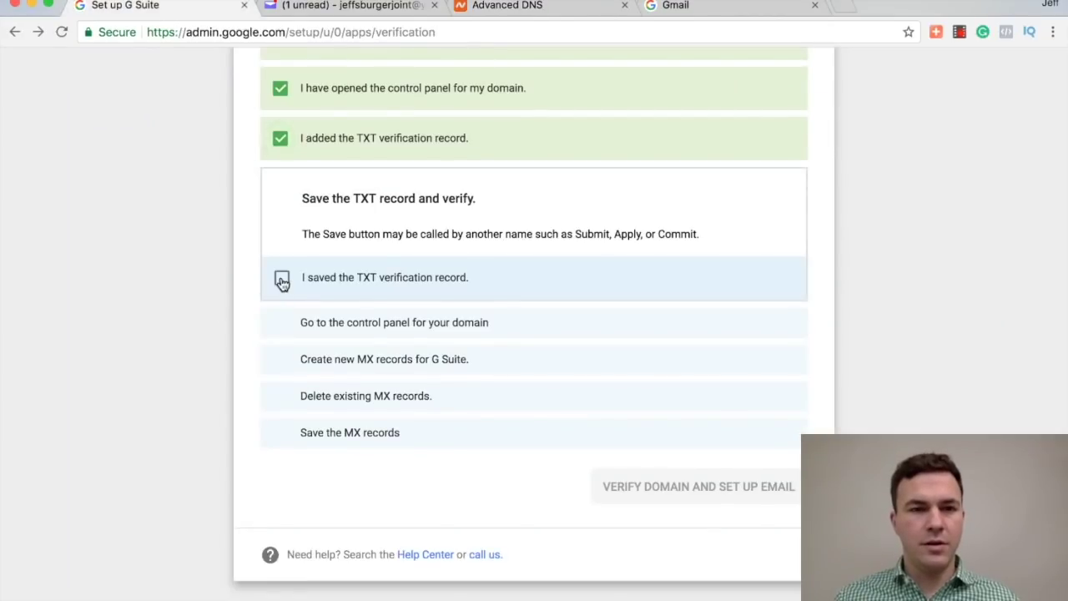
left_click(282, 279)
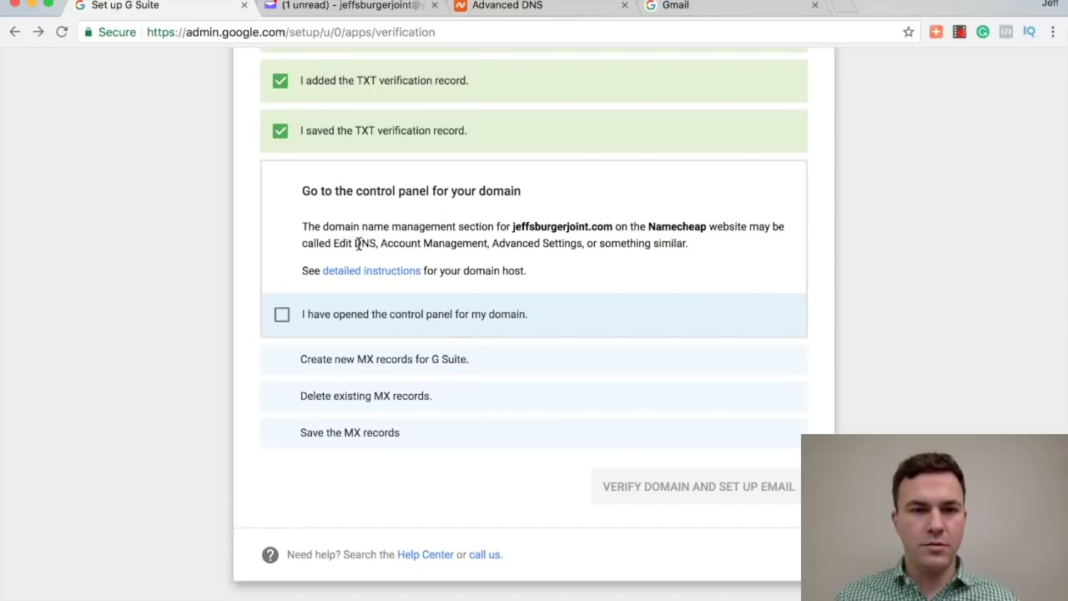
left_click(284, 316)
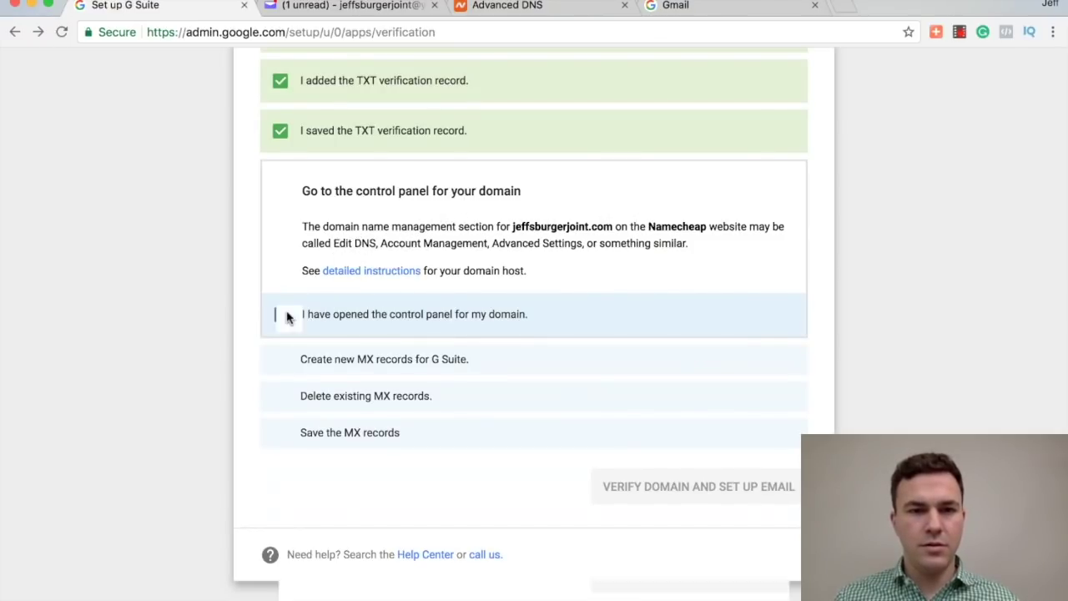
scroll(326, 207, "up", 2)
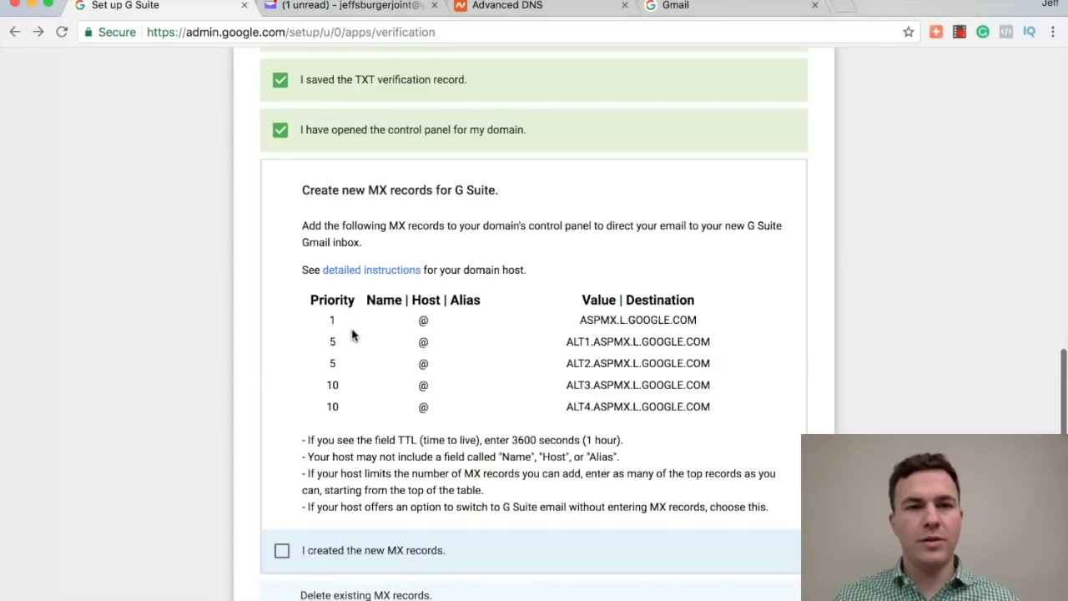
Step: Add a new host record row in Namecheap's Advanced DNS, leaving its type unchanged
left_click(522, 8)
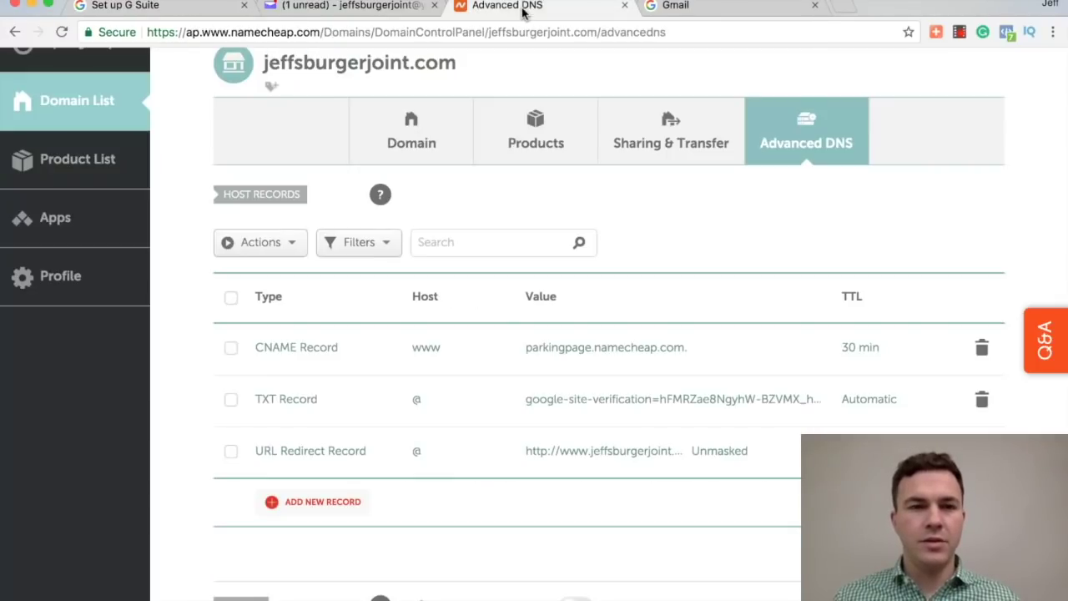
left_click(324, 502)
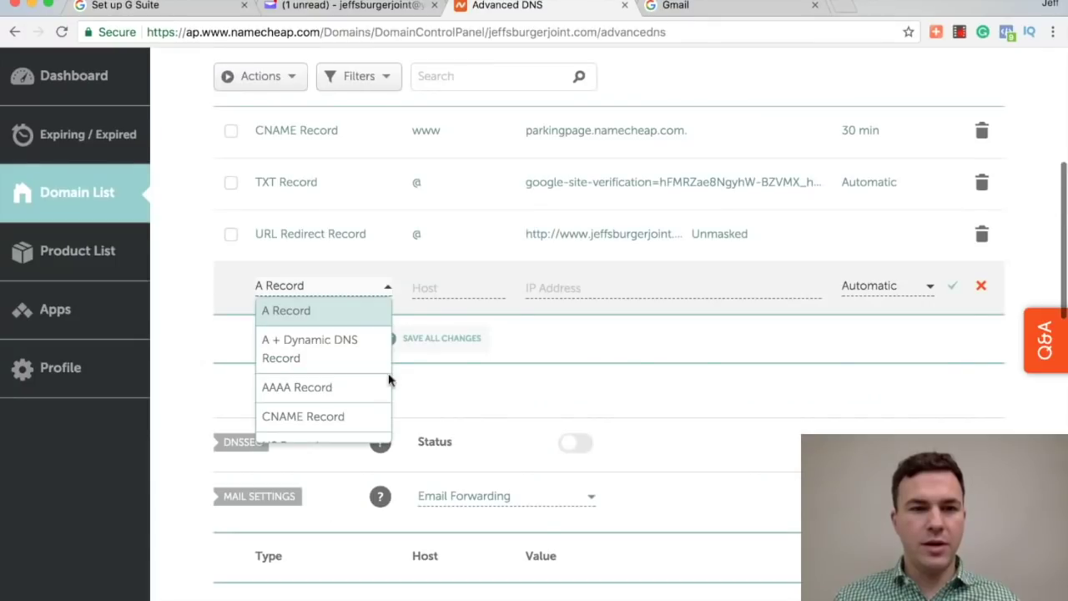
scroll(313, 388, "down", 3)
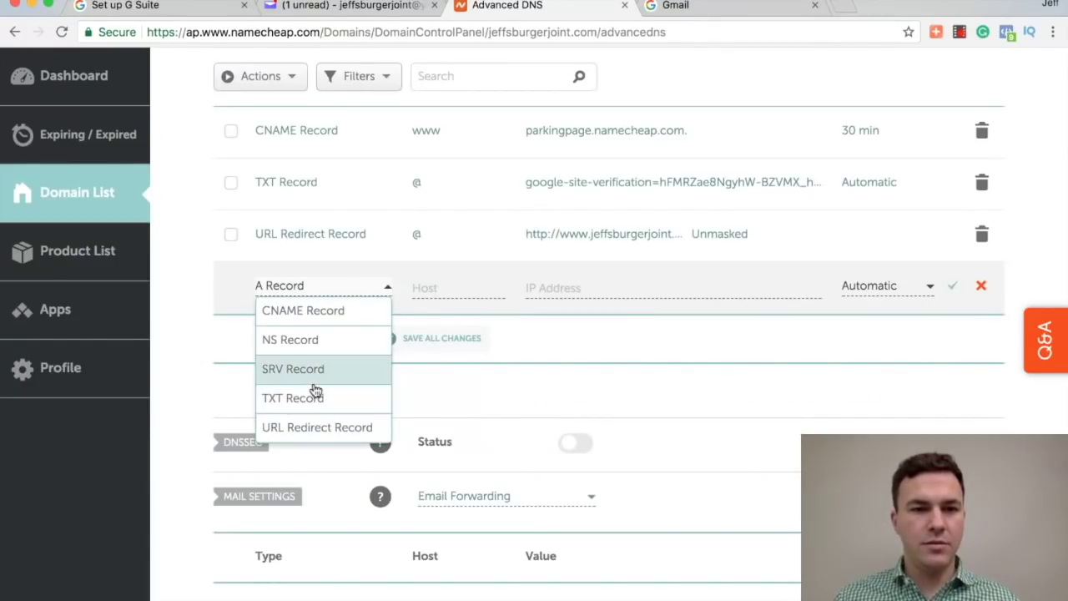
scroll(315, 391, "up", 3)
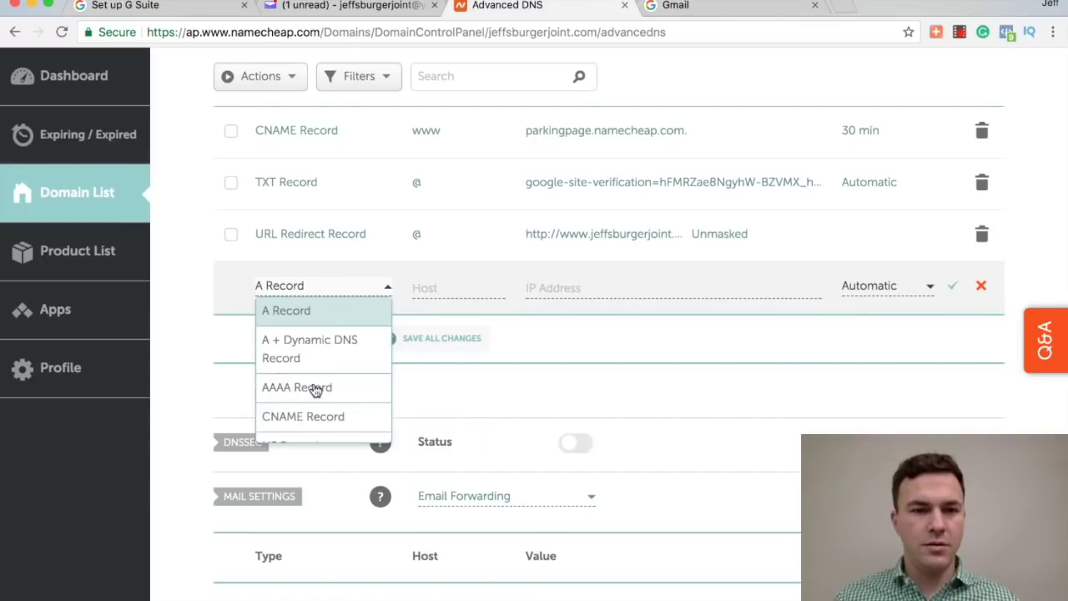
left_click(174, 367)
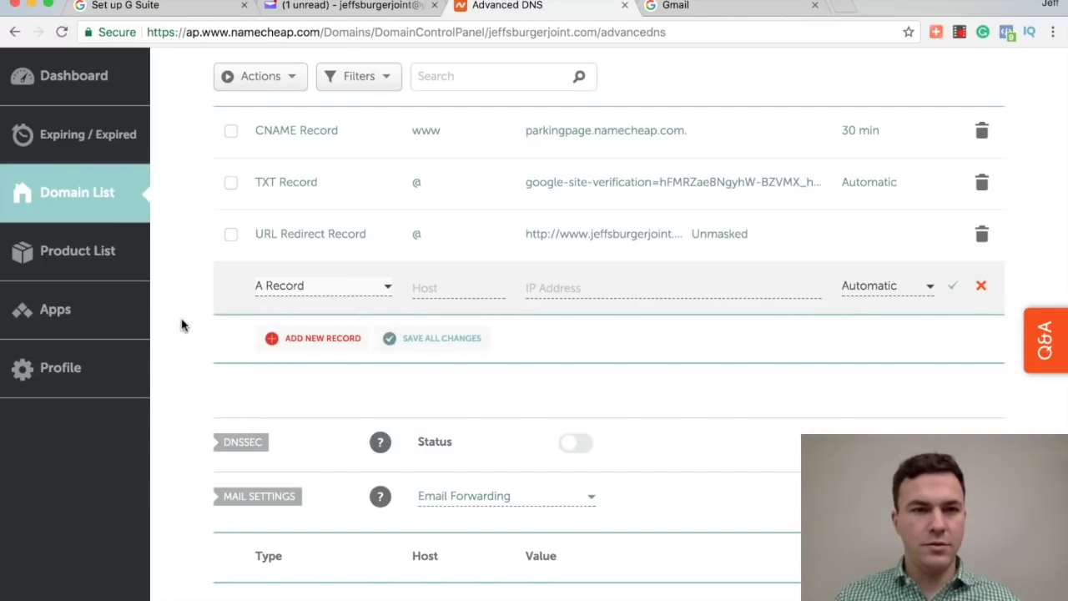
scroll(182, 326, "down", 1)
scroll(182, 326, "down", 2)
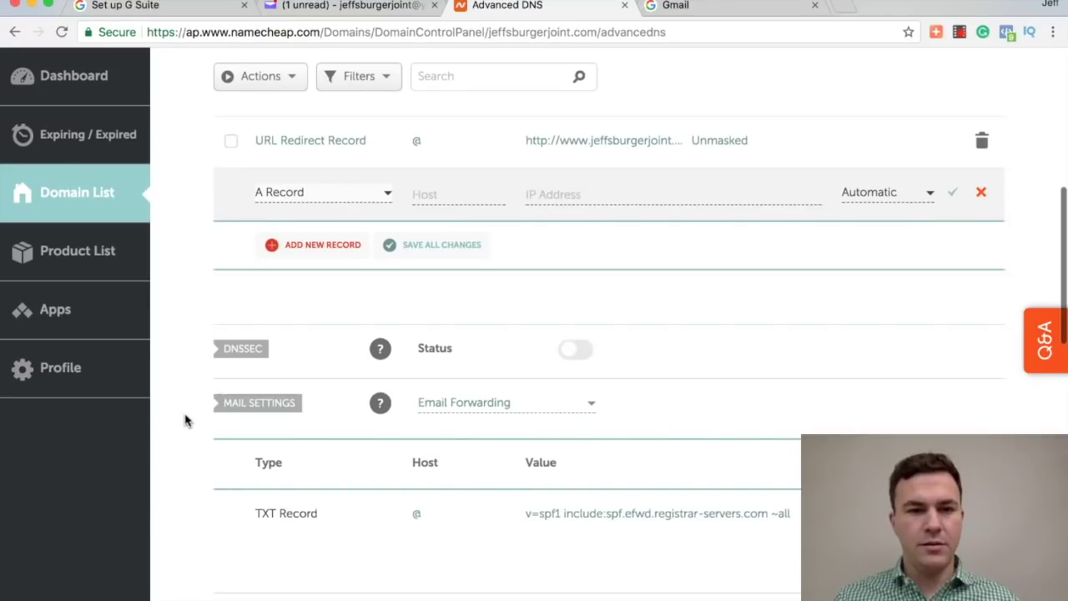
scroll(186, 419, "down", 4)
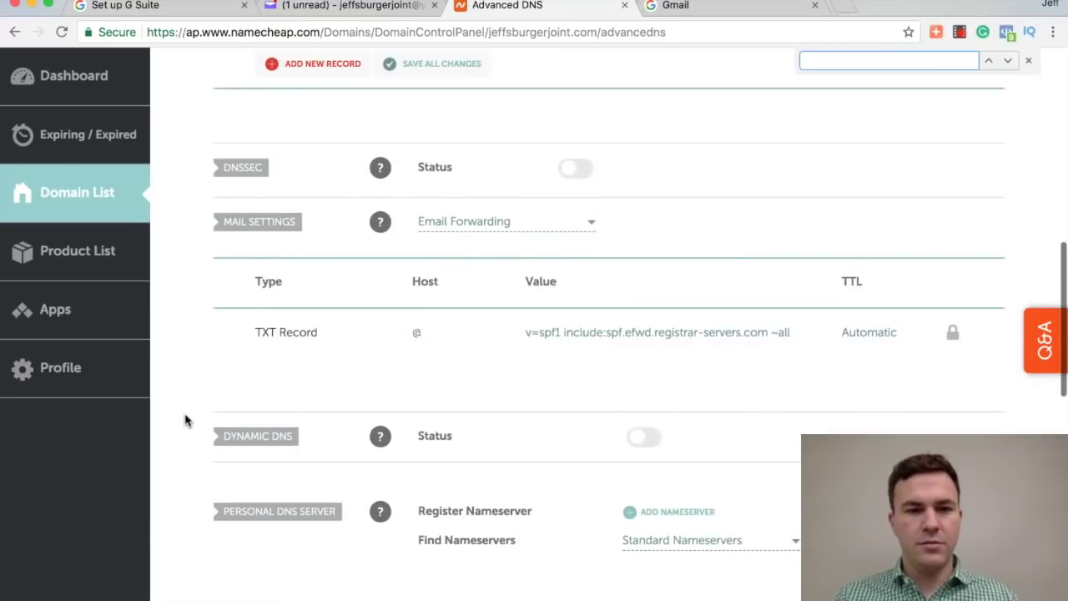
Step: Search the page for 'mx' and review bulk actions and record types, keeping A Record
type("mx")
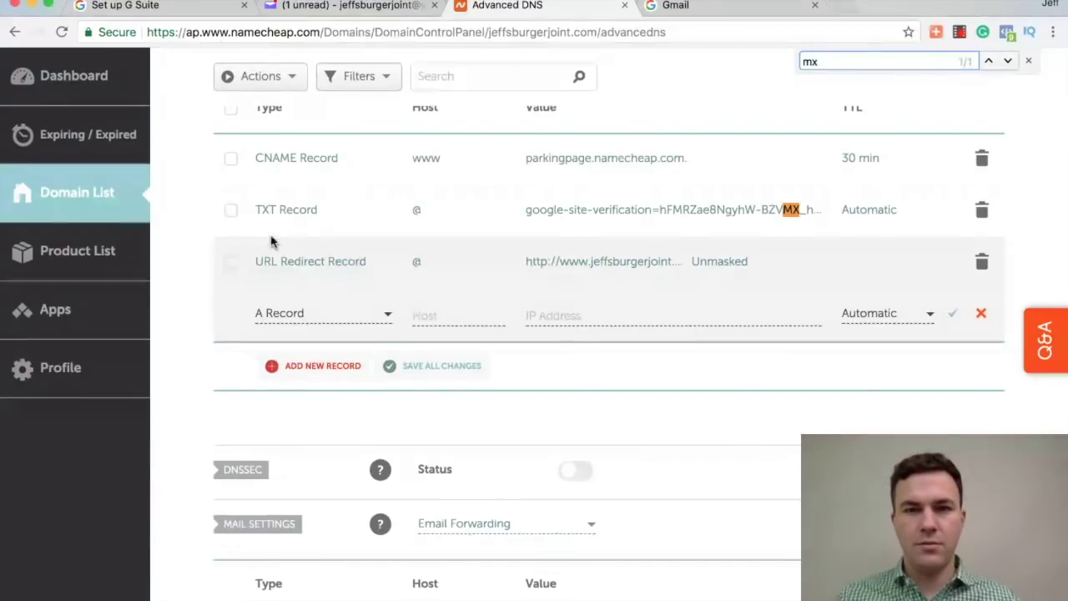
scroll(270, 242, "up", 10)
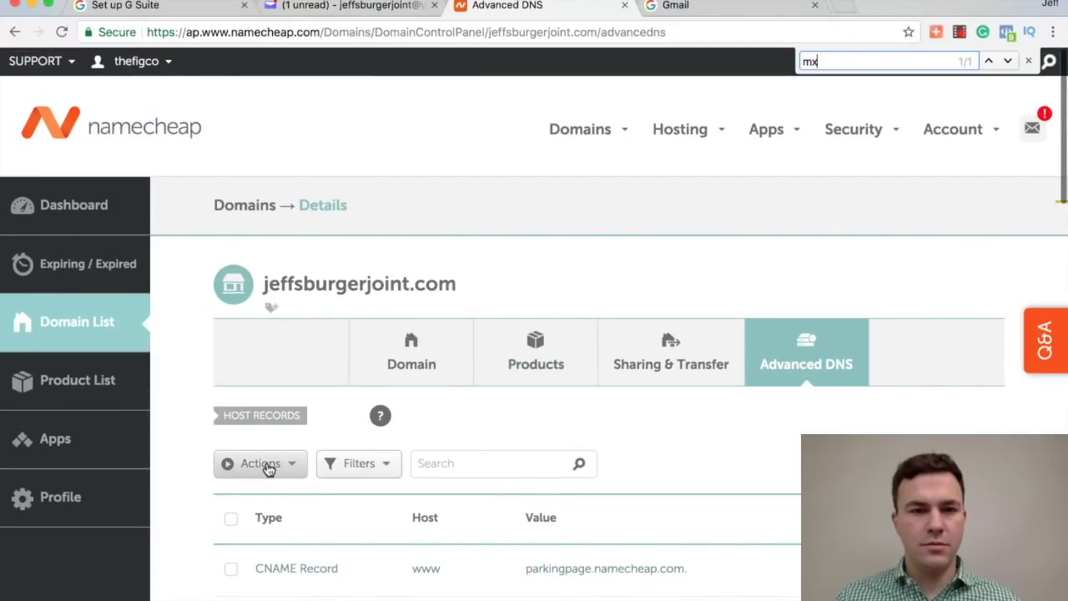
left_click(267, 466)
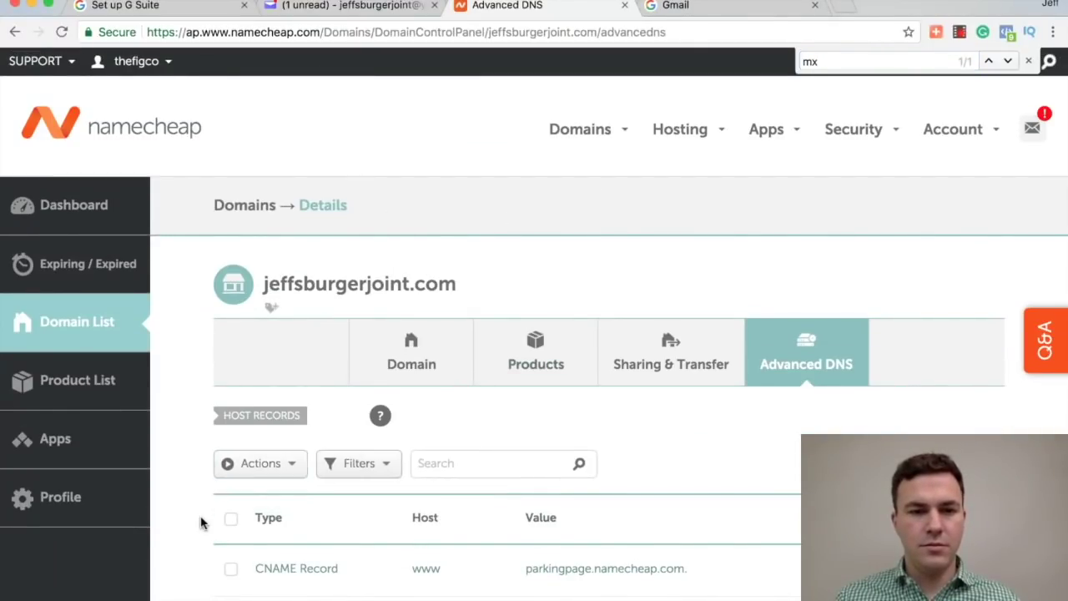
scroll(201, 522, "down", 3)
left_click(270, 321)
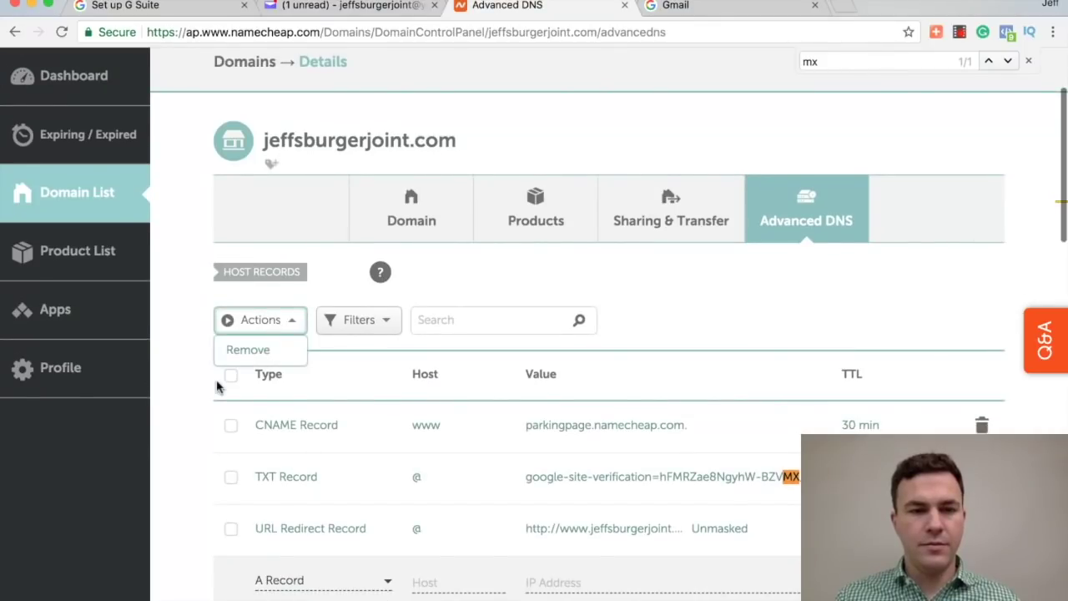
scroll(217, 451, "down", 3)
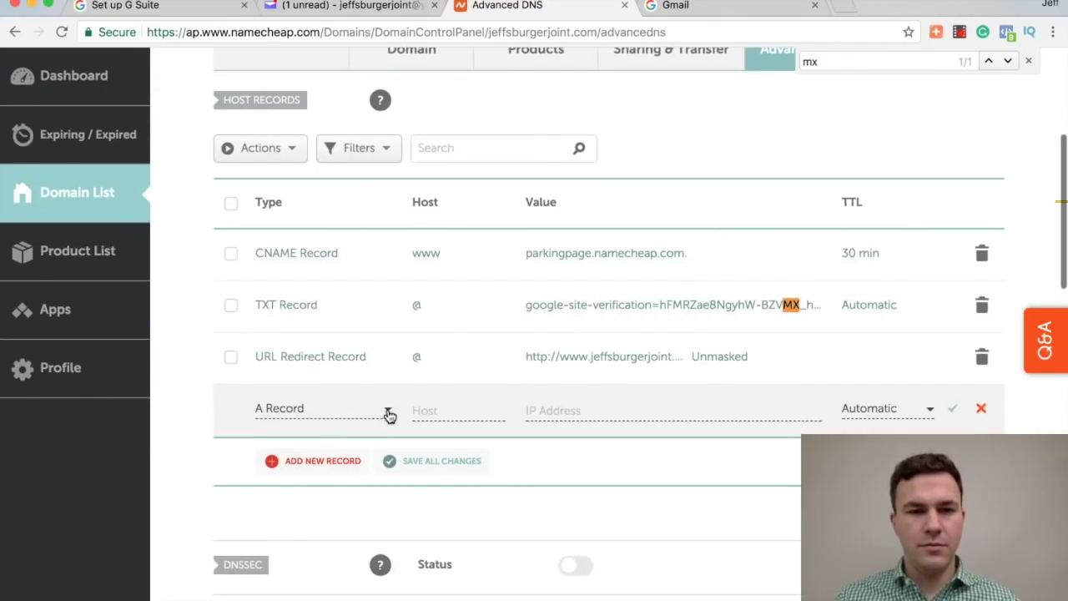
left_click(388, 415)
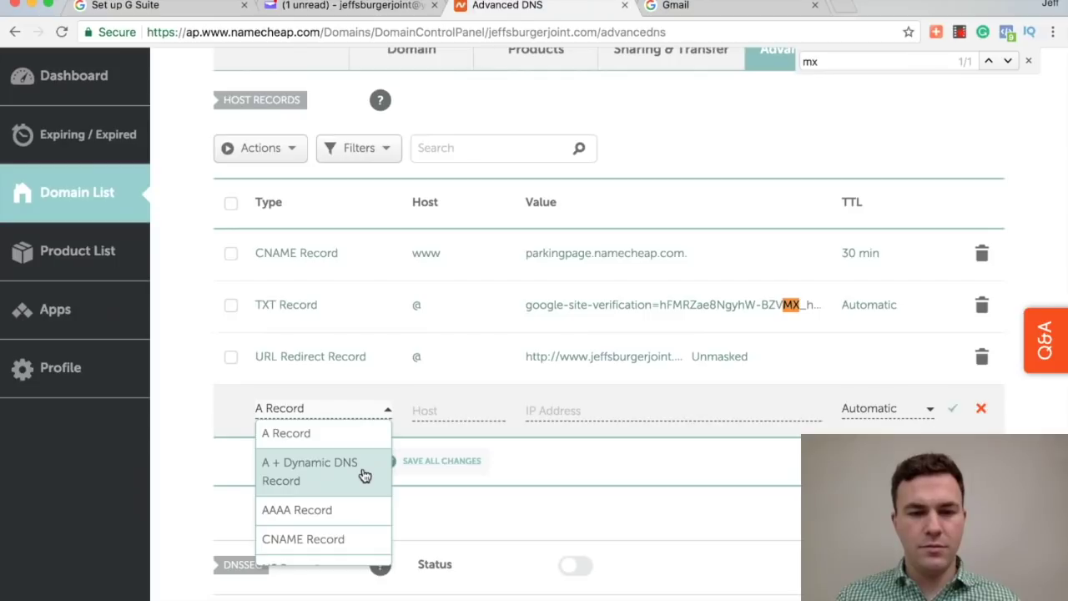
scroll(305, 526, "down", 3)
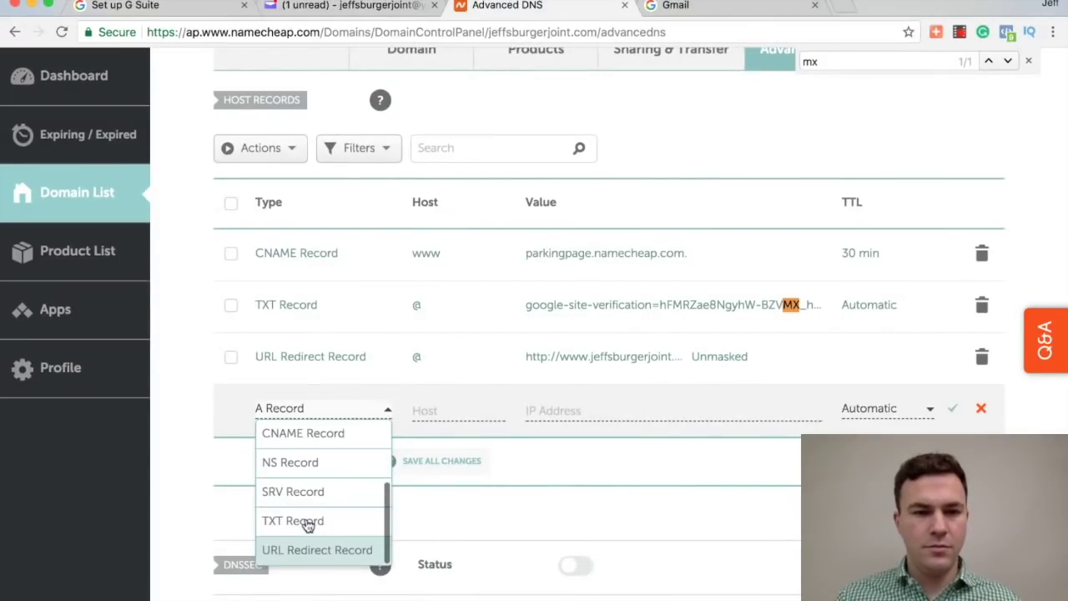
left_click(202, 512)
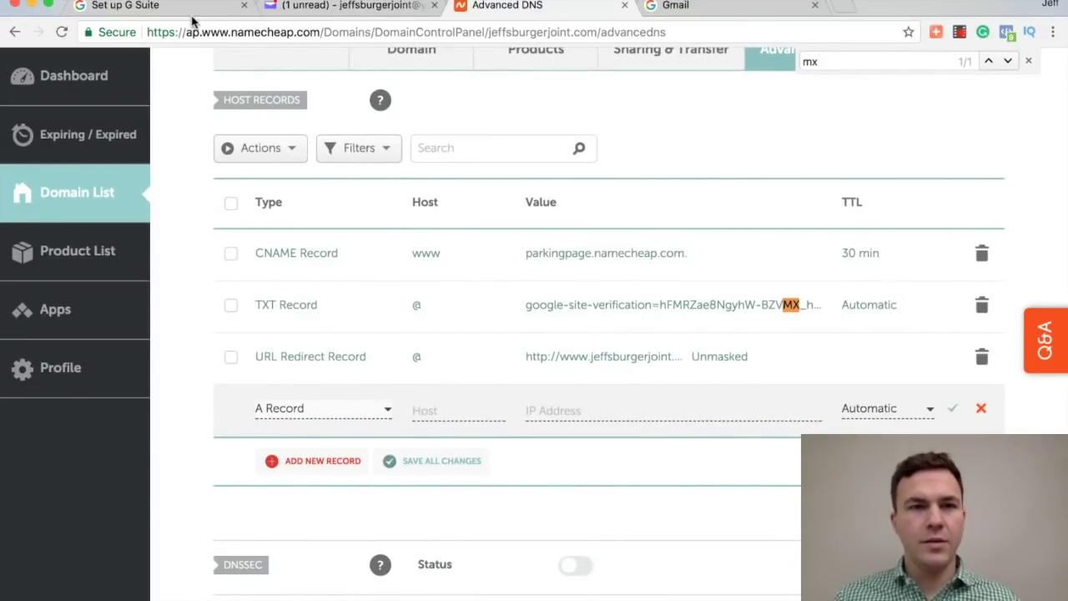
Step: Open the host-specific MX setup help from the MX step's 'detailed instructions' link
left_click(166, 6)
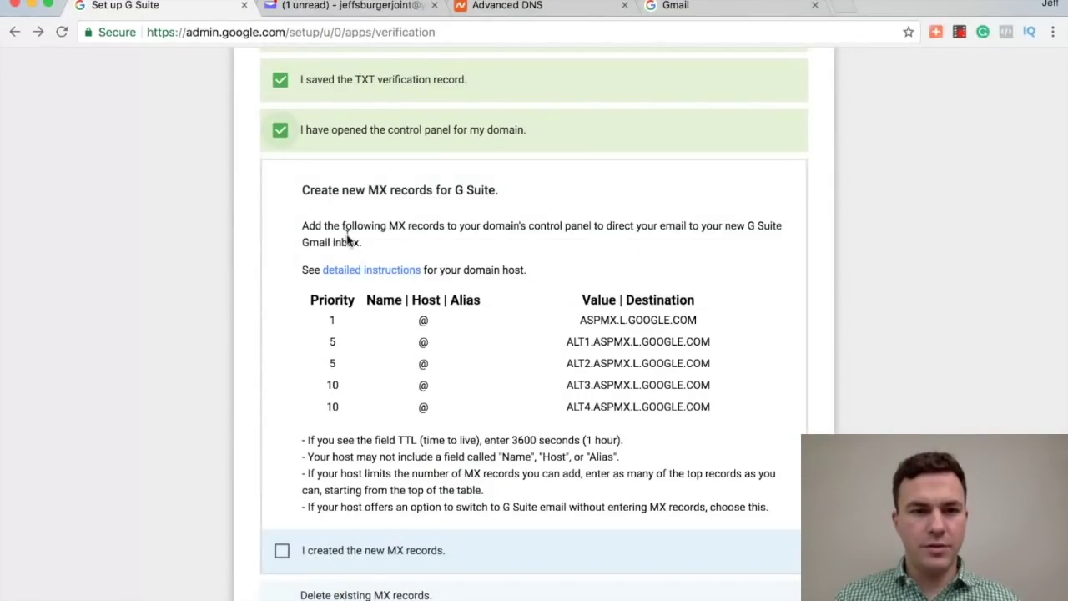
scroll(375, 280, "down", 1)
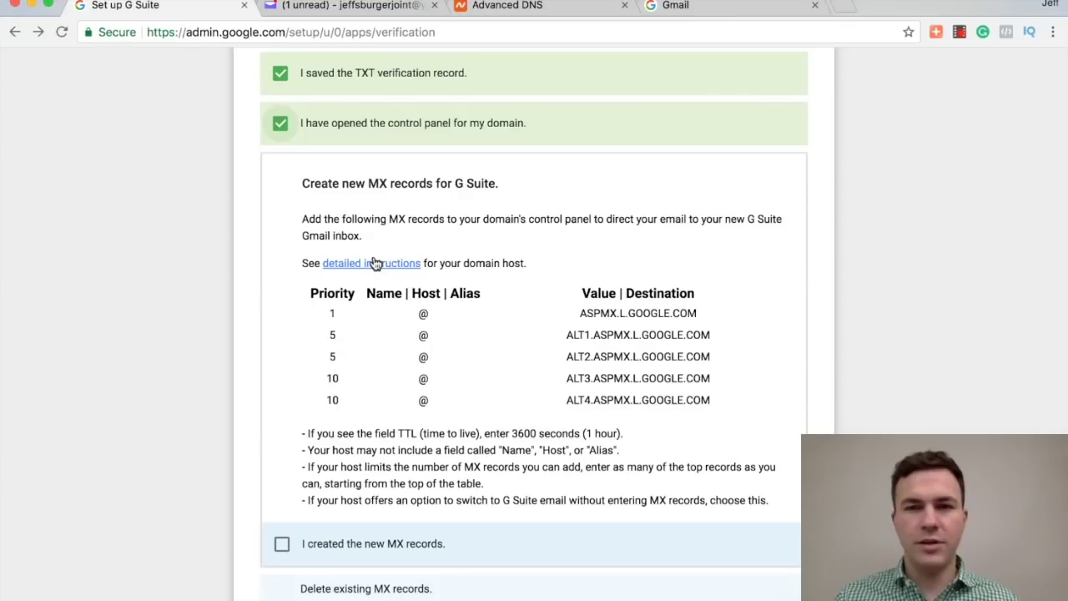
left_click(375, 263, "super")
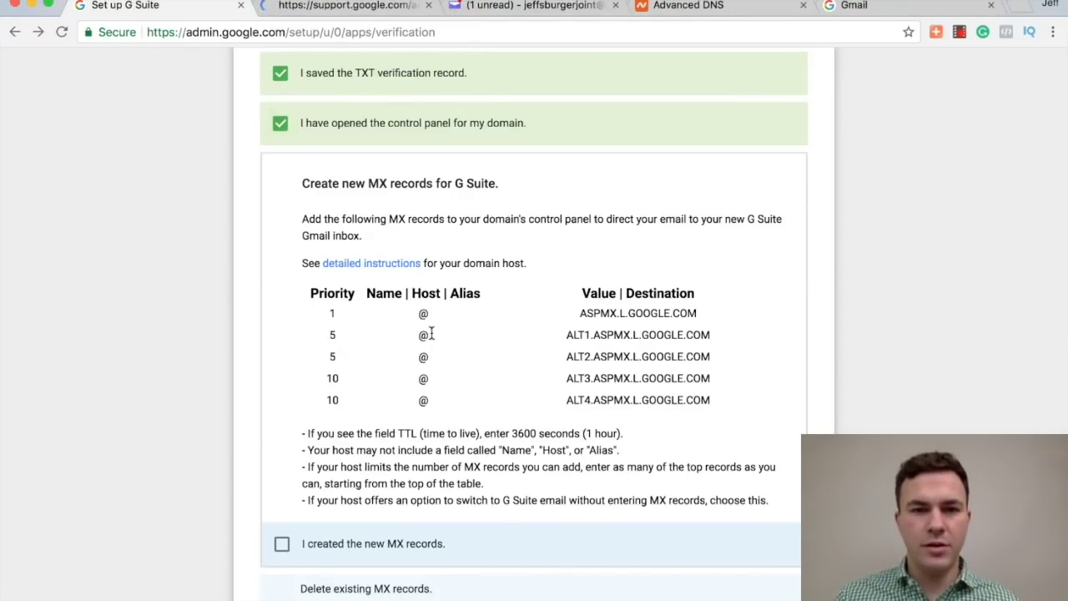
scroll(504, 339, "down", 3)
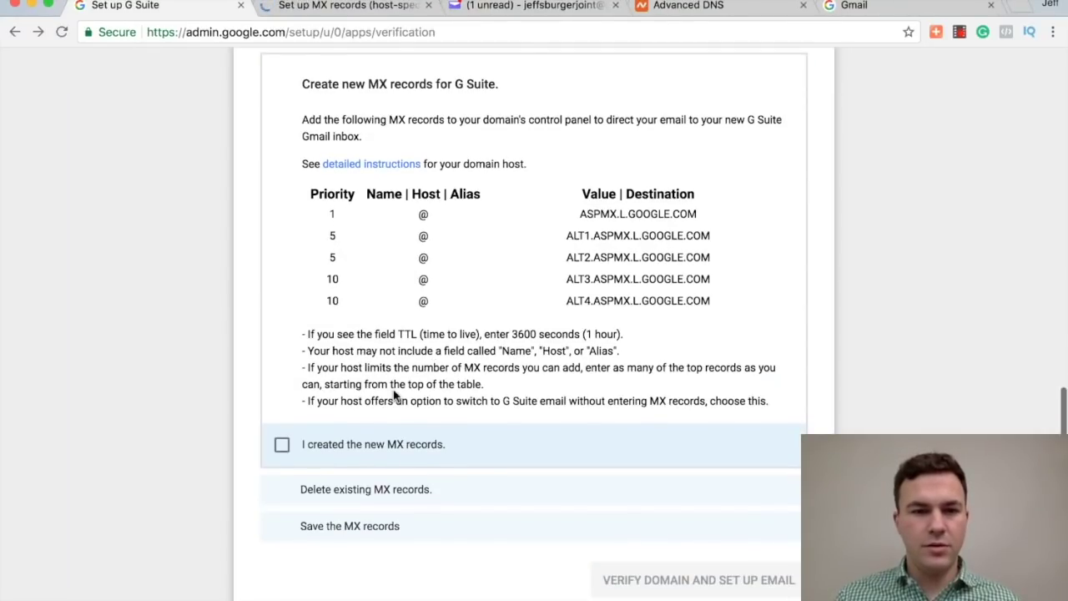
scroll(394, 399, "up", 3)
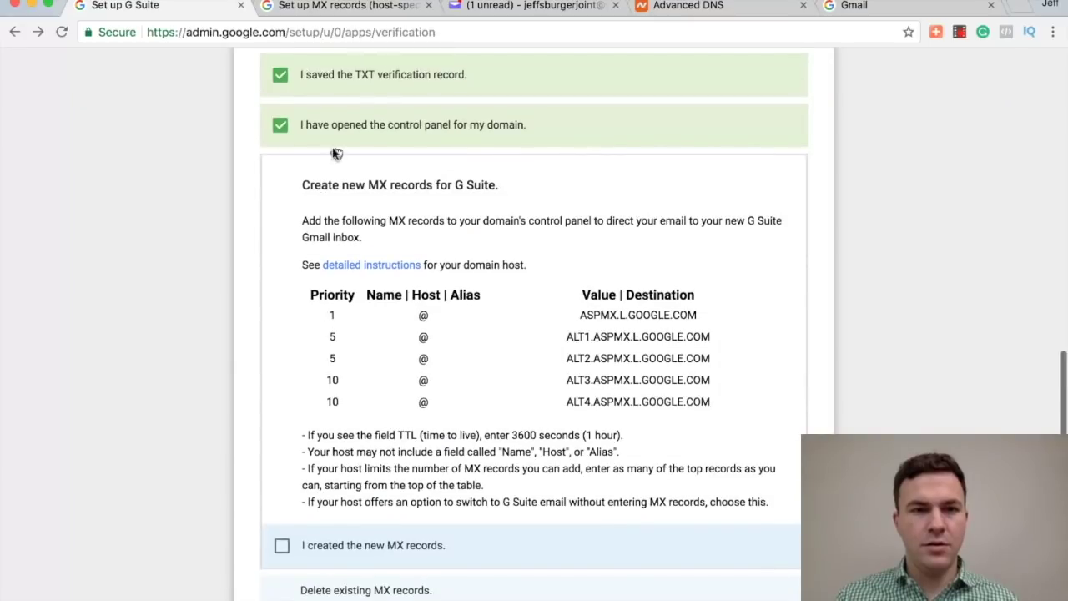
left_click(370, 10)
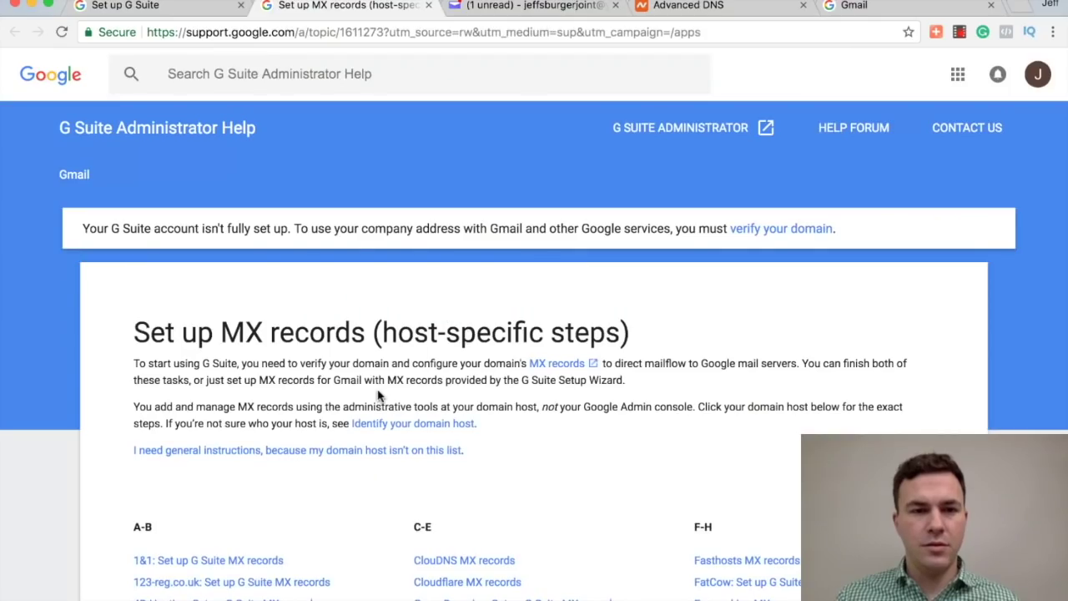
Step: Find 'namechea' on the help page, open the Namecheap MX article and expand step 2
scroll(378, 397, "down", 2)
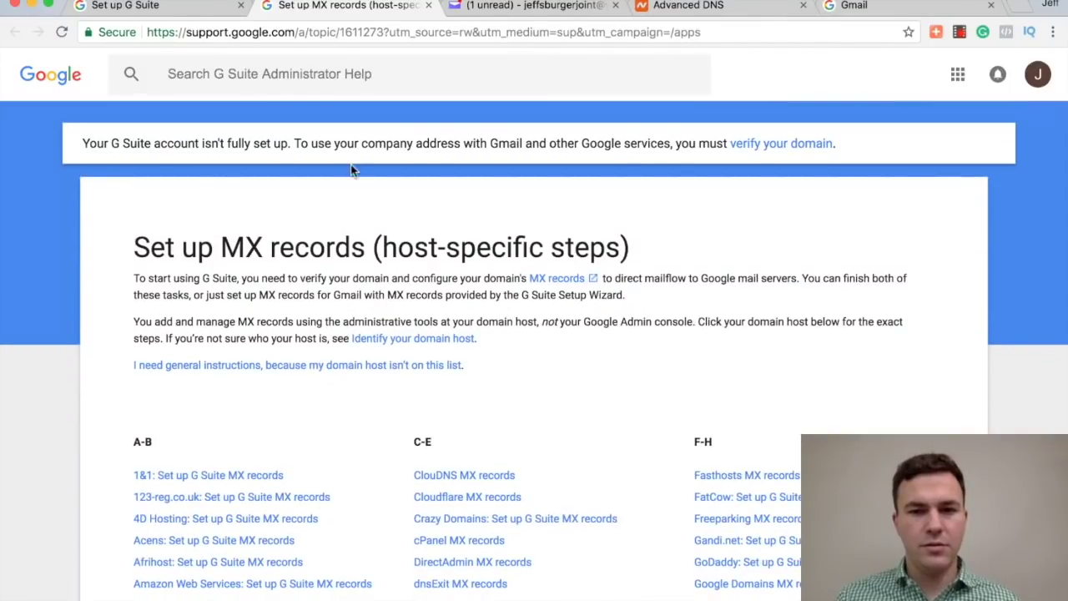
key("ctrl+f")
type("namechea")
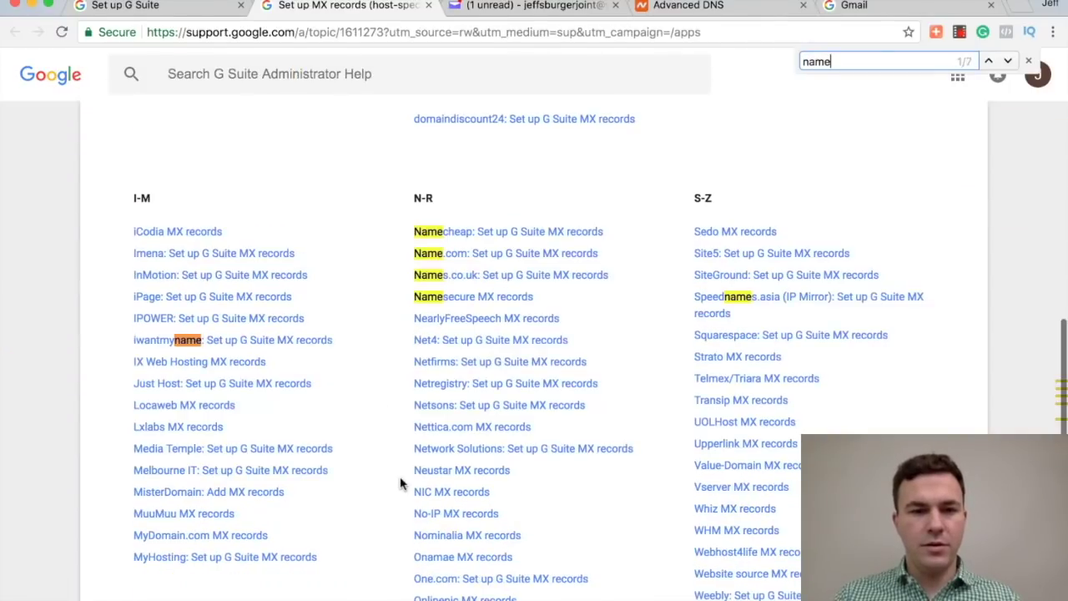
left_click(494, 231)
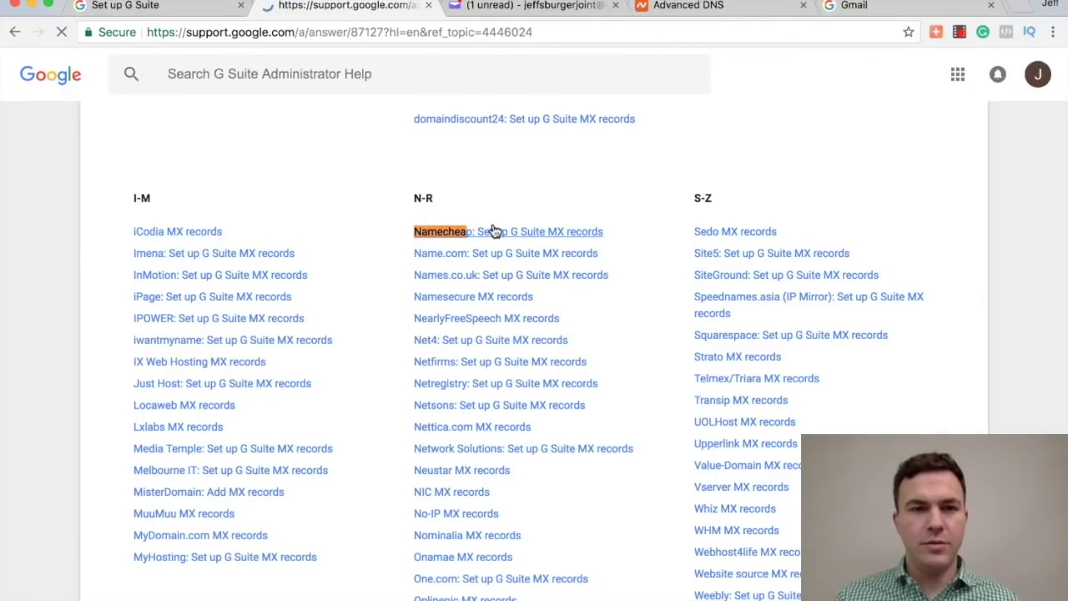
scroll(363, 467, "down", 5)
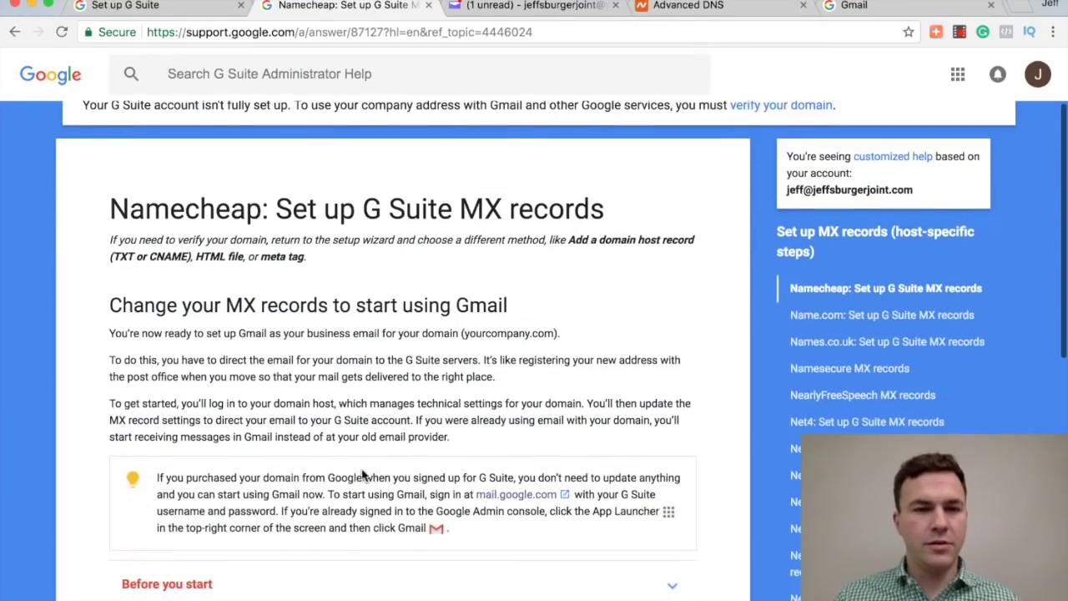
scroll(353, 518, "down", 4)
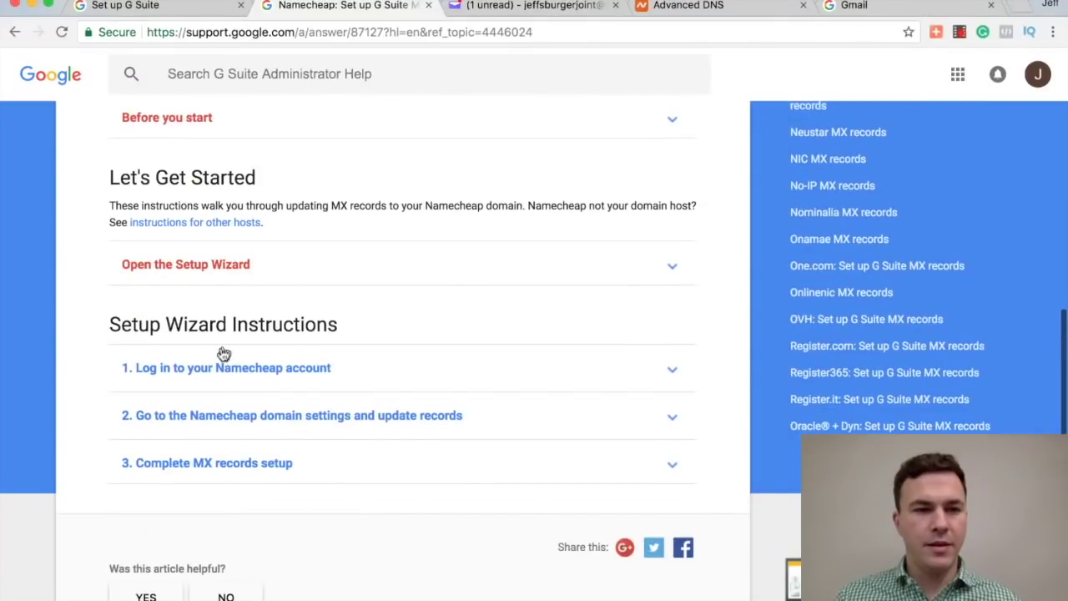
left_click(264, 423)
scroll(265, 443, "down", 2)
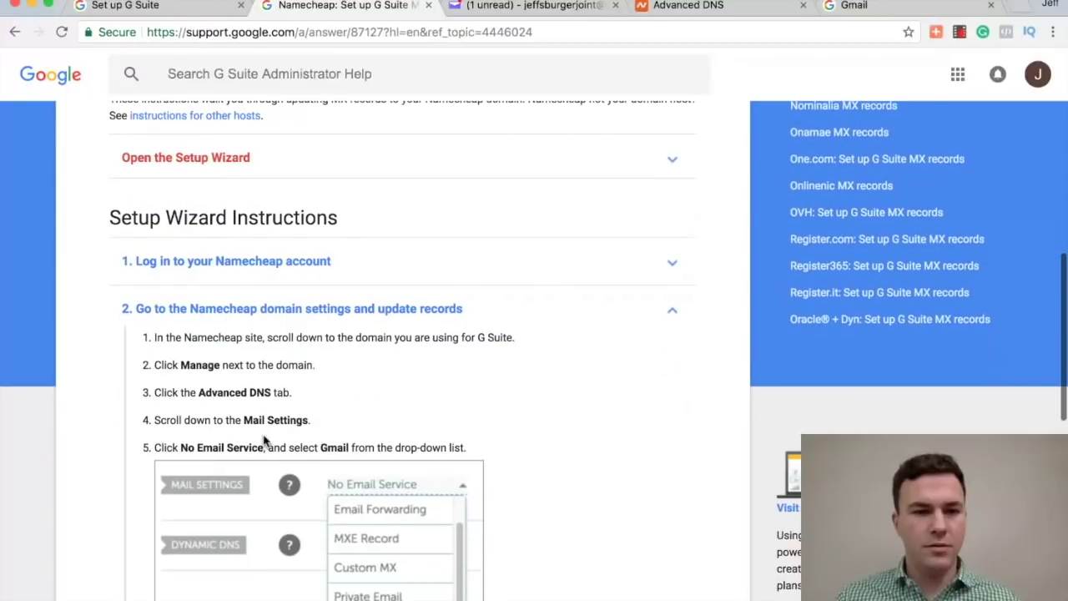
scroll(278, 505, "down", 1)
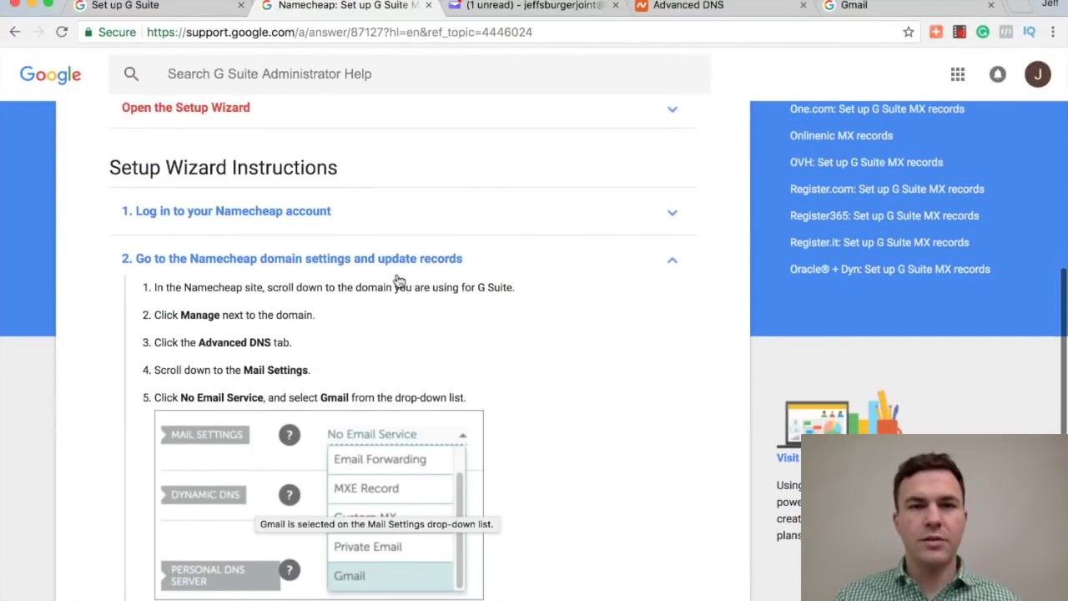
left_click(689, 7)
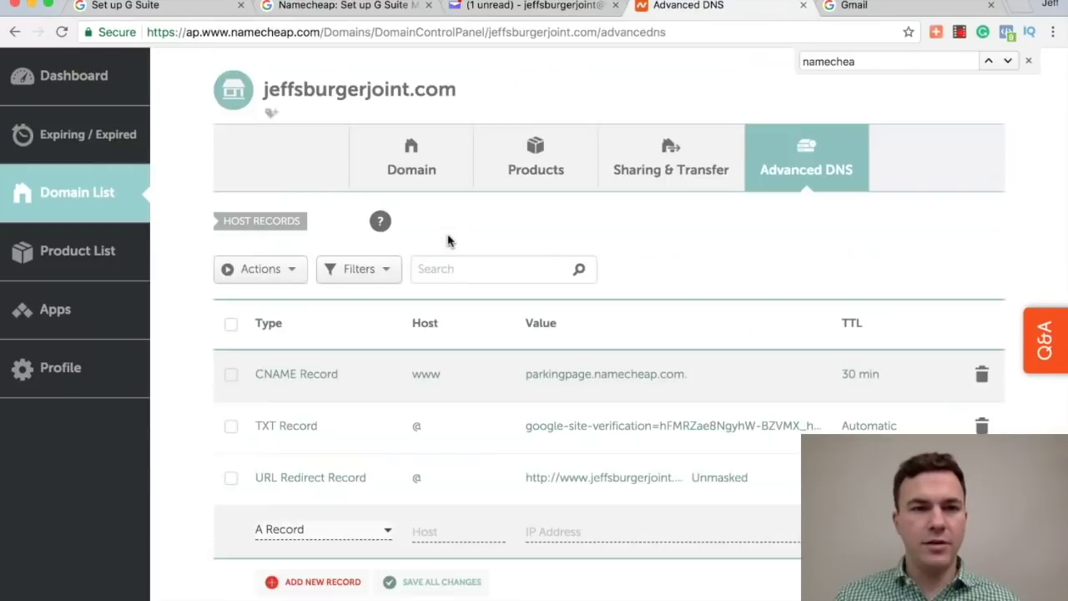
Step: Look over the Mail Settings options, leaving Email Forwarding for now
scroll(447, 242, "up", 2)
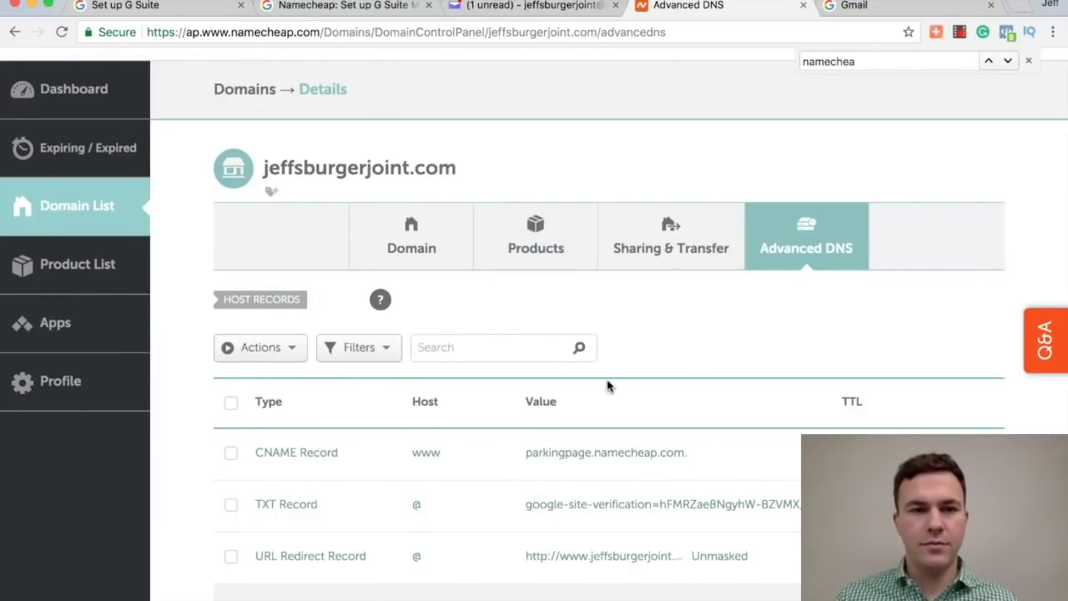
scroll(421, 461, "down", 3)
scroll(421, 460, "down", 5)
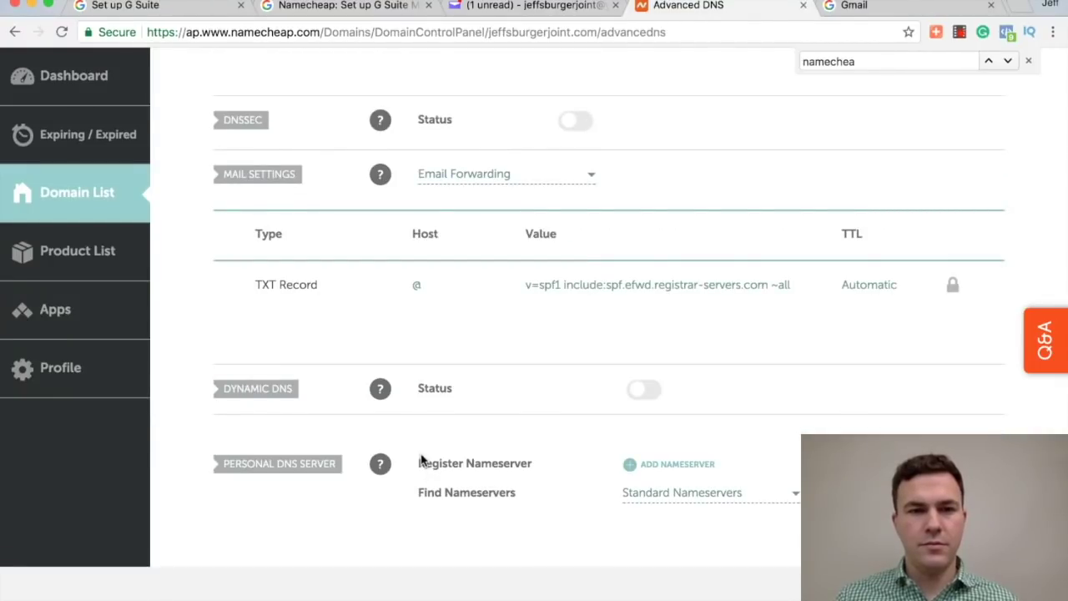
mouse_move(383, 174)
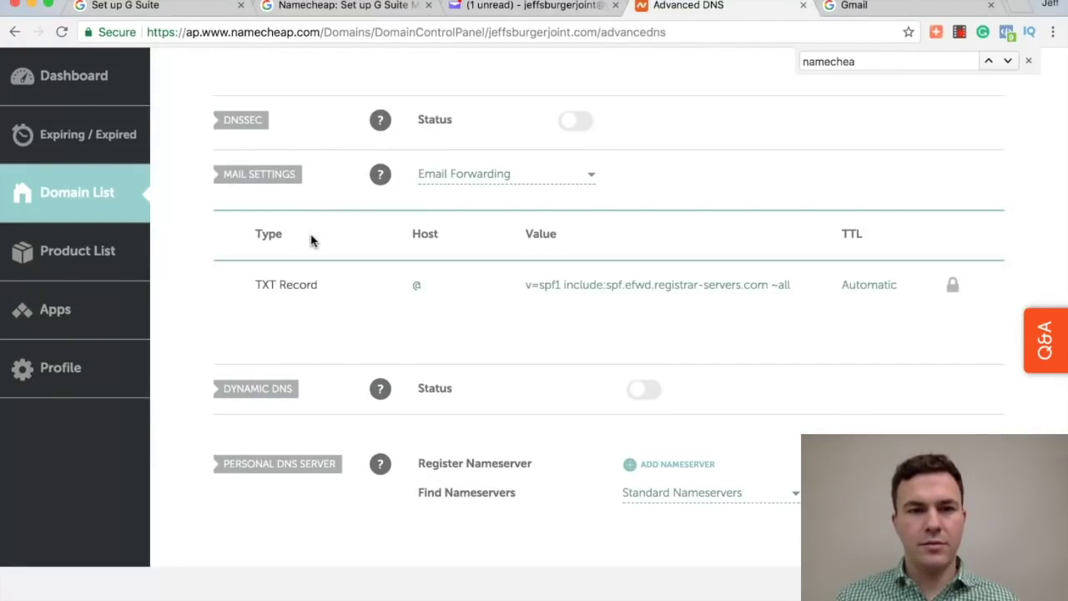
left_click(494, 182)
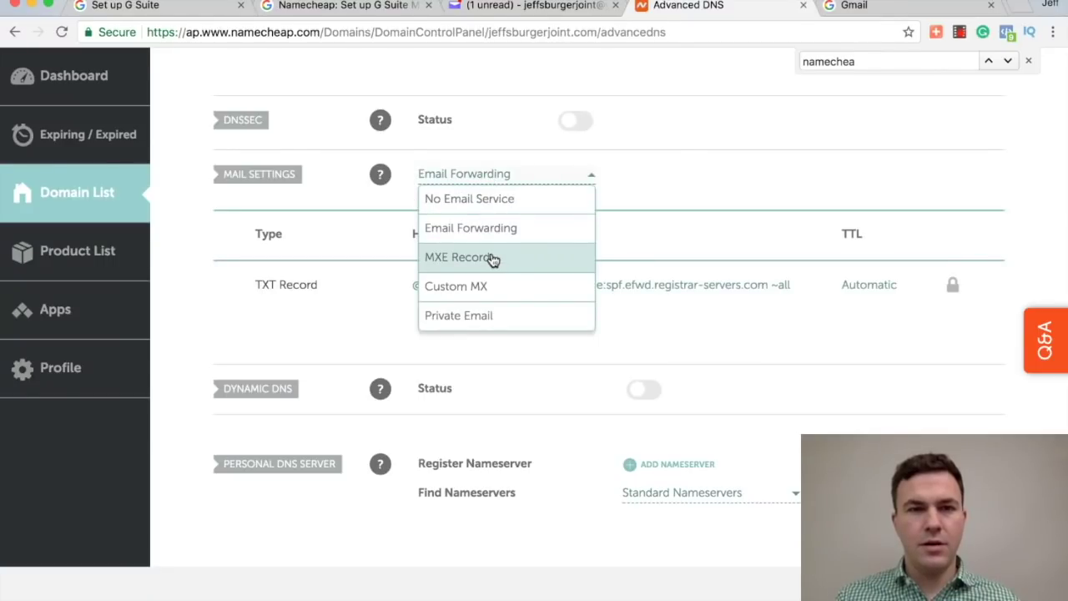
left_click(188, 208)
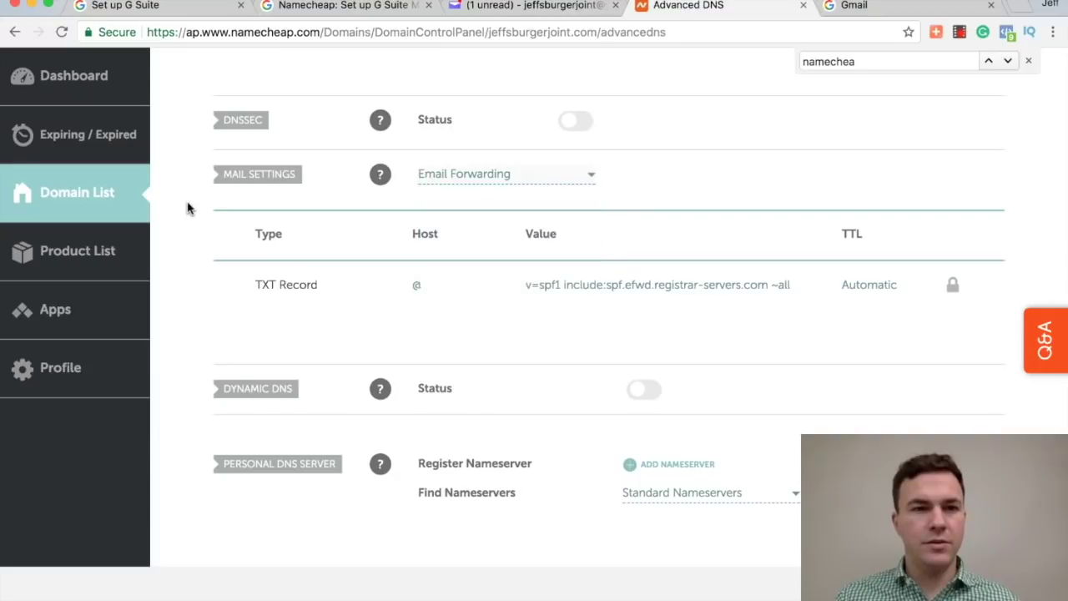
Step: Change Namecheap's Mail Settings from Email Forwarding to Custom MX
scroll(188, 208, "up", 5)
scroll(187, 208, "up", 2)
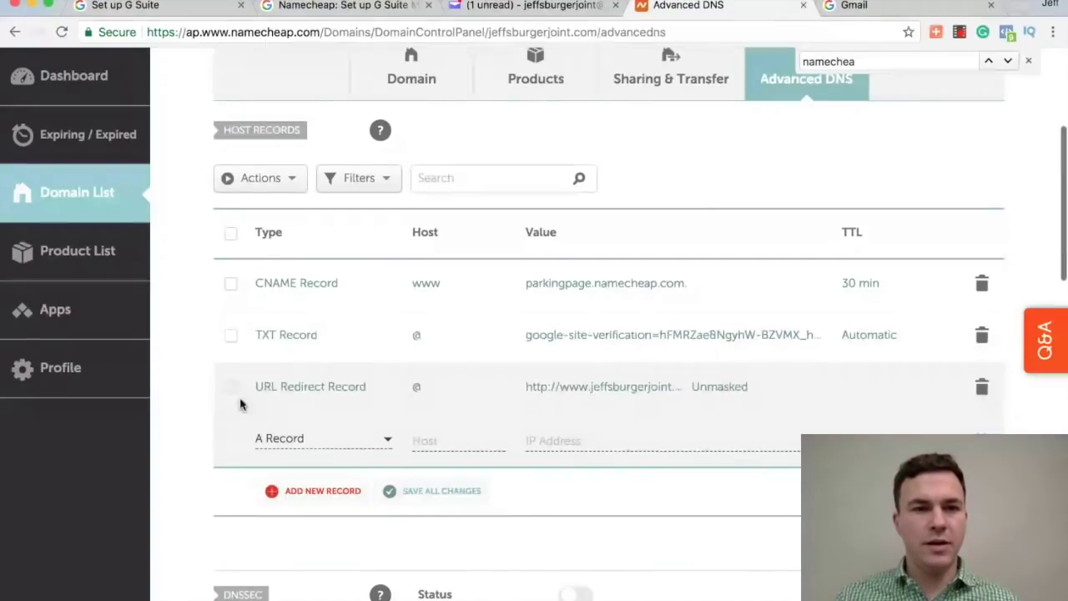
scroll(225, 475, "down", 2)
scroll(217, 501, "down", 2)
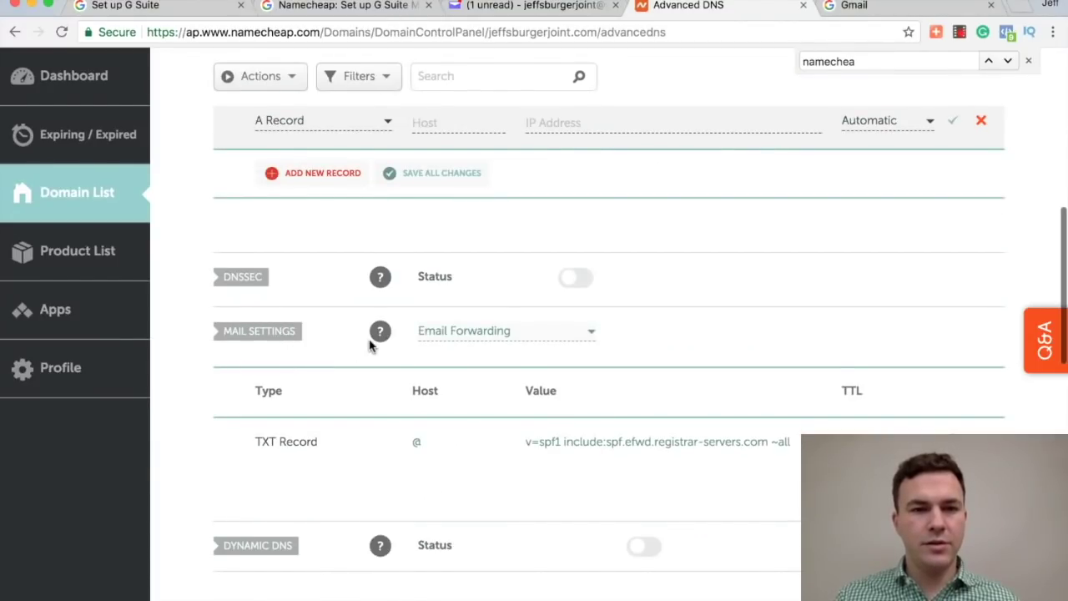
mouse_move(379, 331)
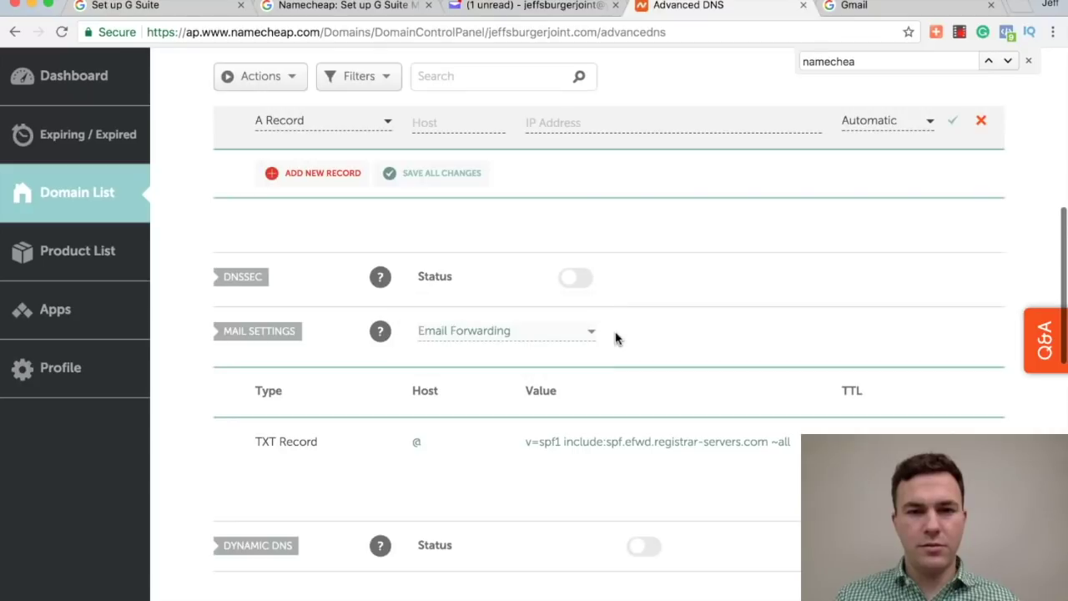
left_click(584, 332)
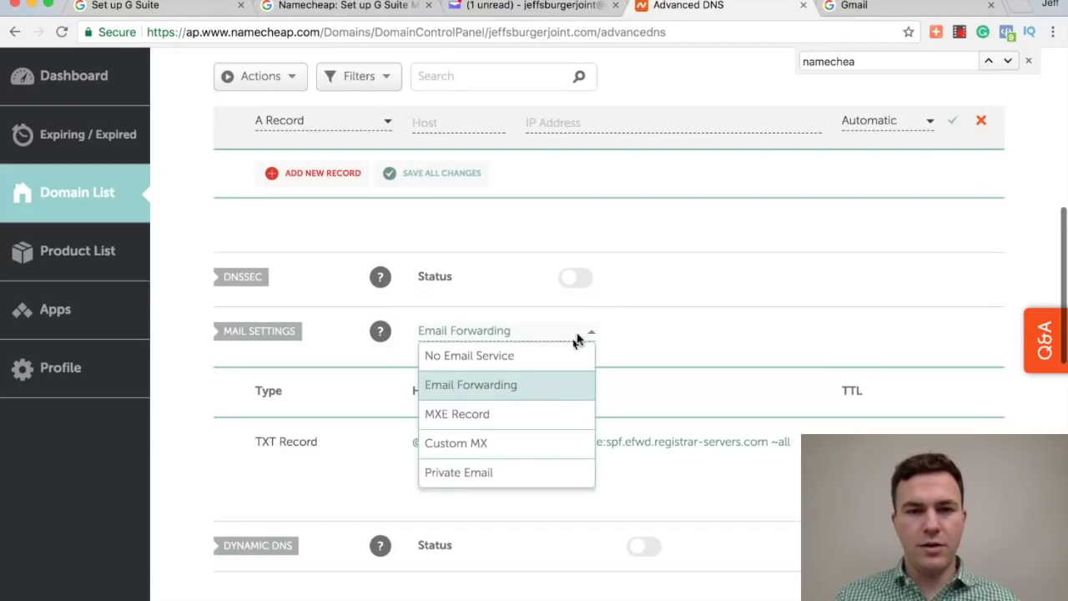
left_click(495, 447)
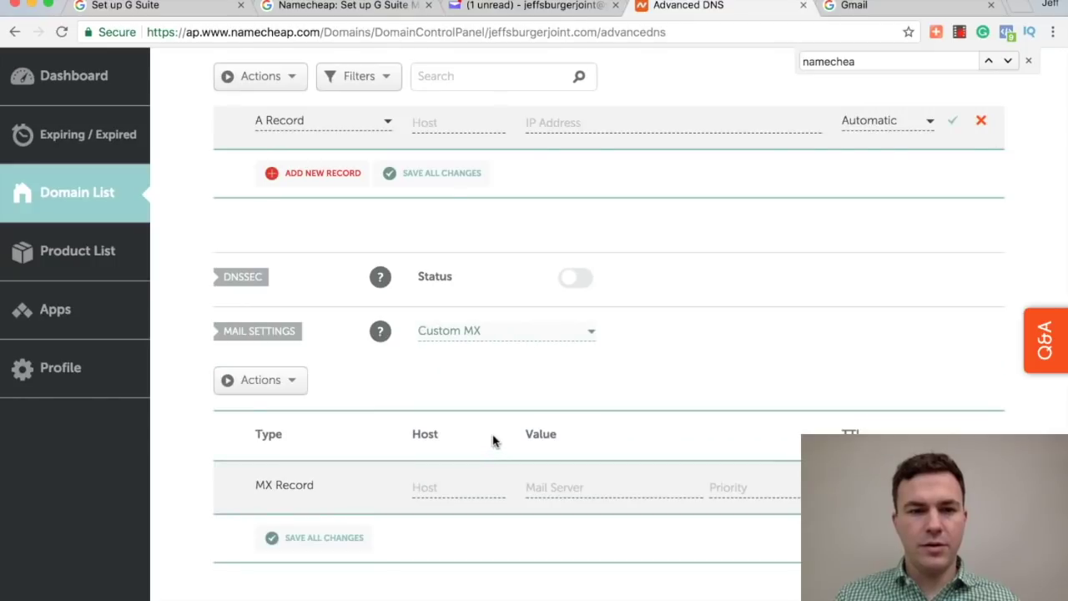
left_click(175, 8)
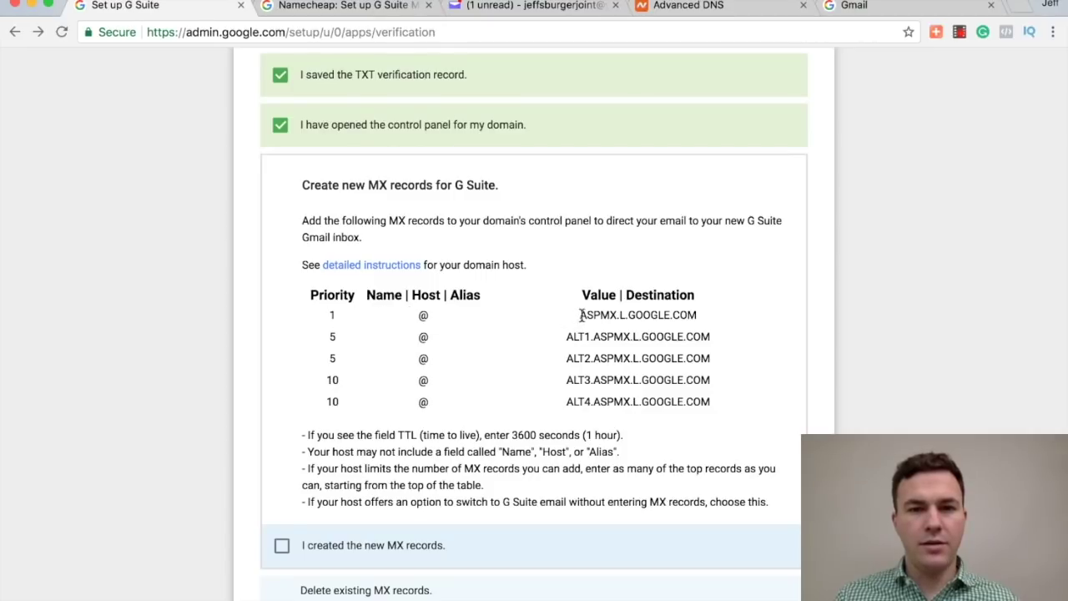
Step: Add and save the ASPMX.L.GOOGLE.COM MX record with priority 1
left_click_drag(580, 314, 696, 315)
key("super+c")
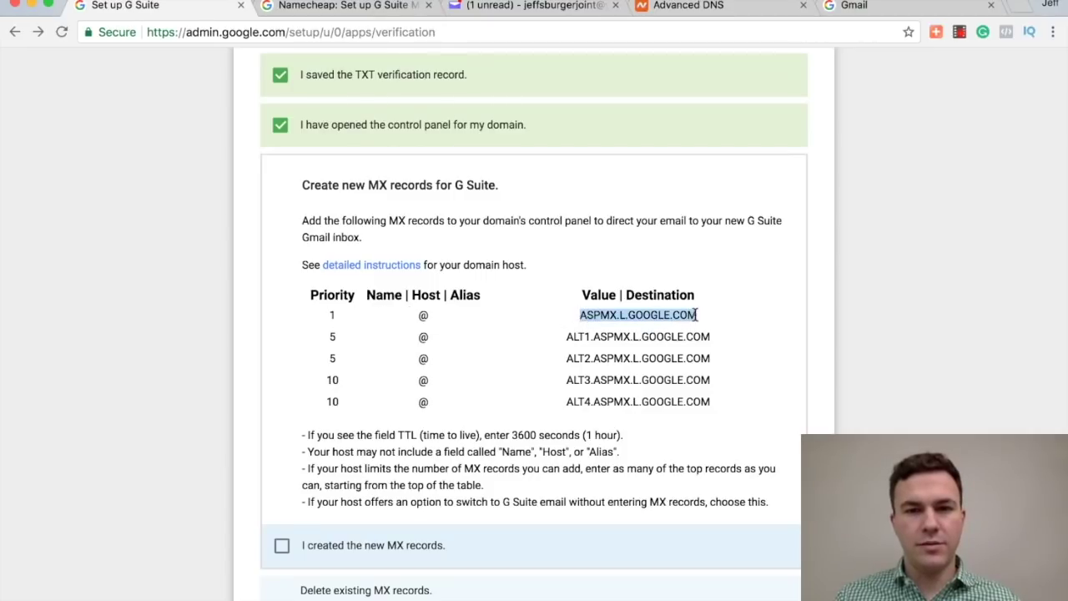
left_click(705, 5)
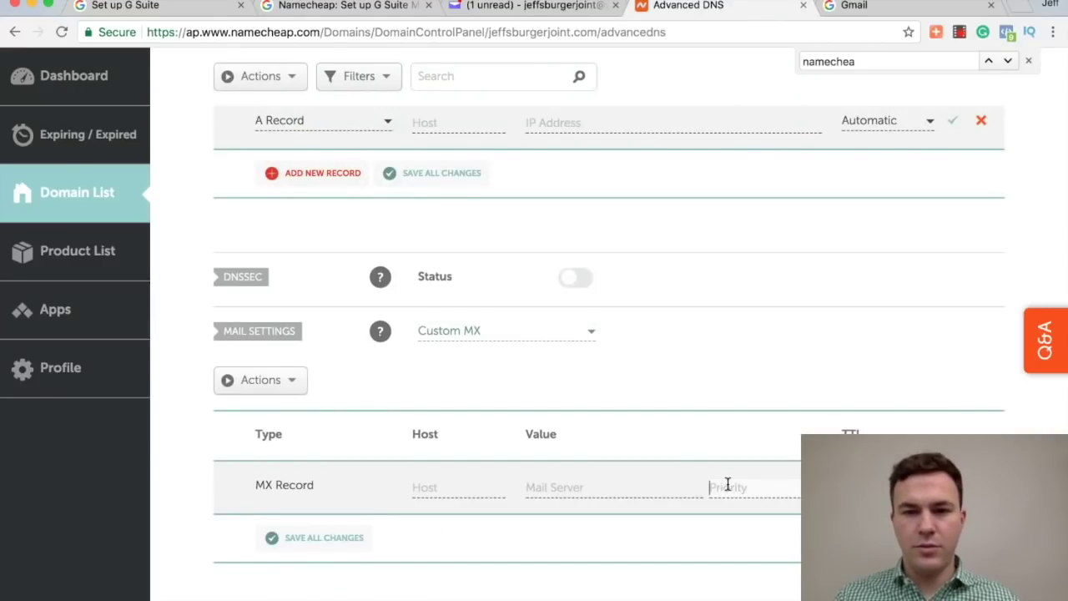
type("1")
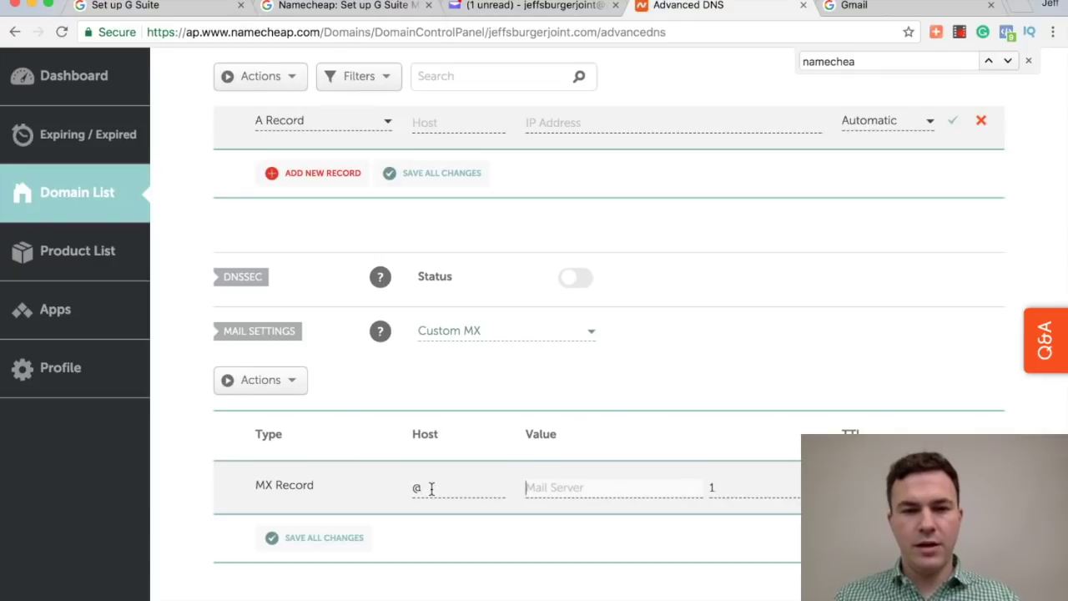
key("super+v")
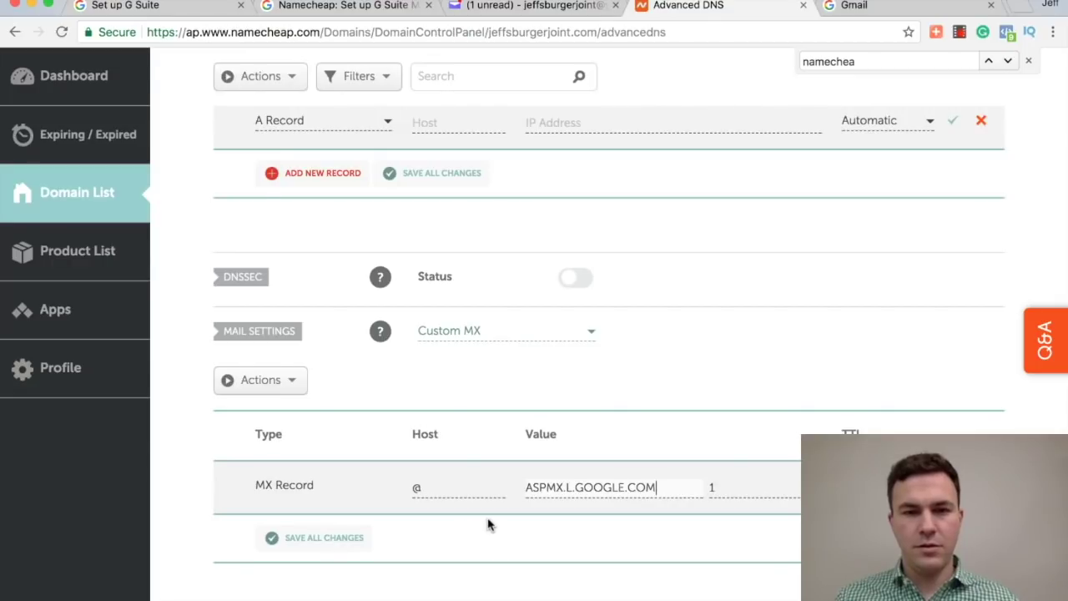
scroll(490, 520, "down", 2)
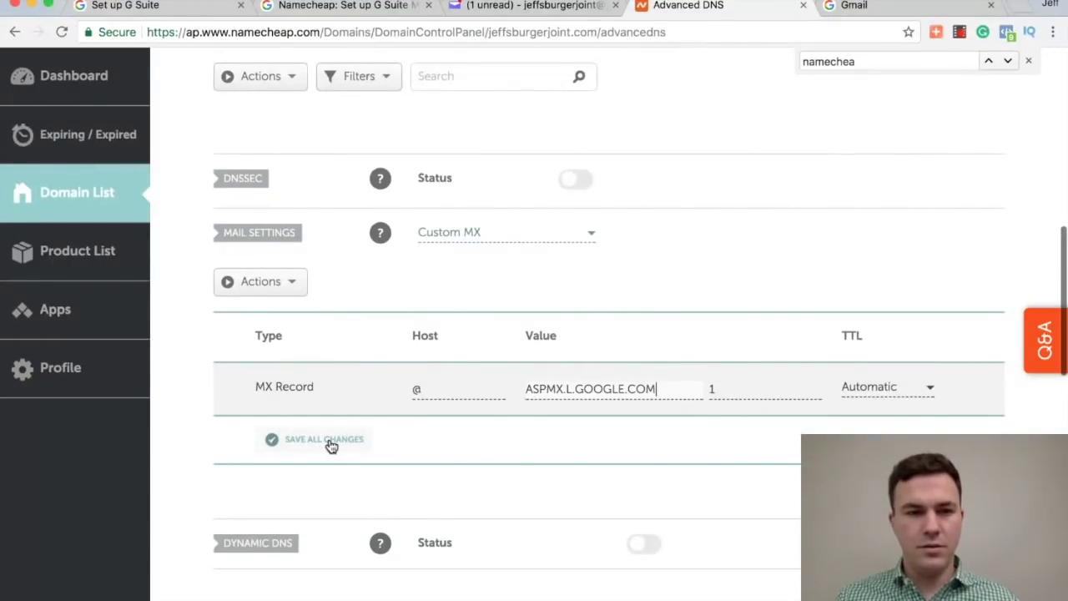
left_click(331, 445)
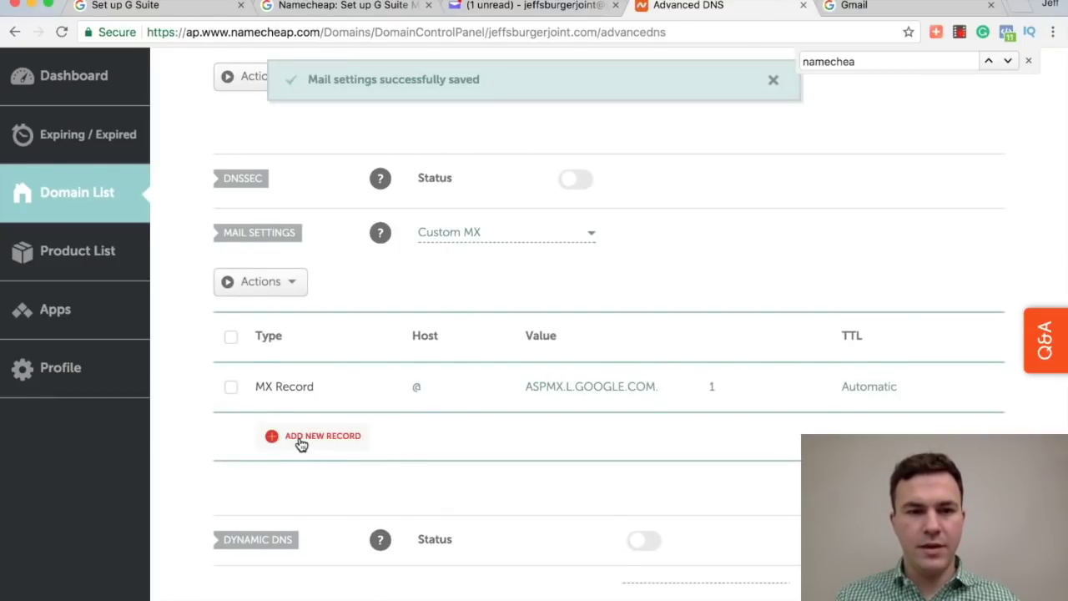
Step: Add and save the ALT1.ASPMX.L.GOOGLE.COM MX record with priority 5
left_click(300, 443)
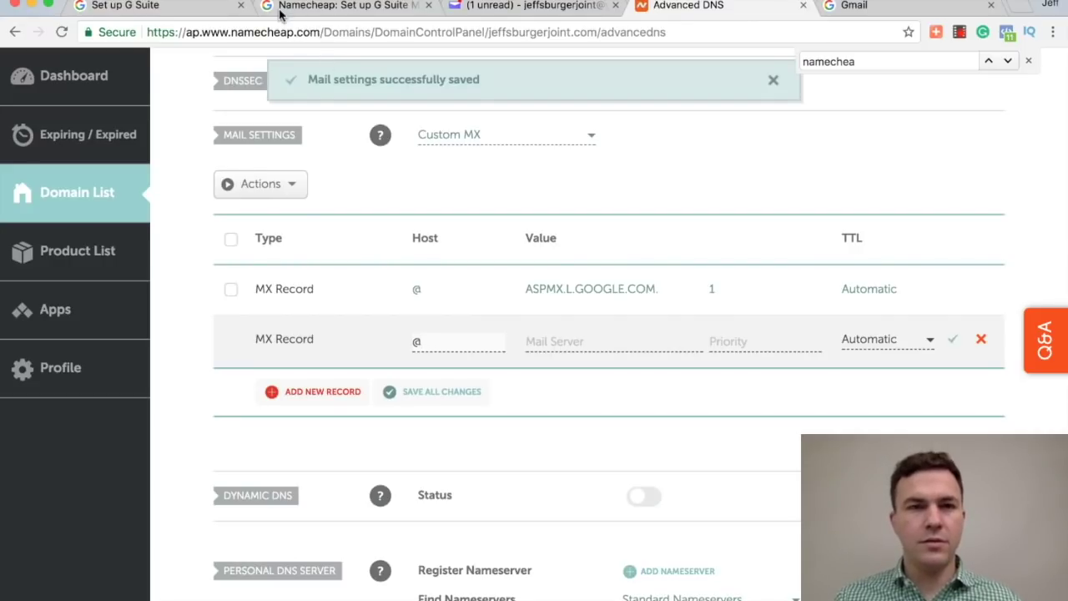
left_click(166, 7)
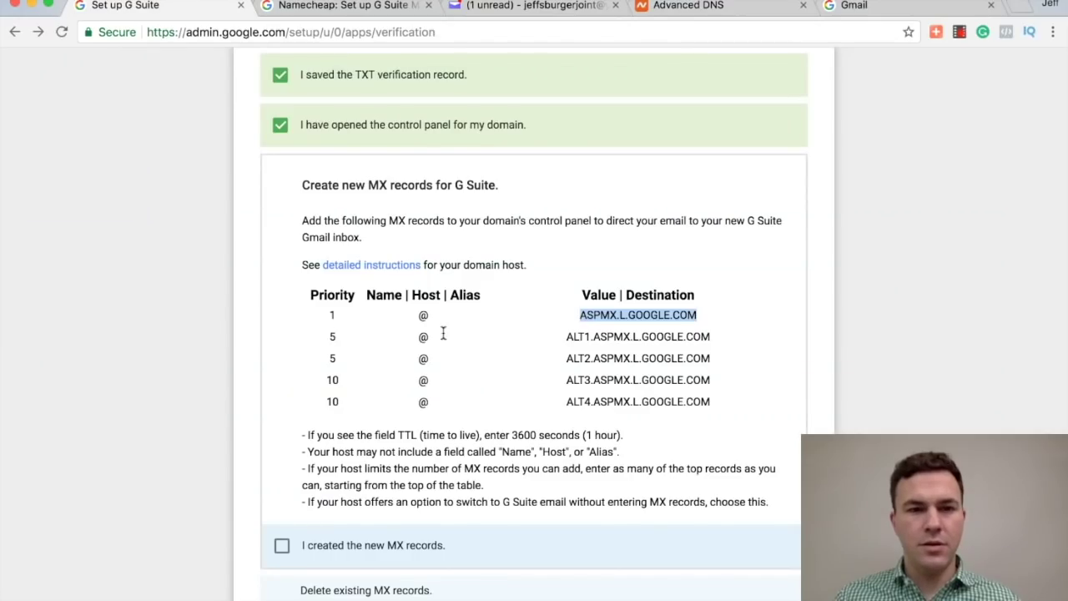
left_click_drag(565, 336, 692, 336)
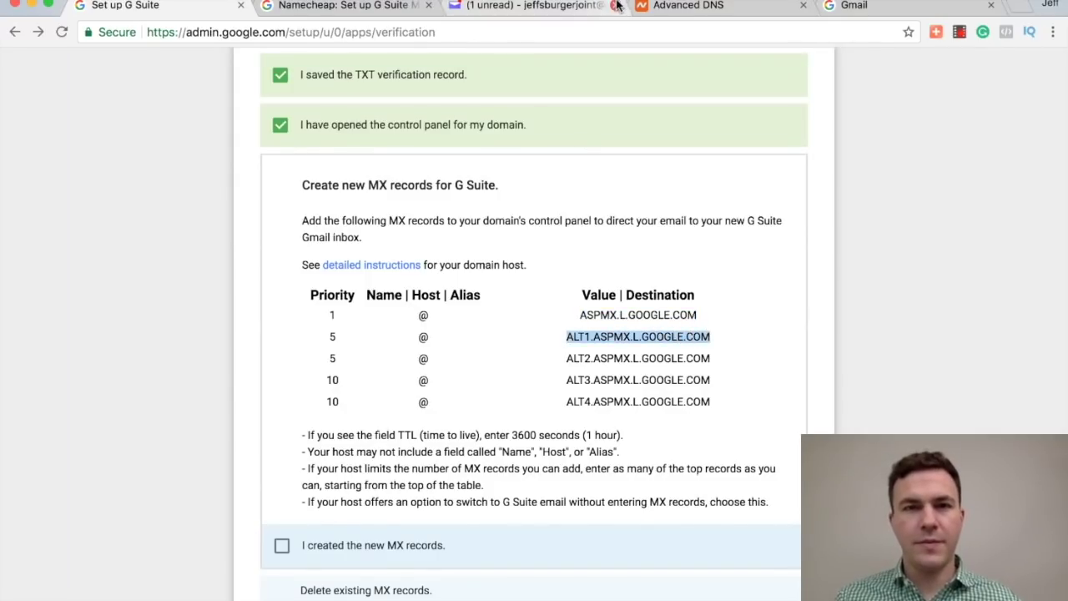
left_click(665, 8)
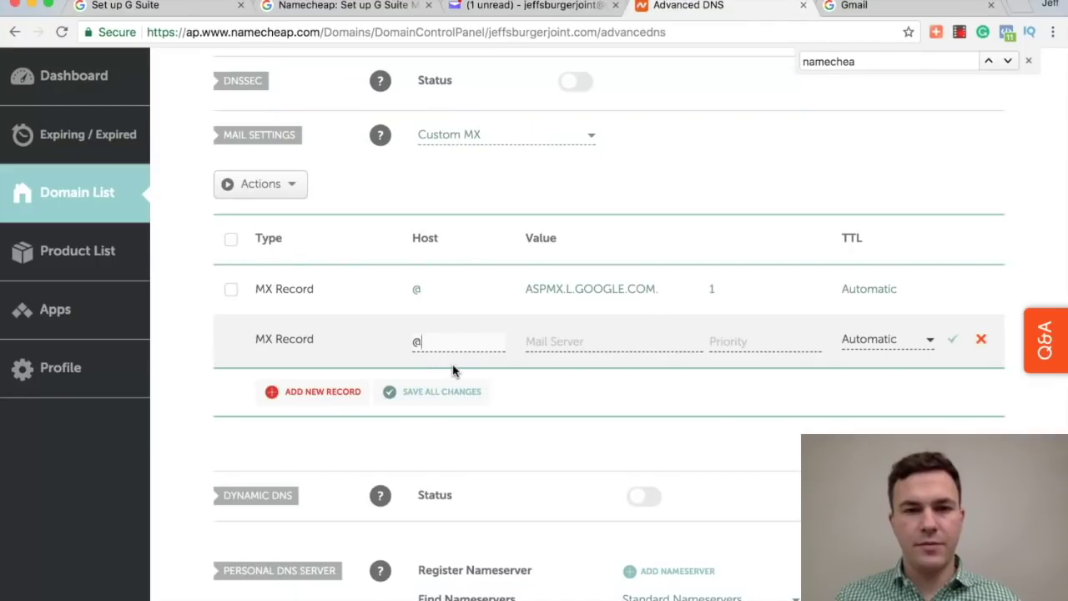
type("ALT1.ASPMX.L.GOOGLE.COM")
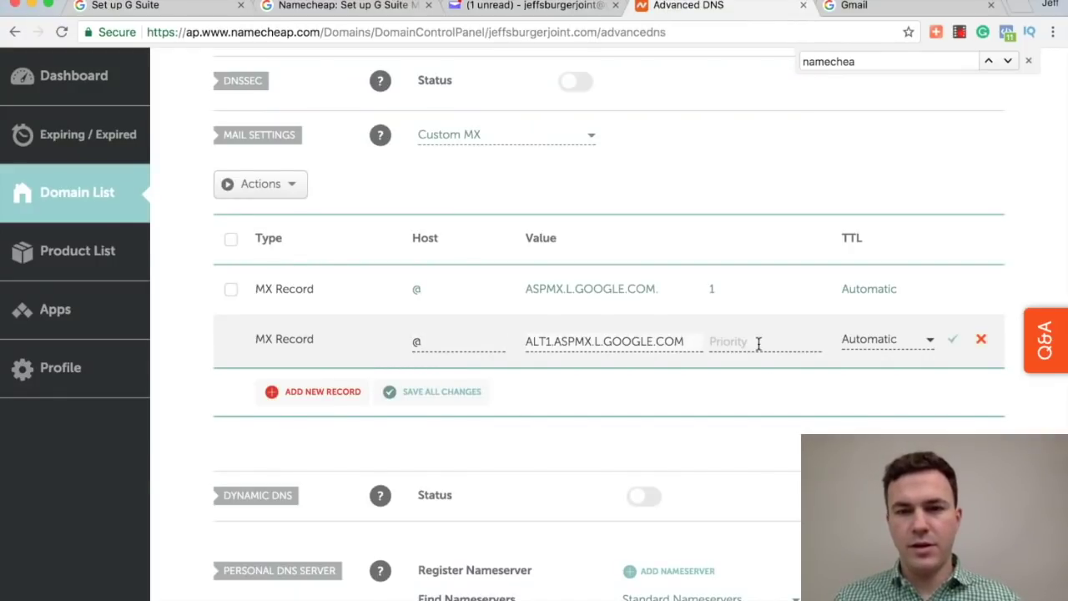
type("5")
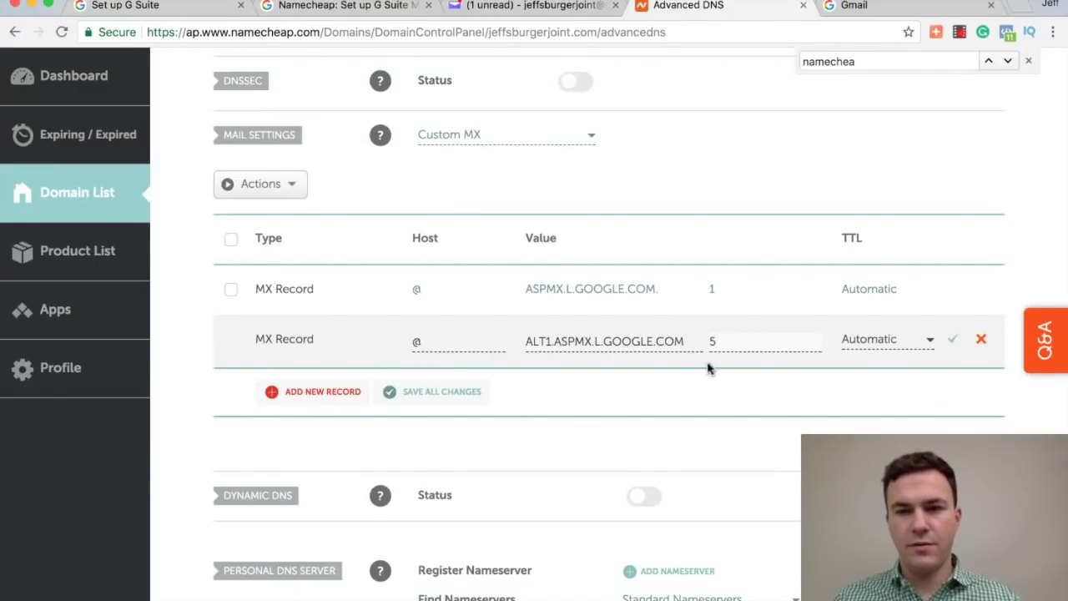
left_click(953, 339)
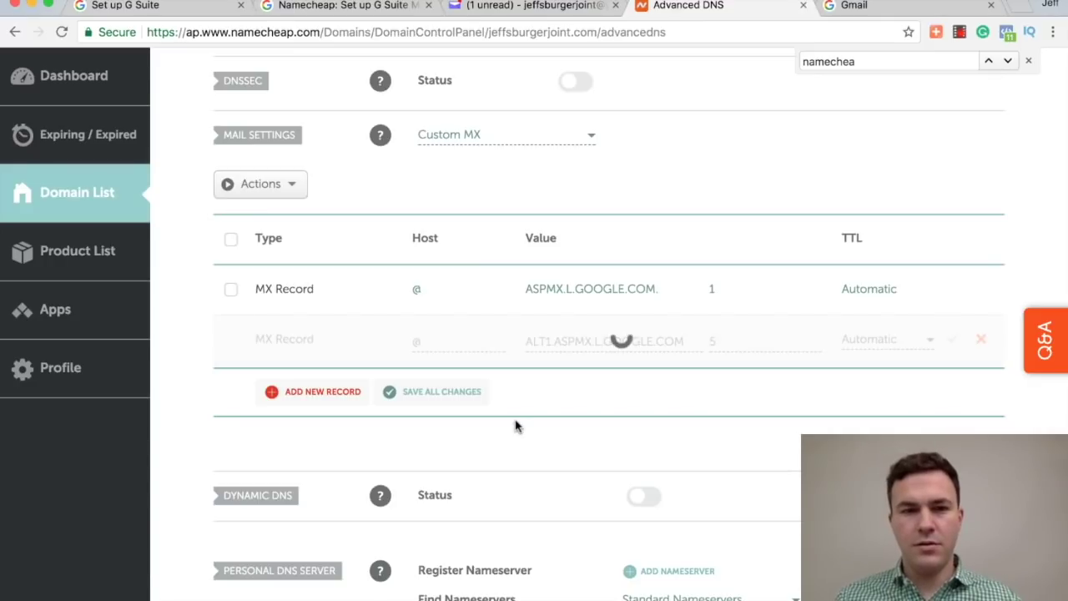
Step: Add an MX record for host @ pointing to ALT2.ASPMX.L.GOOGLE.COM with priority 5
left_click(311, 389)
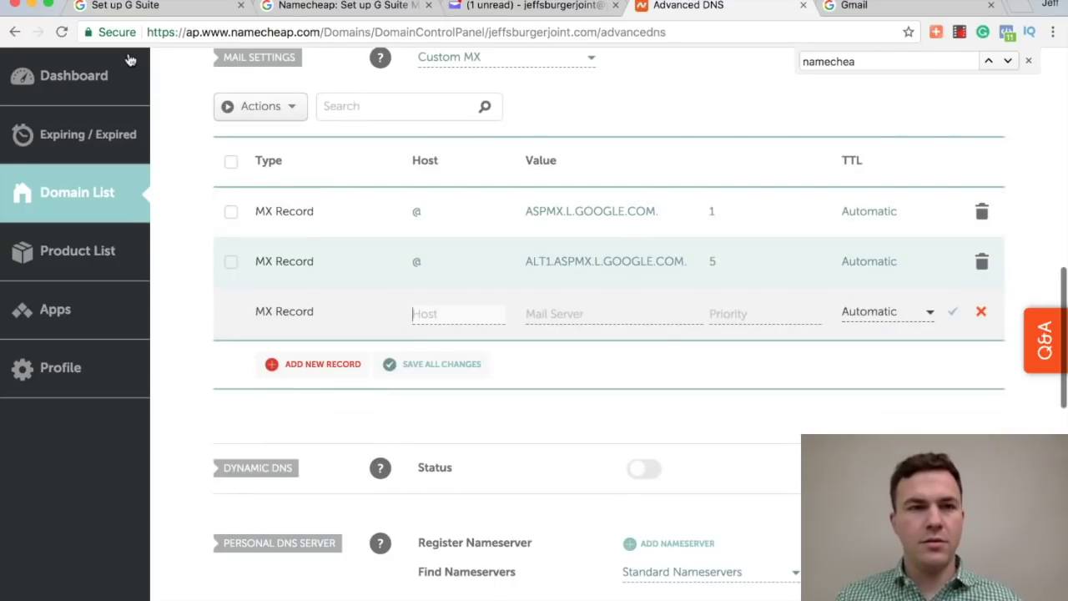
left_click(146, 9)
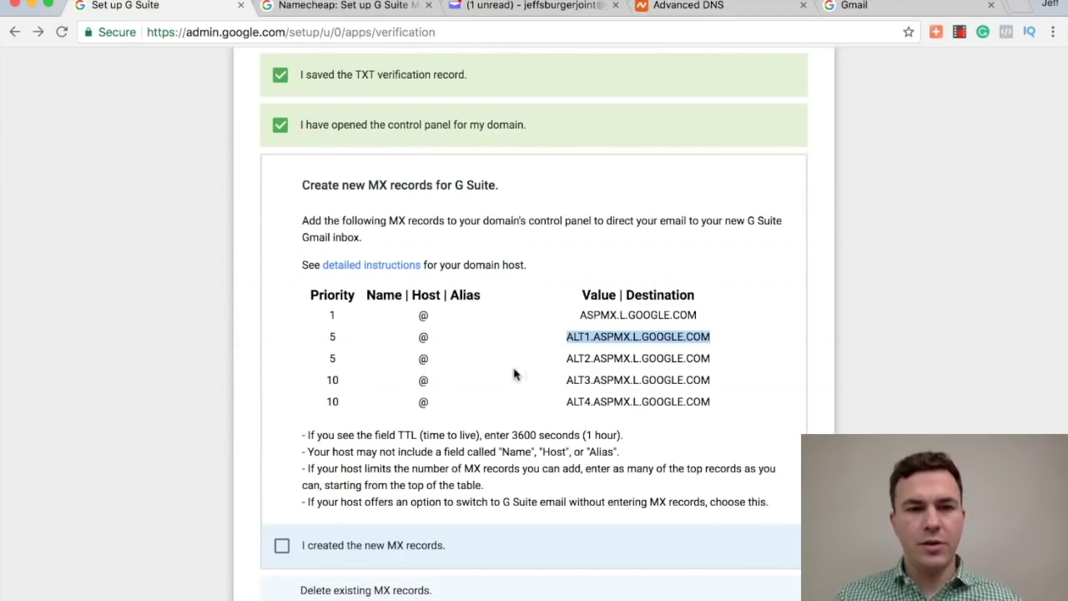
left_click_drag(566, 358, 733, 360)
key("super+c")
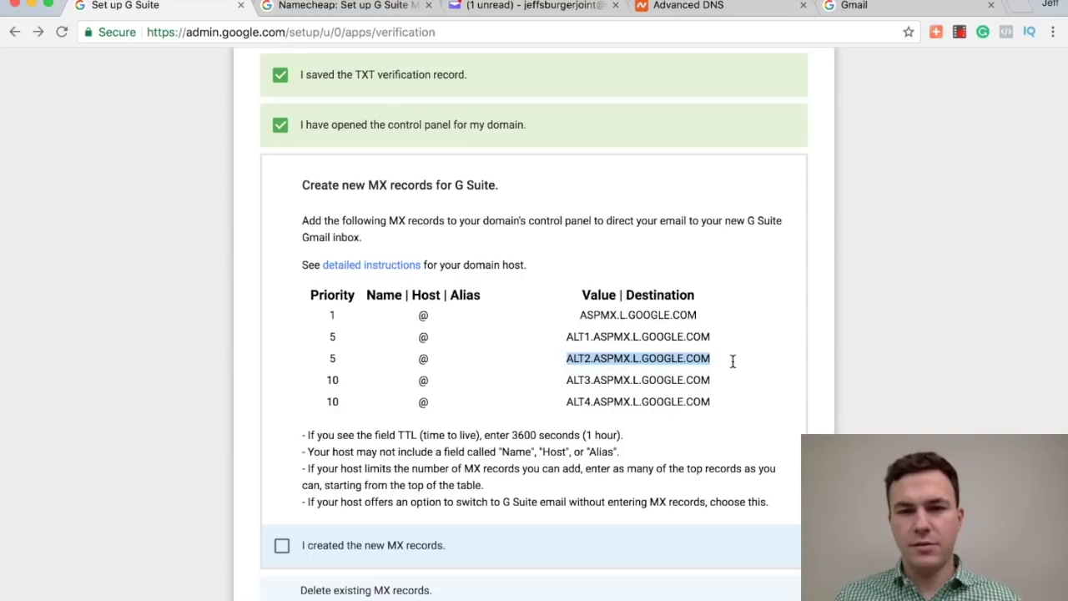
left_click(682, 7)
type("@")
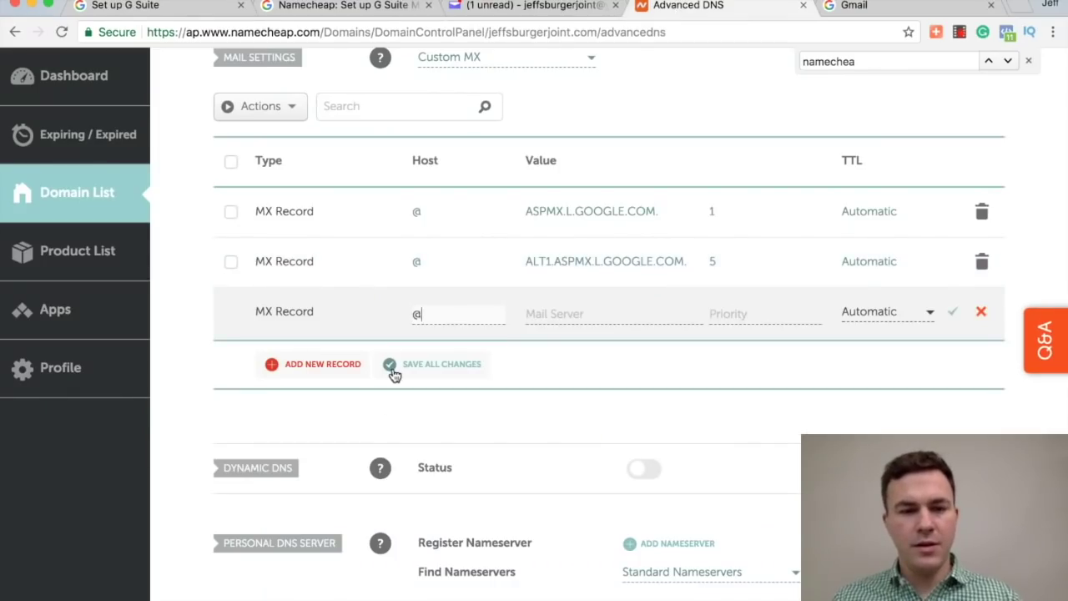
key("super+v")
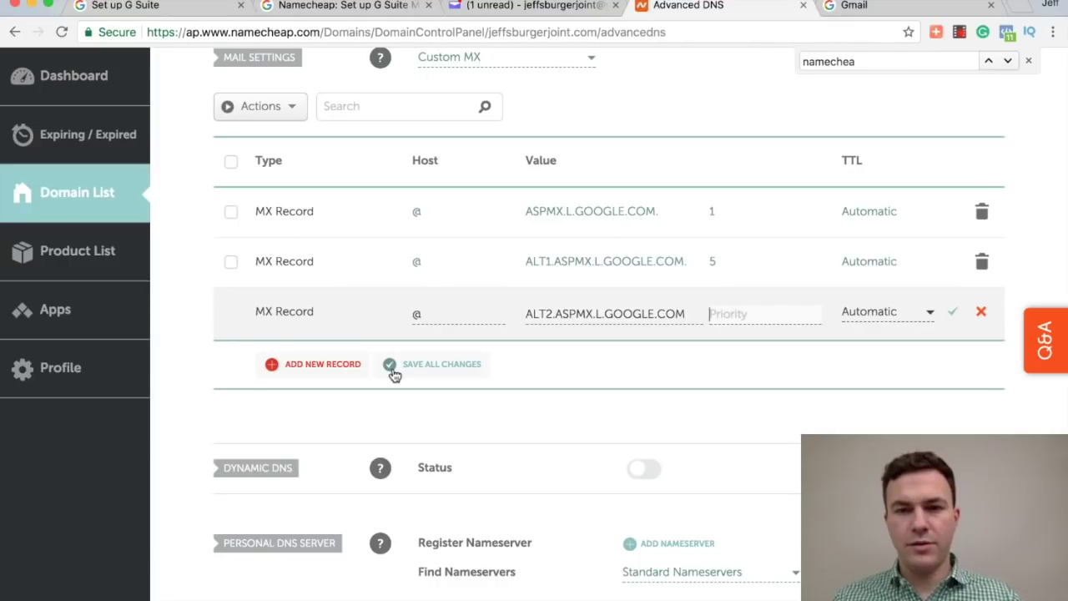
type("5")
left_click(665, 350)
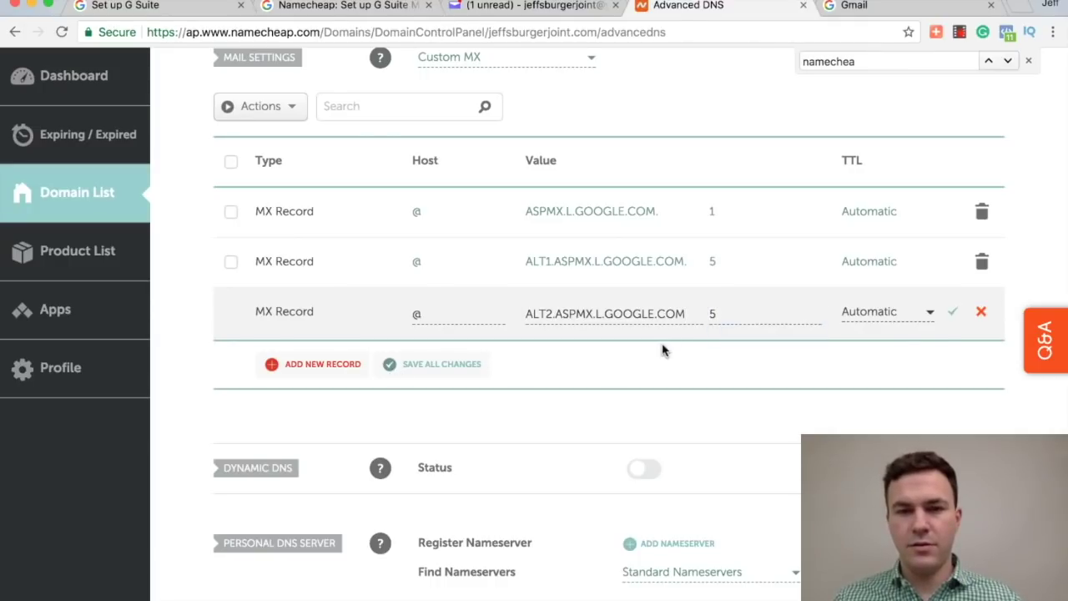
Step: Add an MX record pointing to ALT3.ASPMX.L.GOOGLE.COM with priority 10
left_click(322, 364)
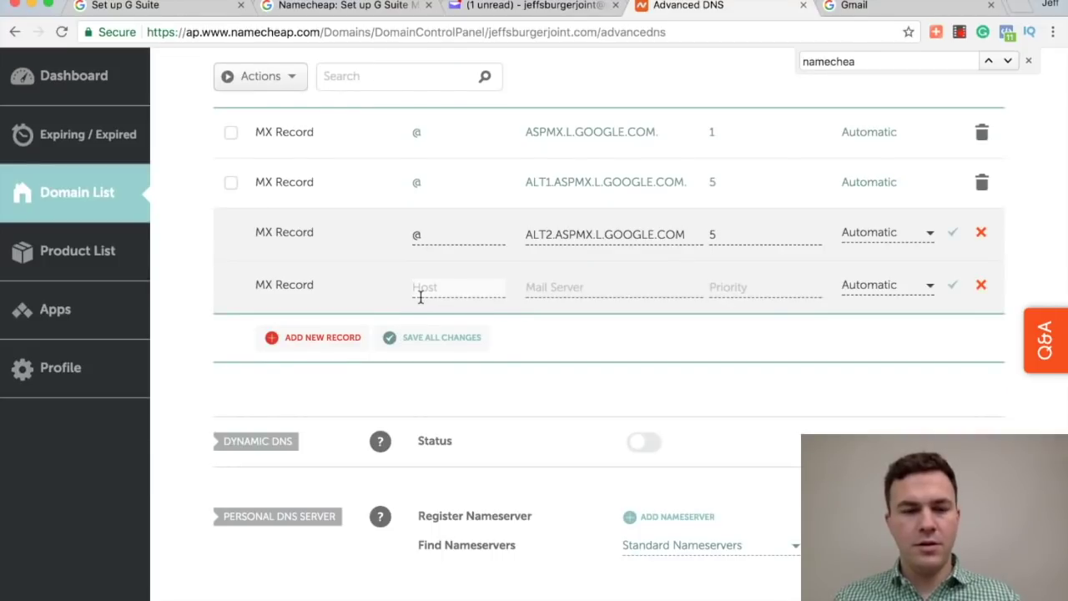
left_click(134, 6)
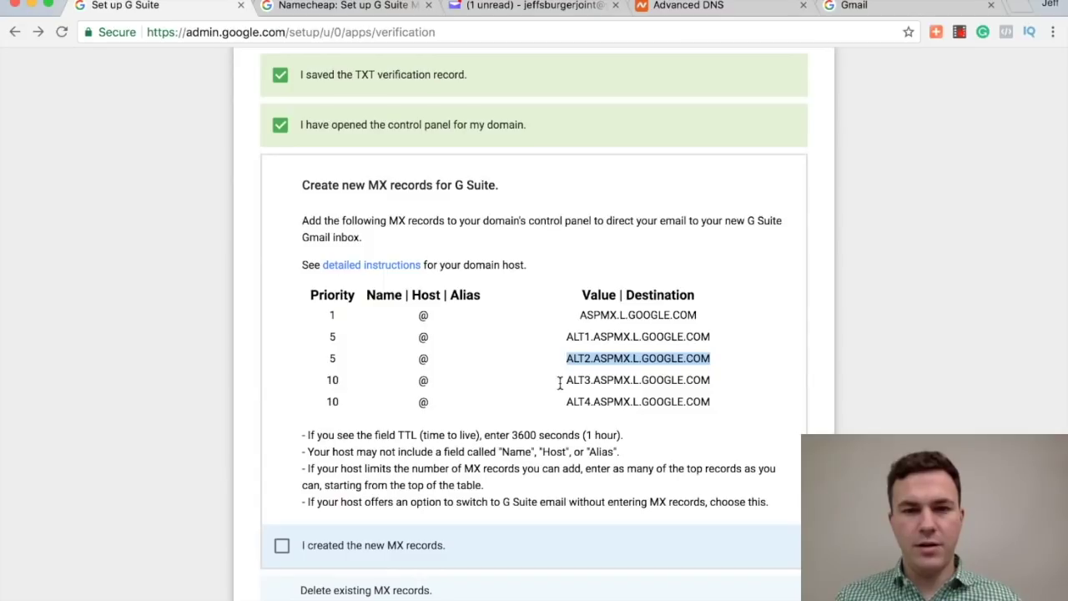
left_click_drag(559, 383, 702, 384)
key("super+c")
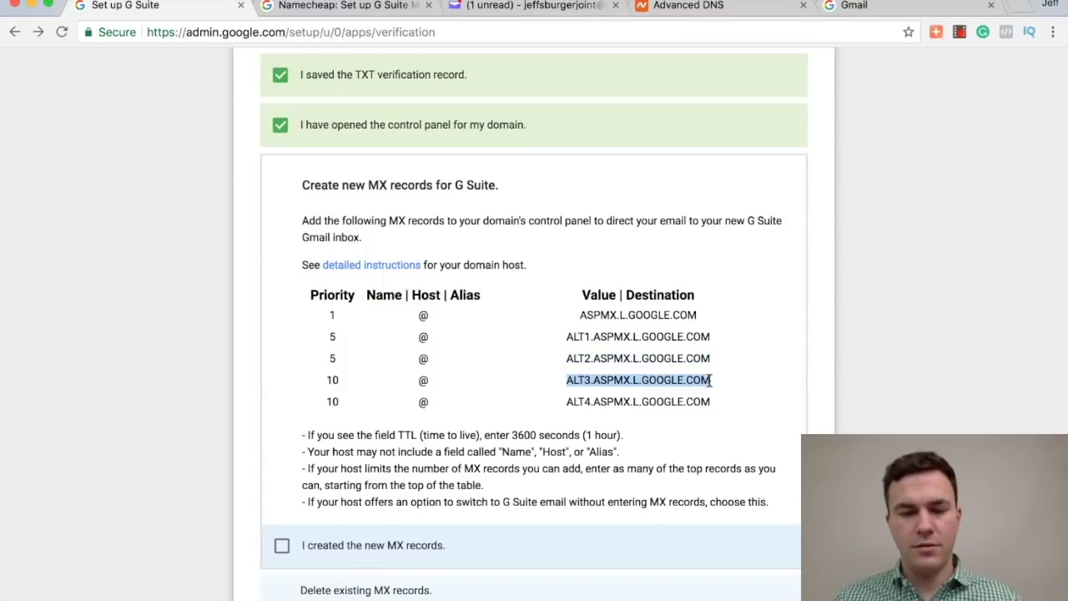
left_click(677, 6)
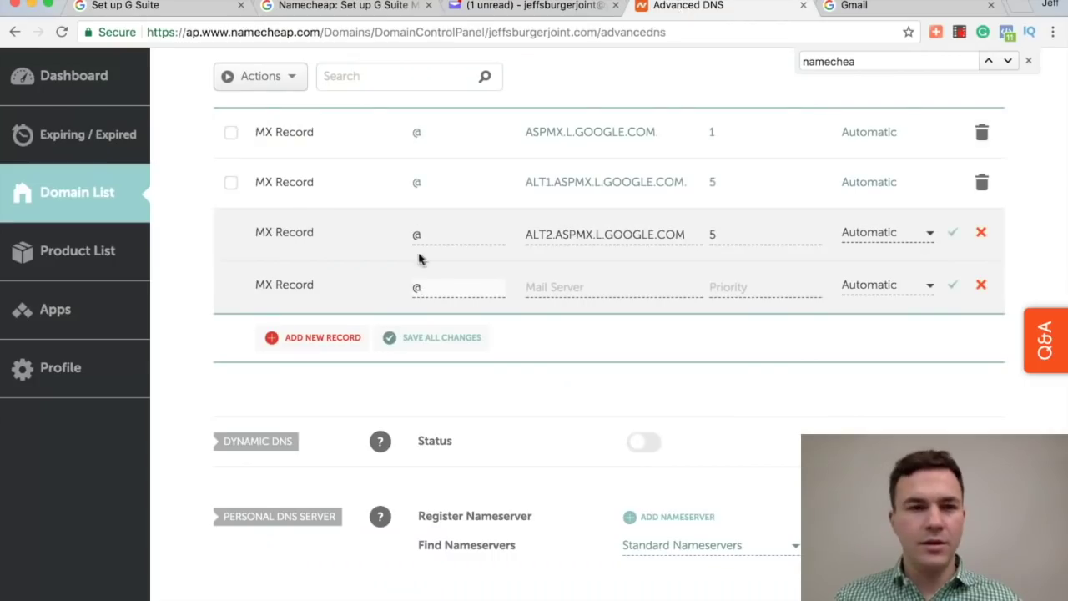
left_click(539, 286)
key("super+v")
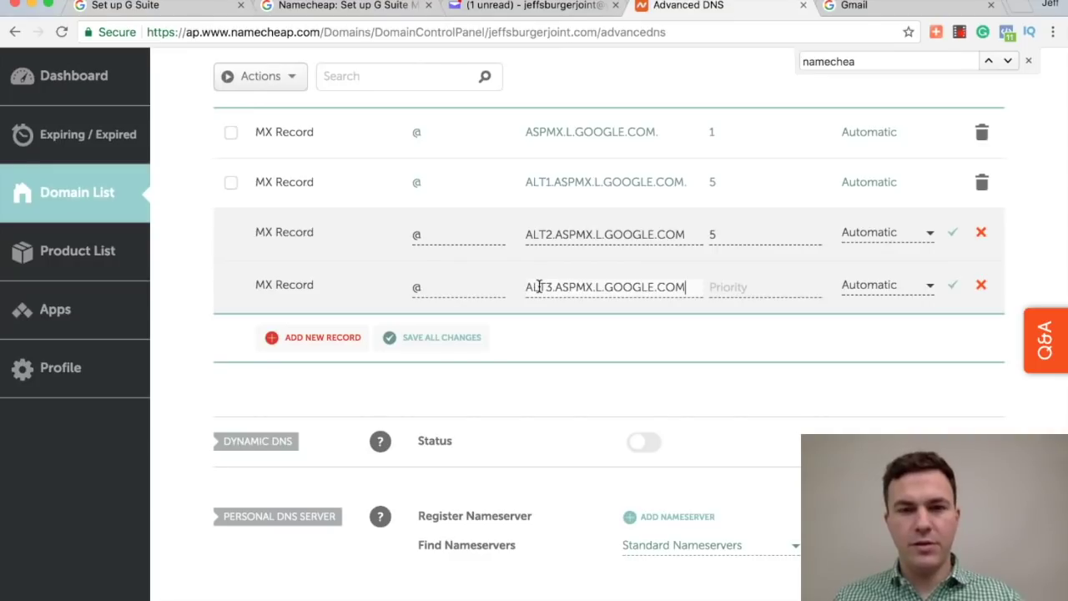
type("10")
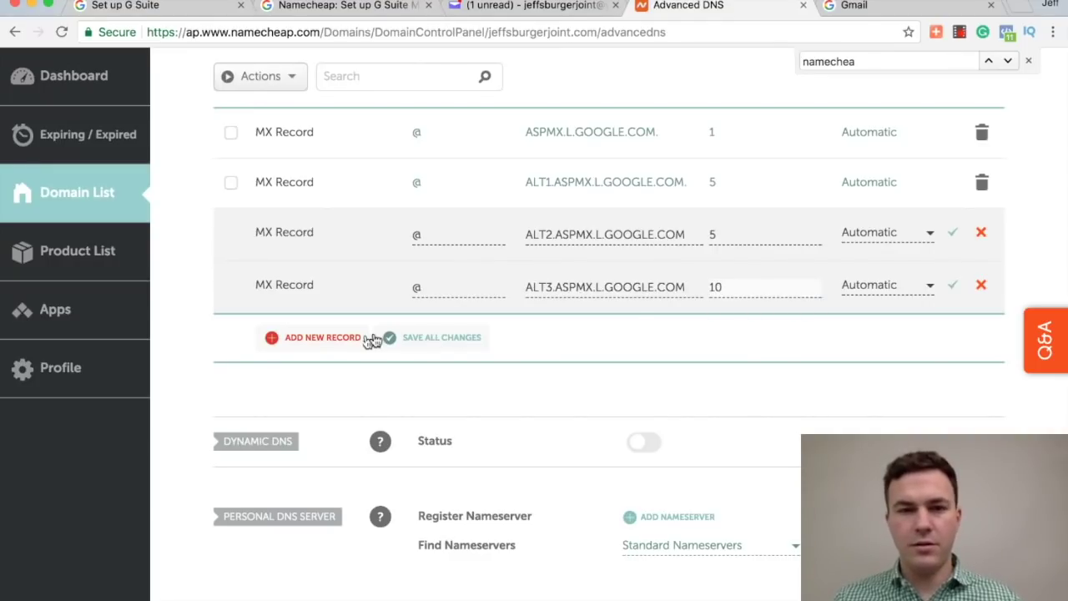
Step: Add ALT4.ASPMX.L.GOOGLE.COM at priority 10, then save the ALT2, ALT3 and ALT4 records
left_click(330, 346)
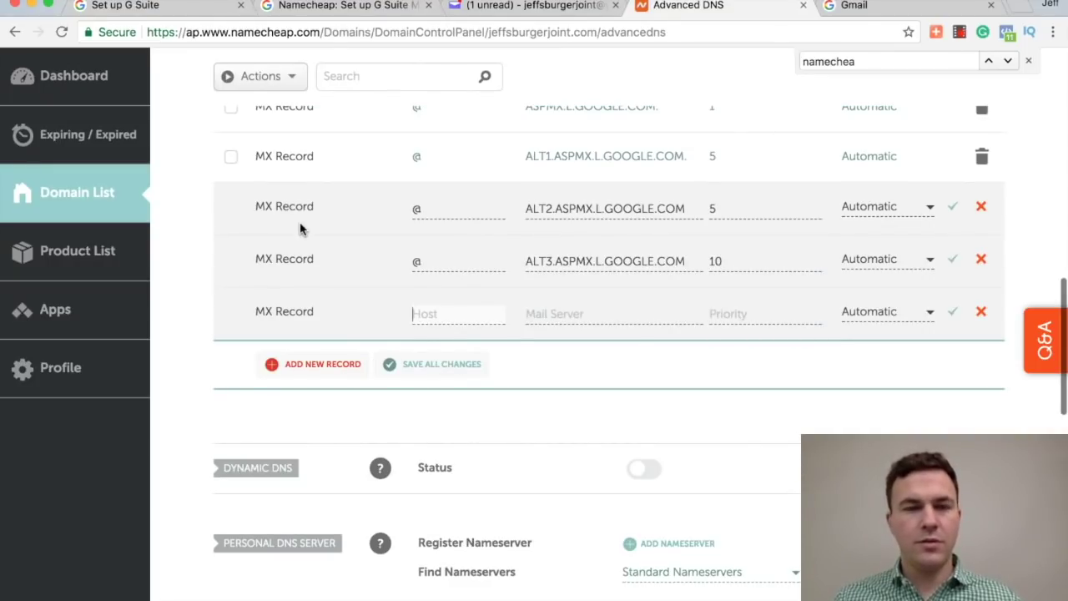
type("@")
left_click(91, 6)
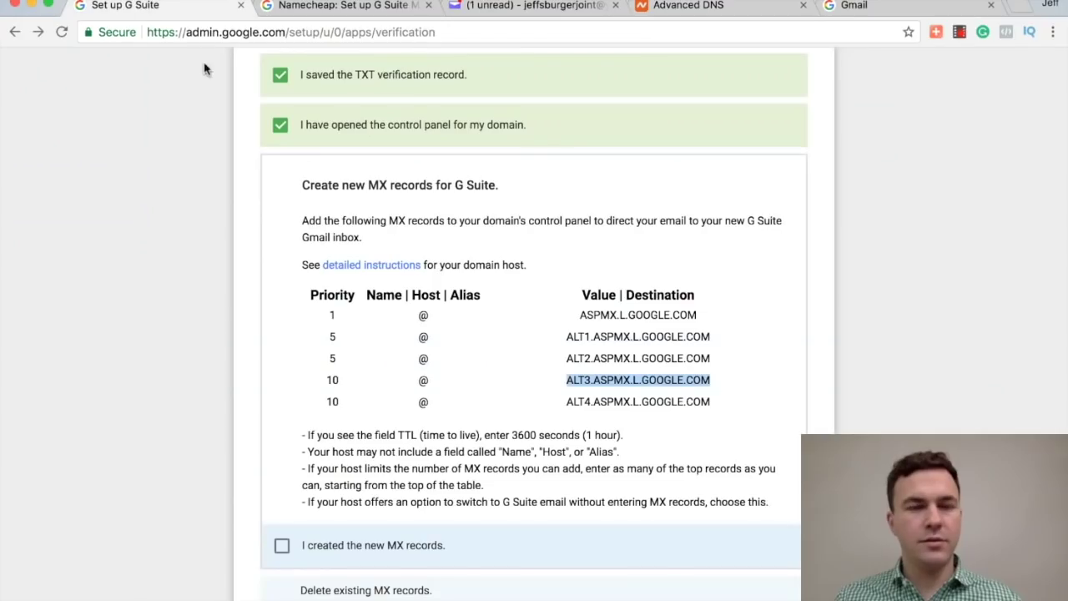
left_click_drag(568, 404, 719, 402)
key("ctrl+c")
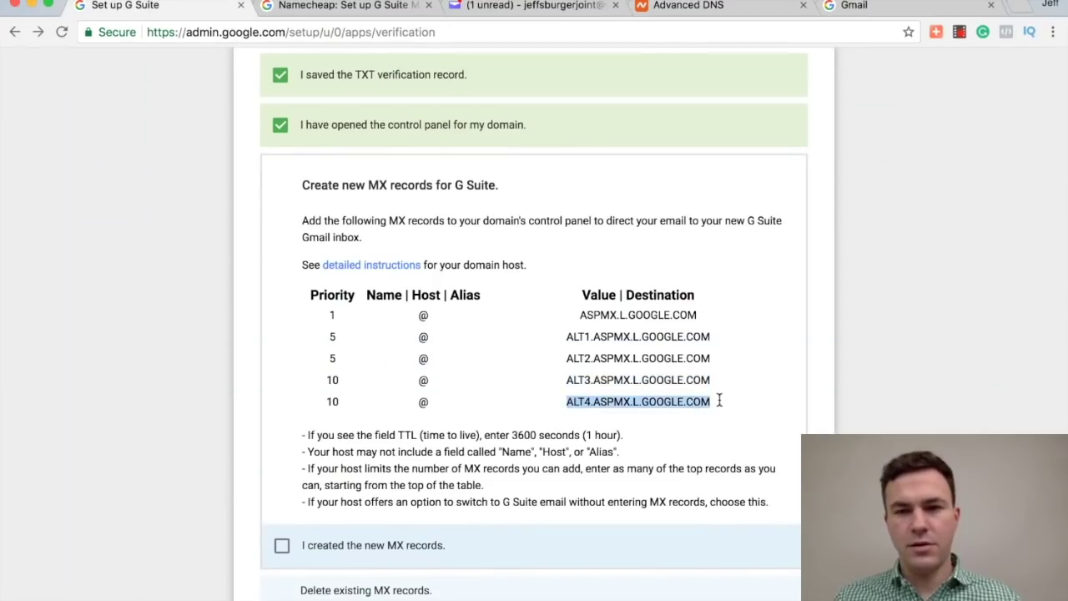
left_click(723, 7)
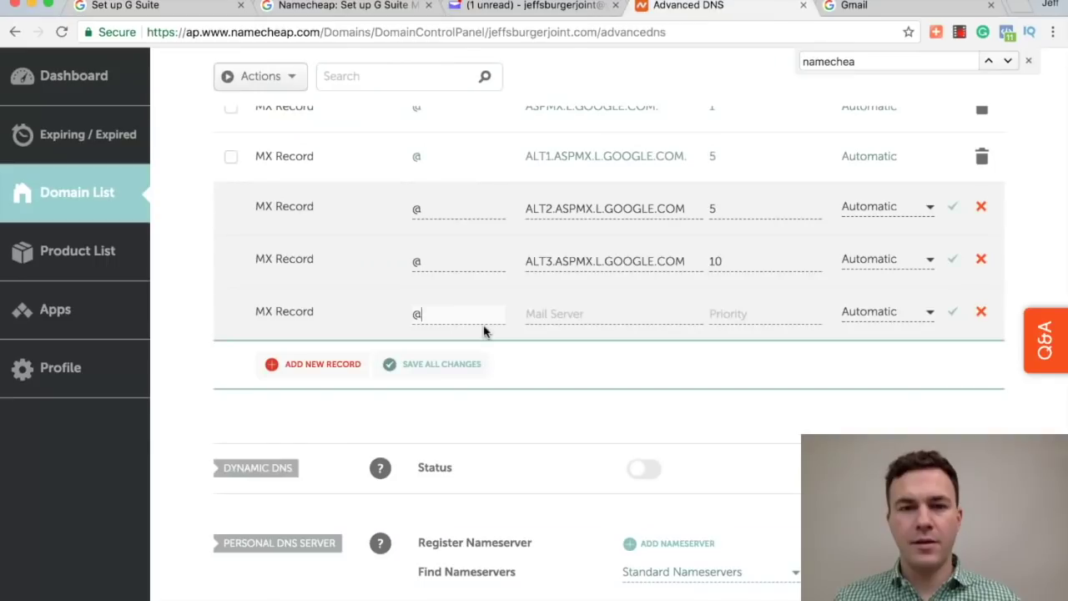
key("ctrl+v")
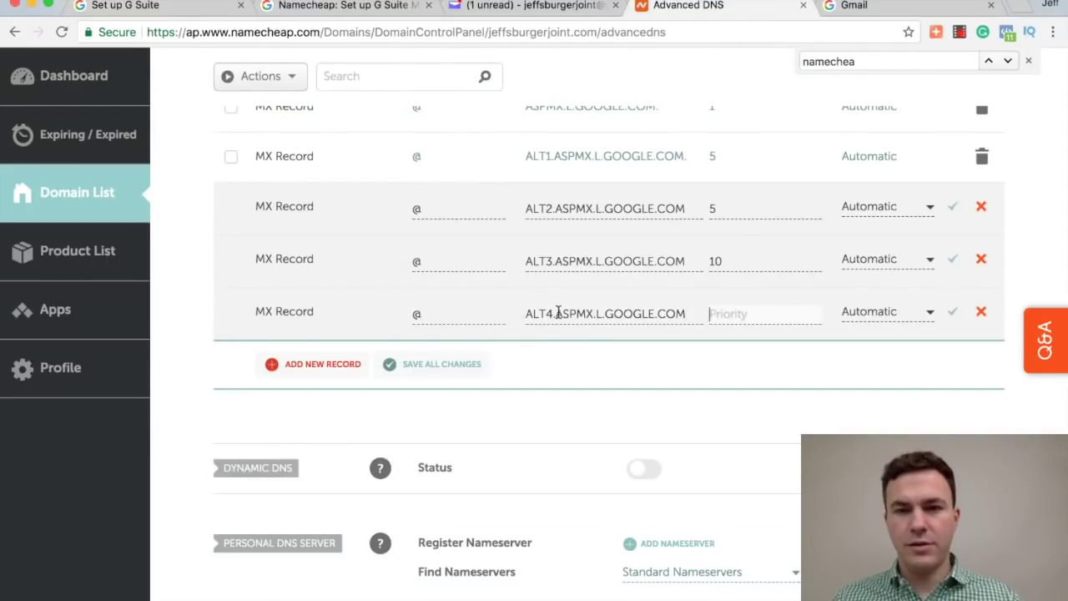
type("10")
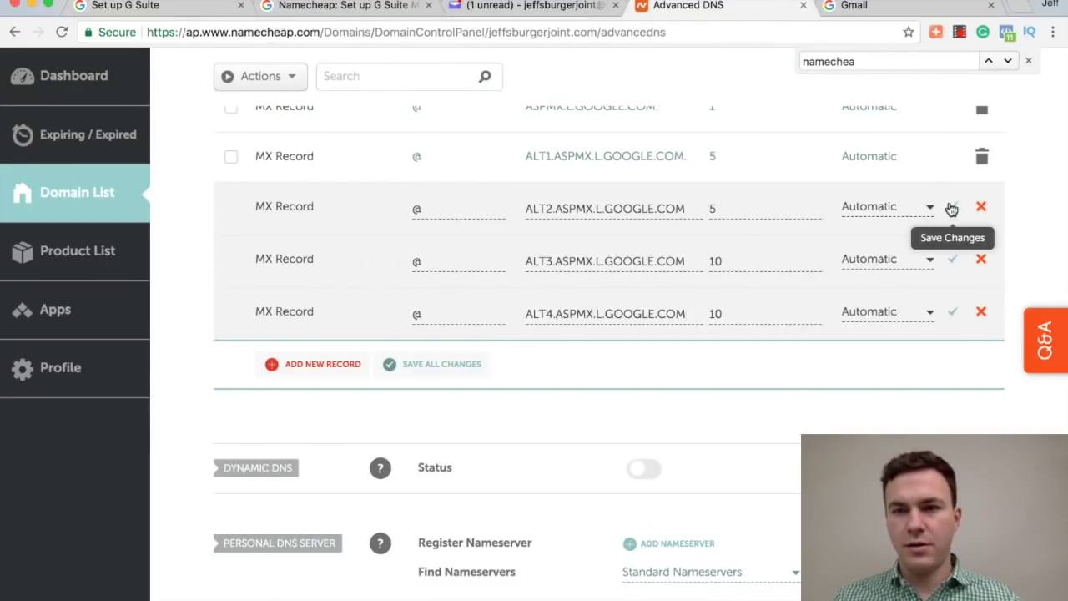
left_click(951, 207)
left_click(954, 260)
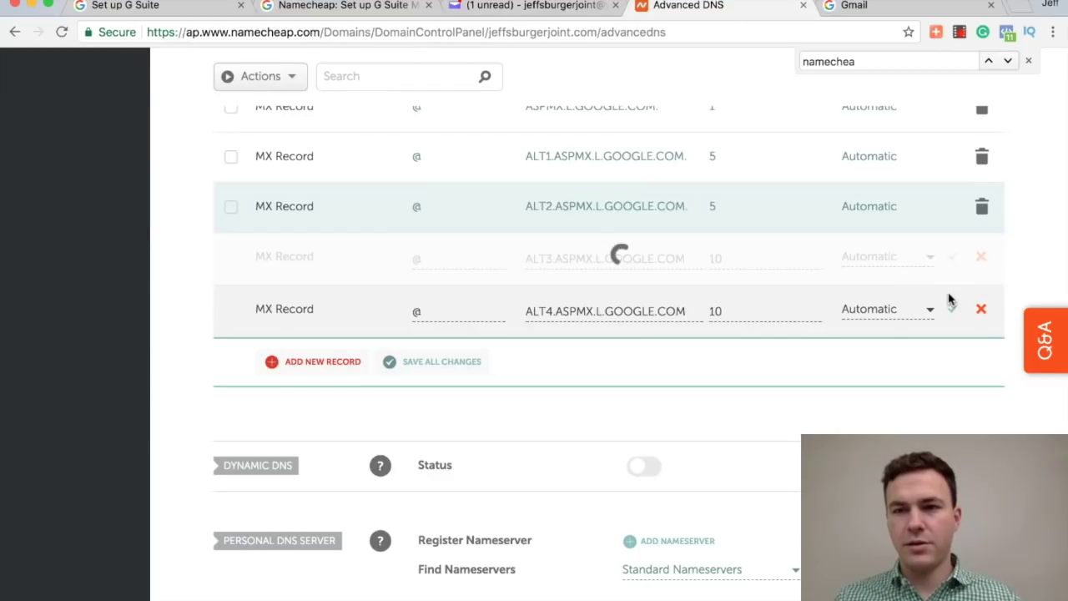
left_click(950, 312)
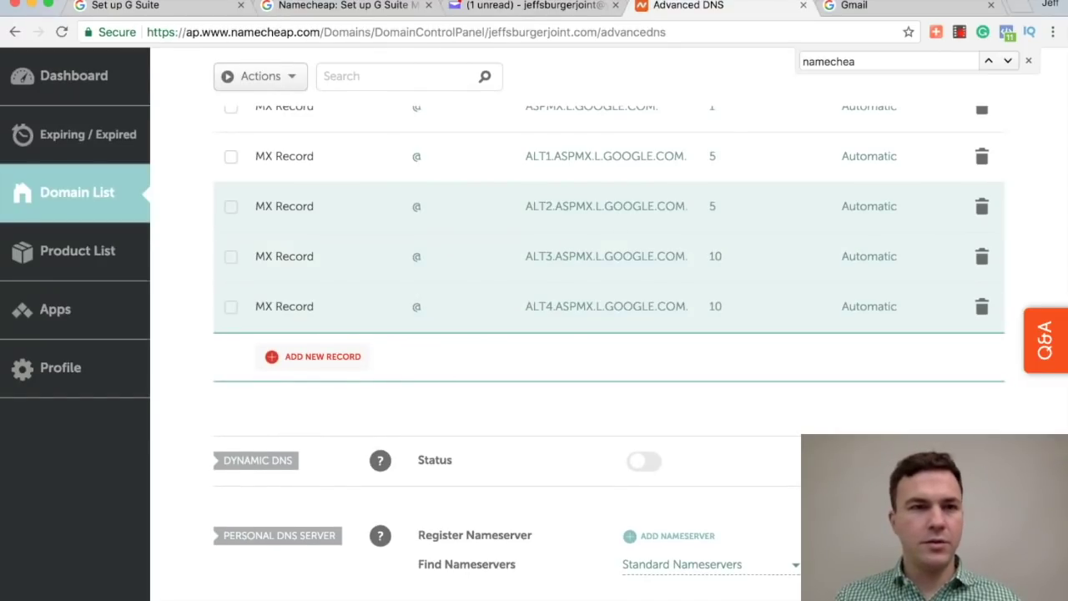
left_click(138, 6)
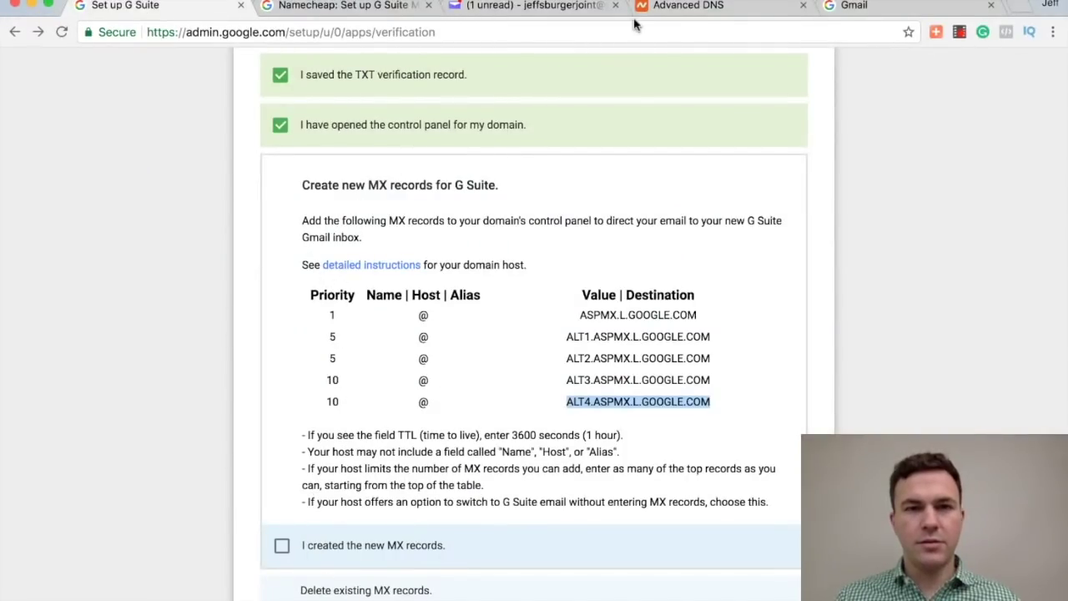
Step: Review the saved MX host records in Namecheap's Advanced DNS
left_click(680, 7)
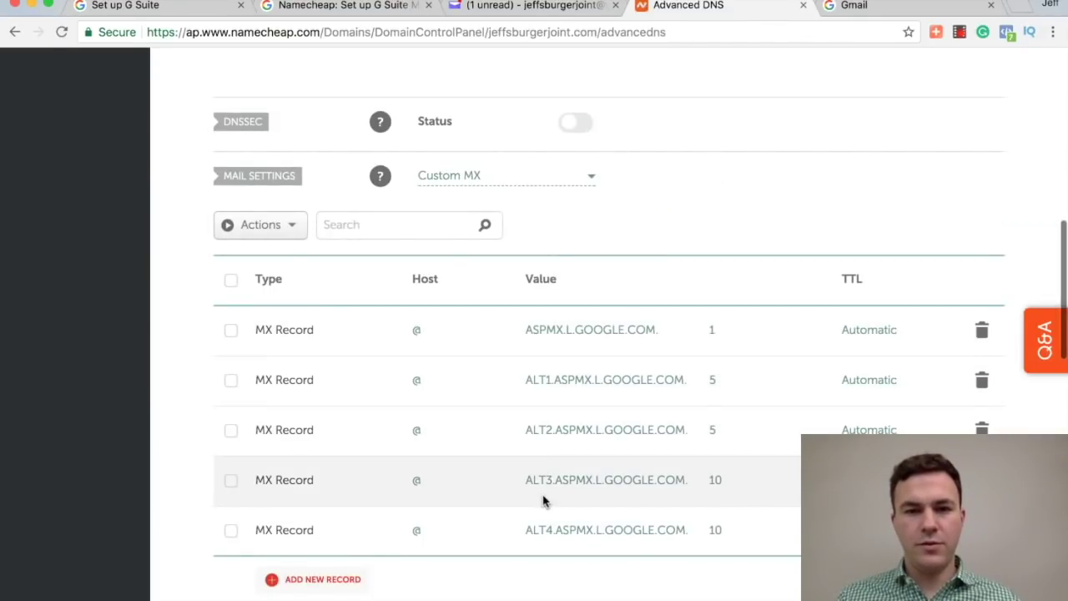
scroll(480, 504, "up", 5)
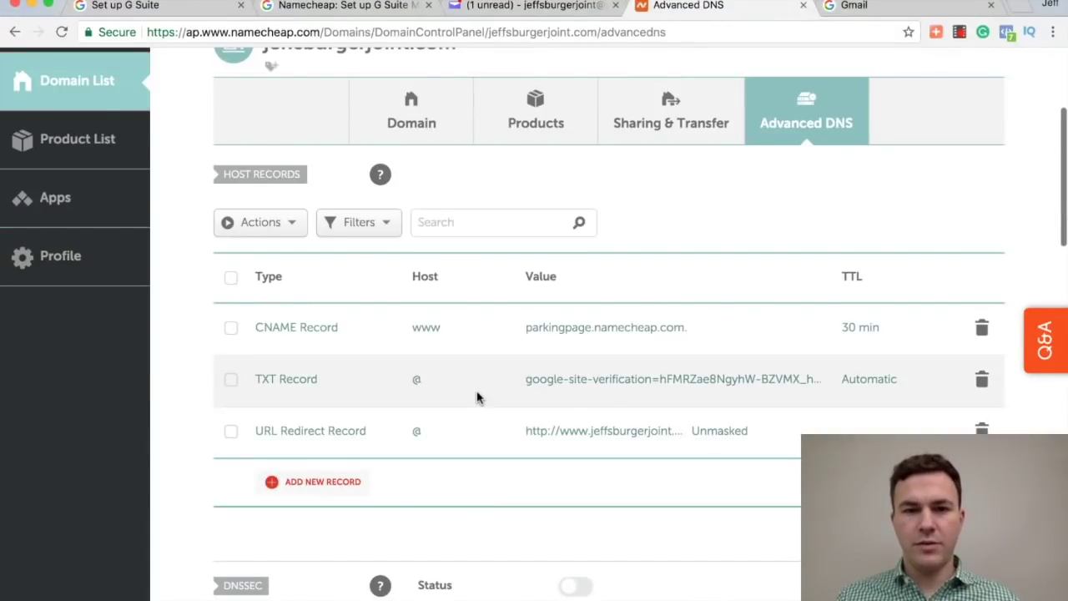
Step: Tick the three MX checklist boxes, then verify the domain and set up email
left_click(144, 8)
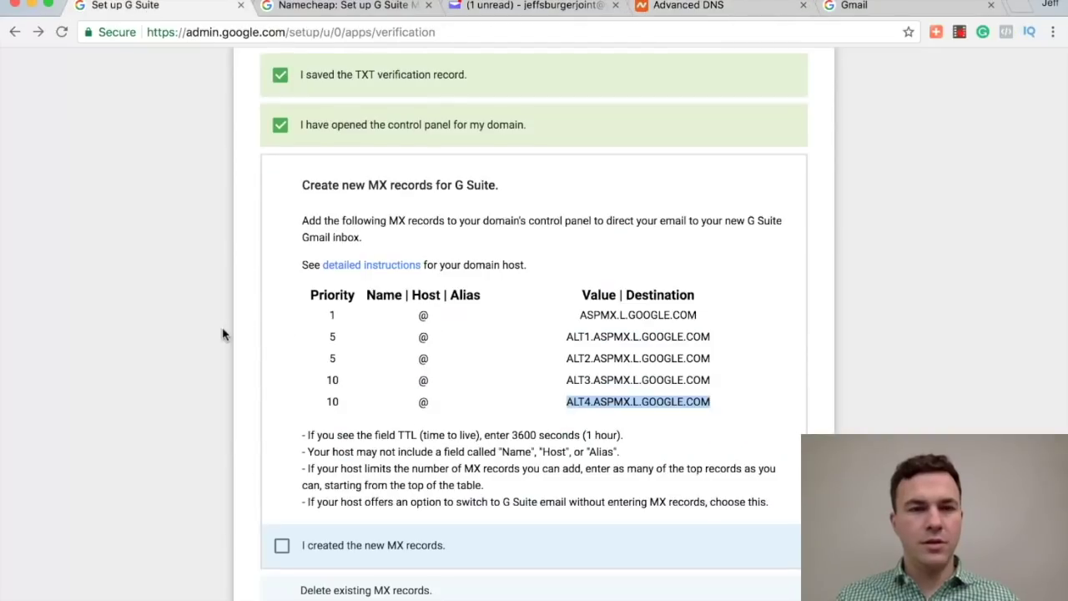
left_click(282, 544)
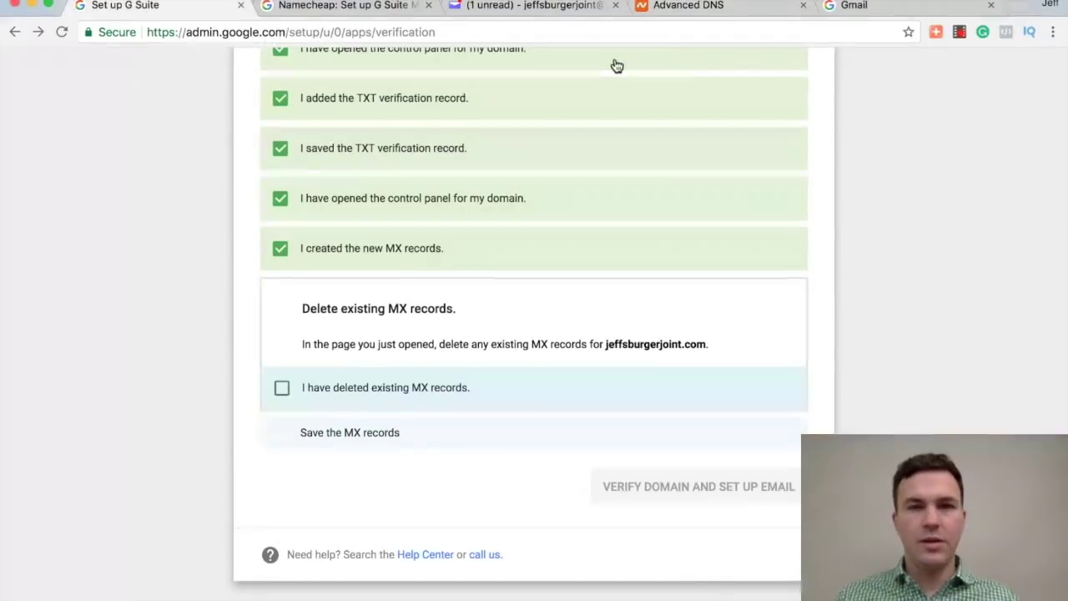
left_click(281, 392)
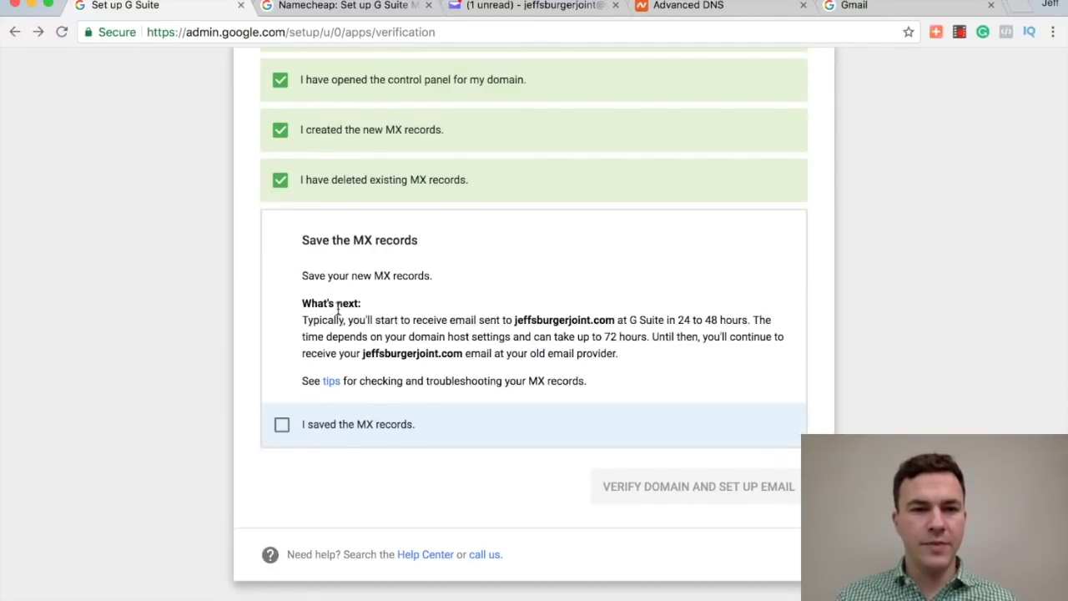
left_click(282, 429)
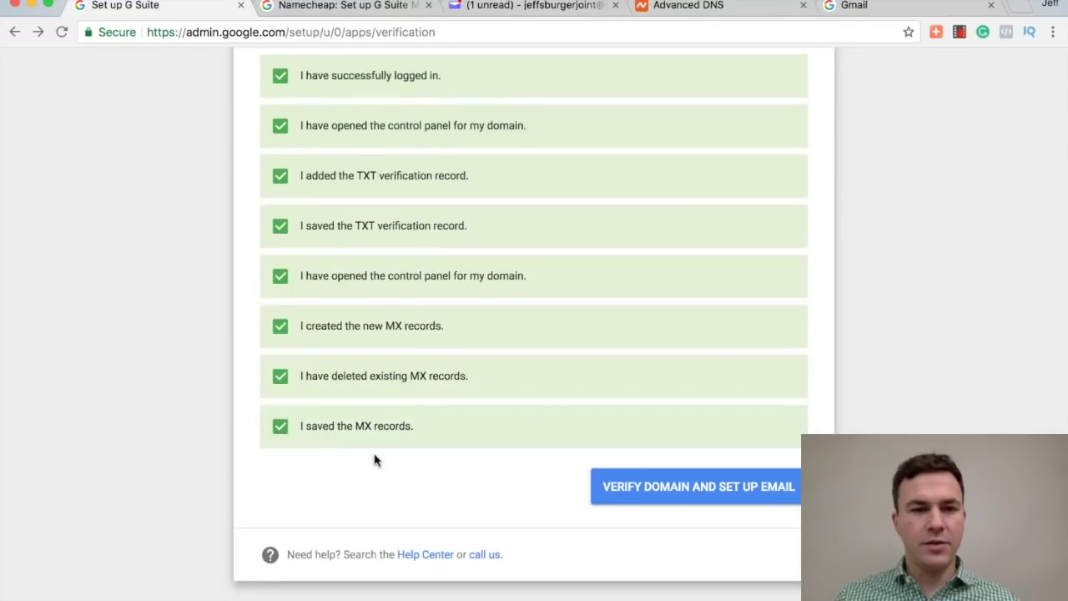
left_click(692, 486)
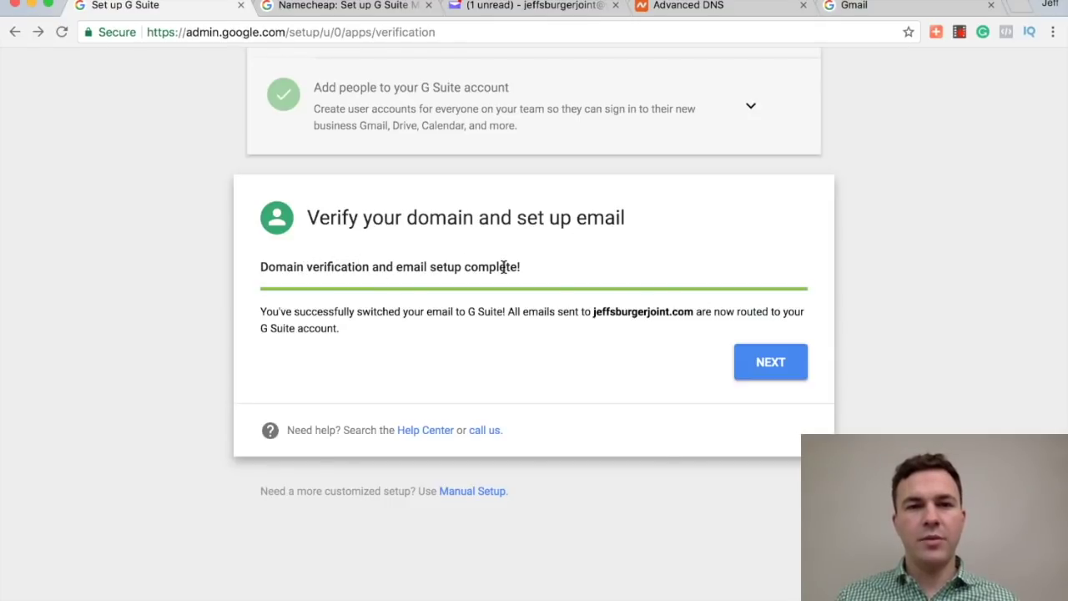
left_click(762, 363)
Step: Choose the G Suite Basic plan at $5.00/user/month from the plan list
scroll(547, 380, "down", 2)
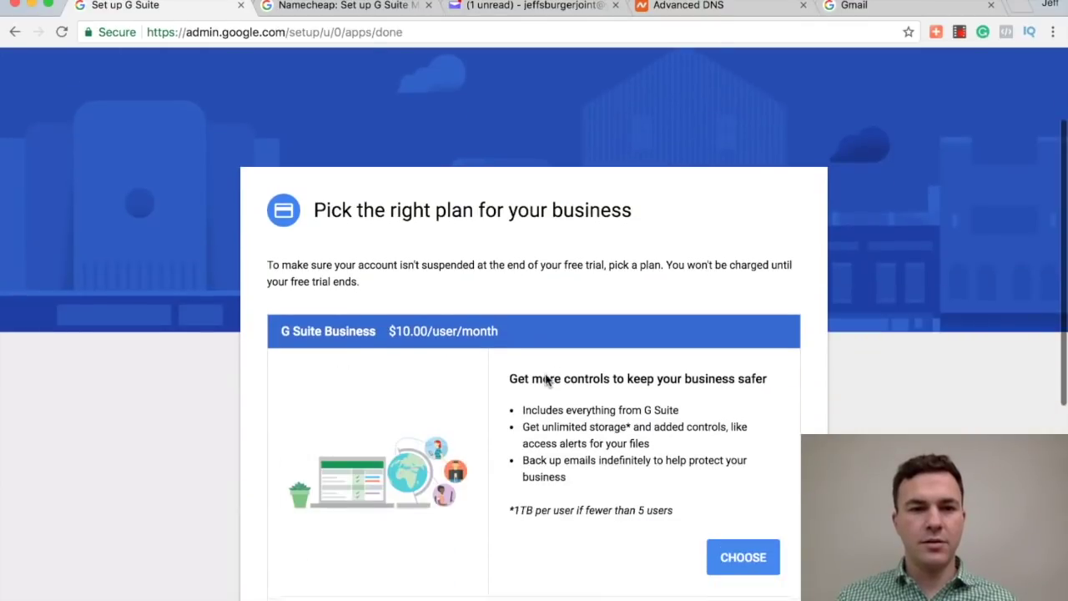
scroll(424, 317, "down", 3)
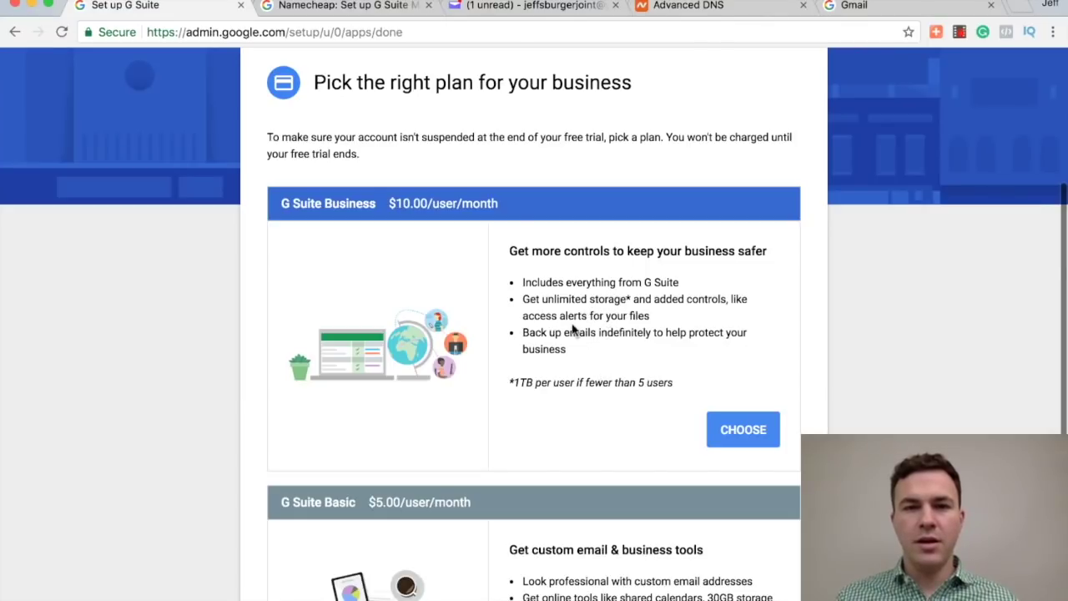
scroll(565, 332, "down", 3)
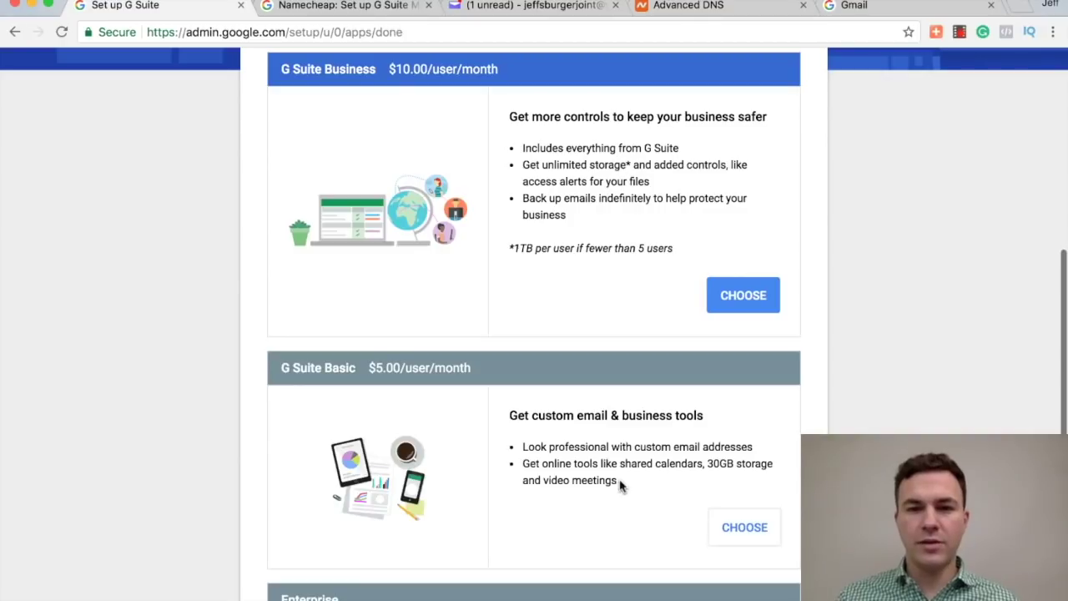
scroll(668, 513, "down", 2)
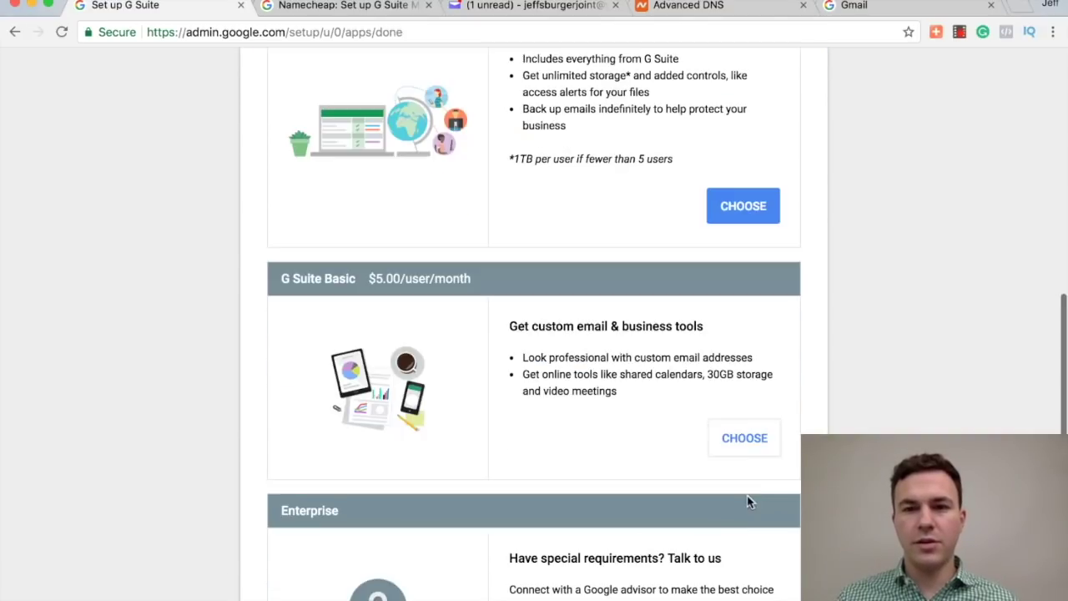
left_click(726, 435)
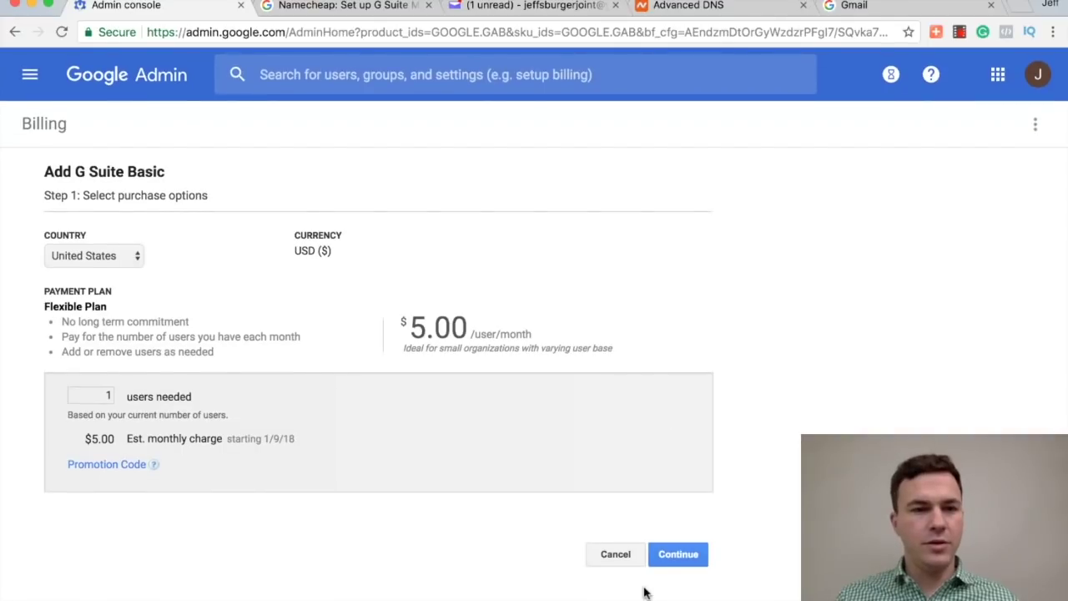
Step: Purchase G Suite Basic for 1 user at $5.00 monthly through to confirmation
left_click(679, 558)
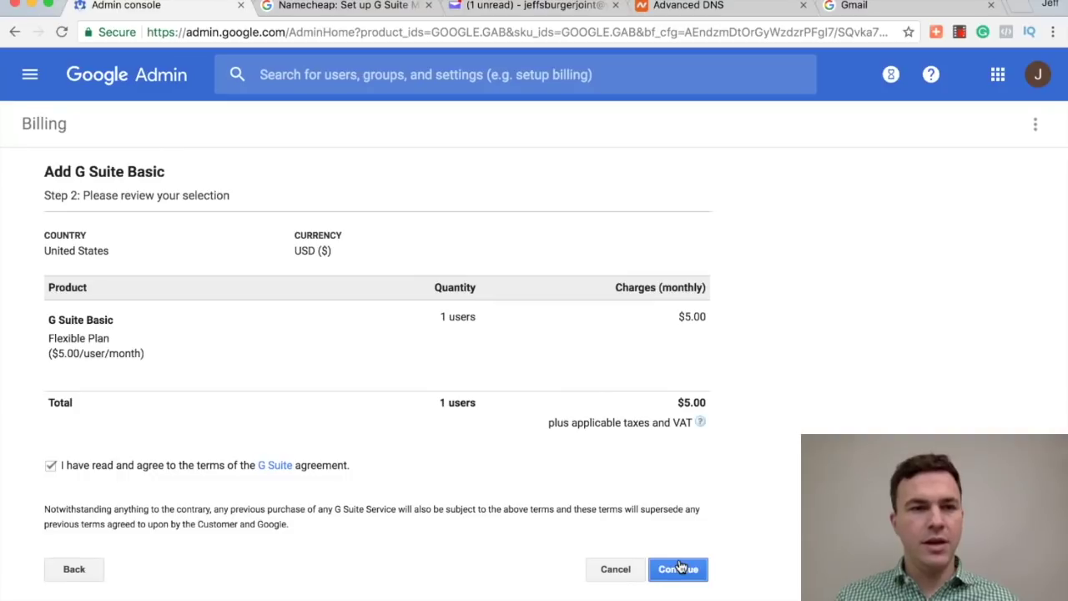
left_click(679, 568)
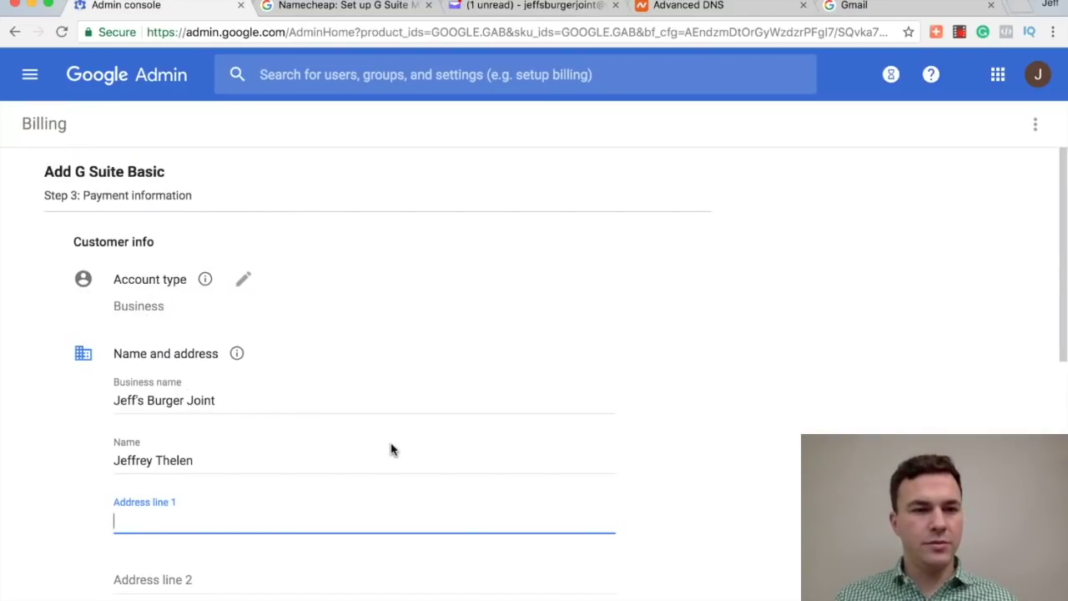
scroll(496, 446, "down", 1)
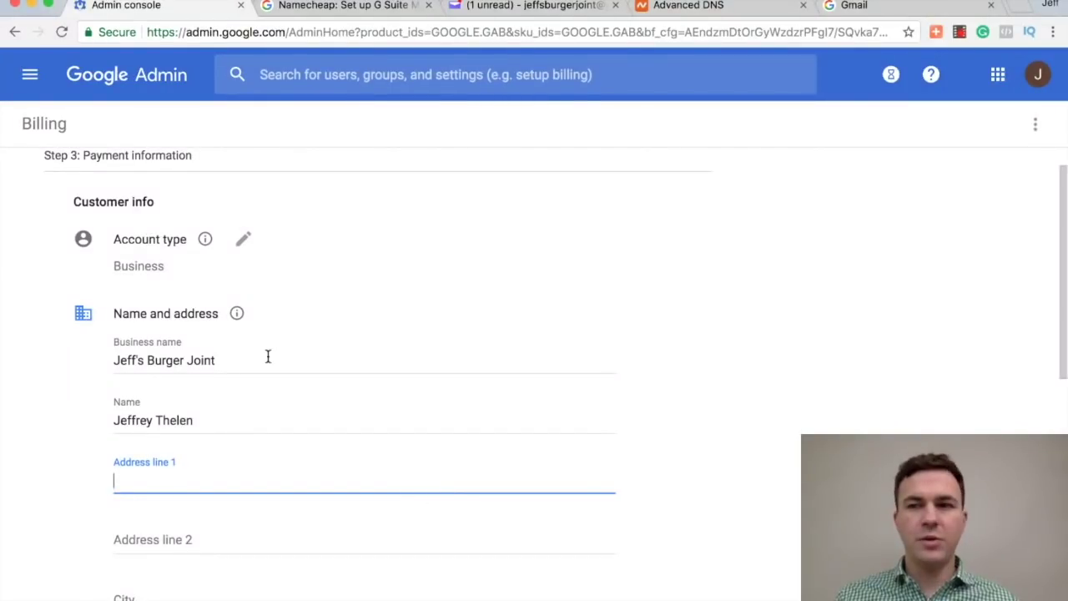
scroll(357, 420, "down", 4)
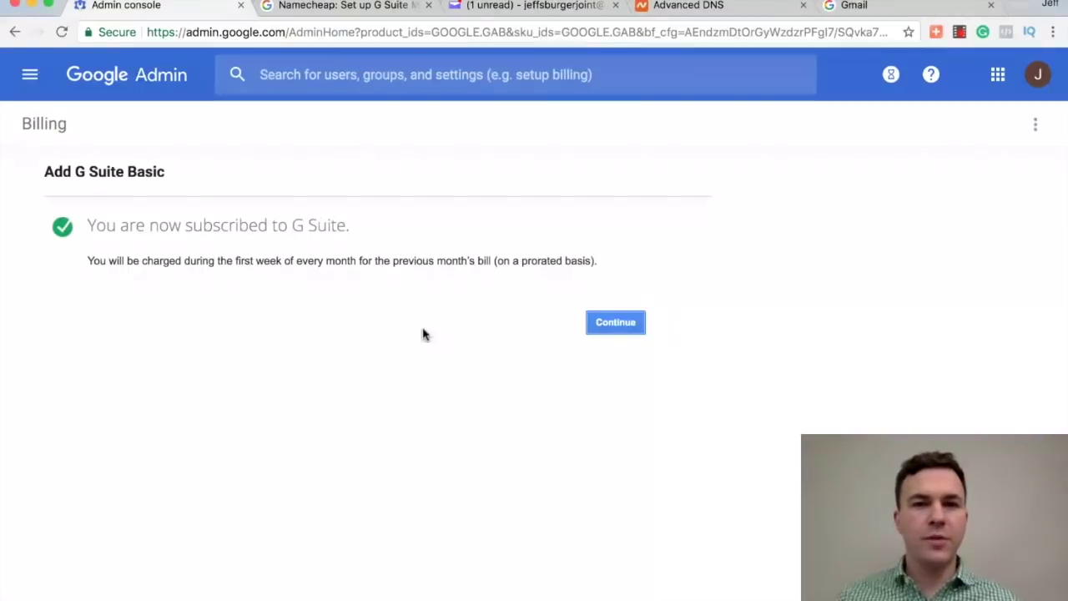
left_click(608, 332)
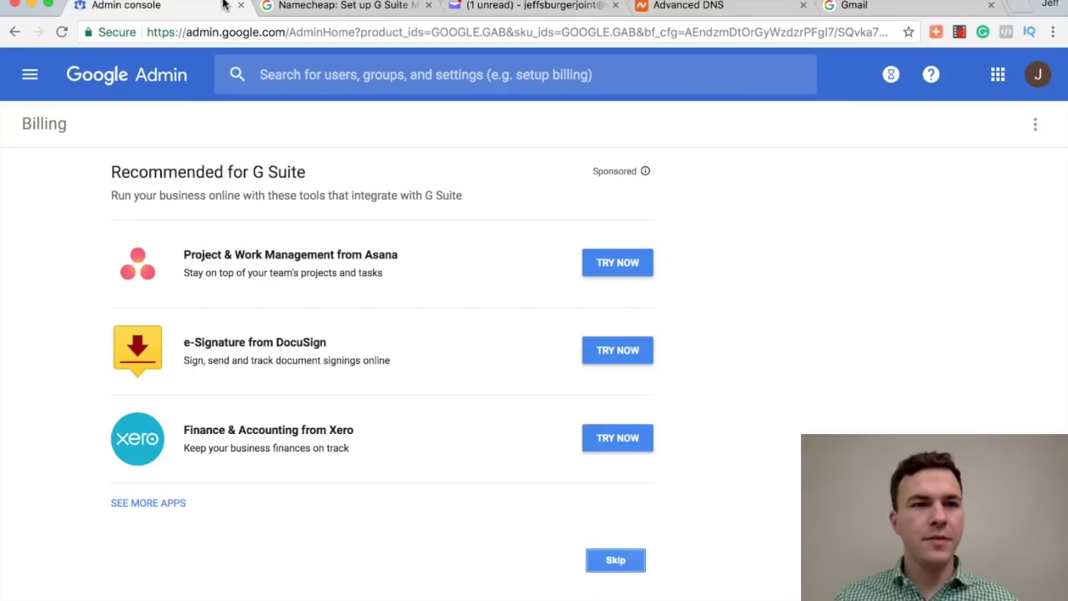
Step: Sign in to Gmail with the new domain account's address and password, and accept the terms
left_click(862, 7)
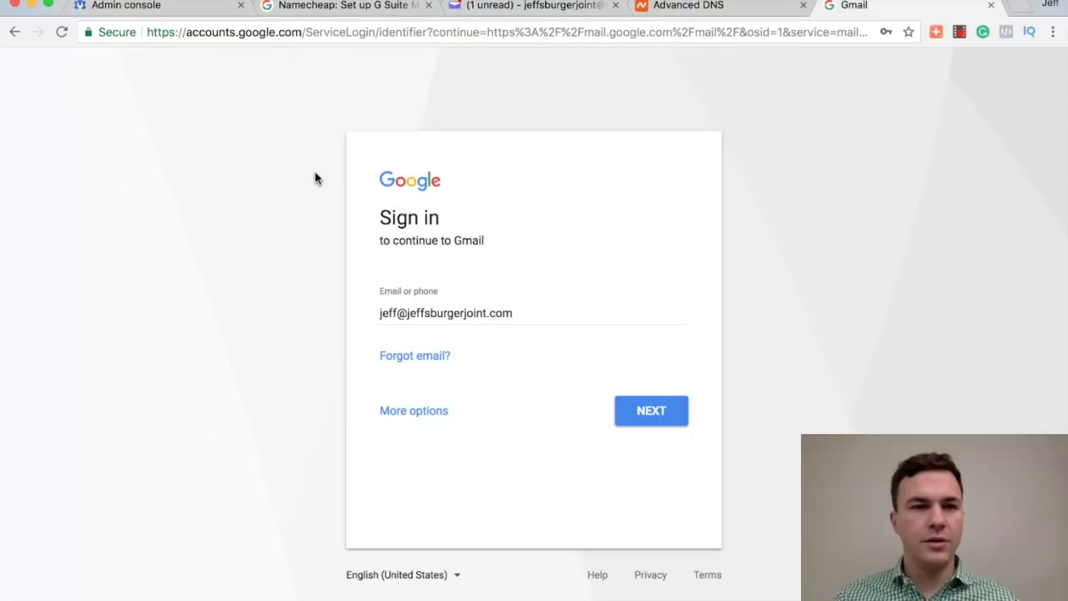
left_click(639, 410)
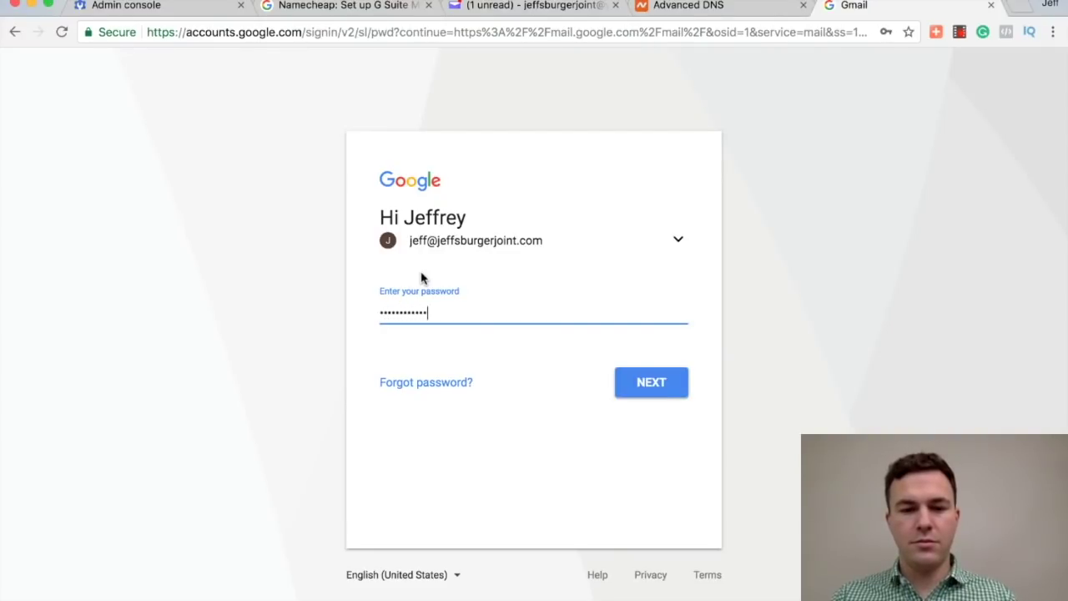
left_click(645, 384)
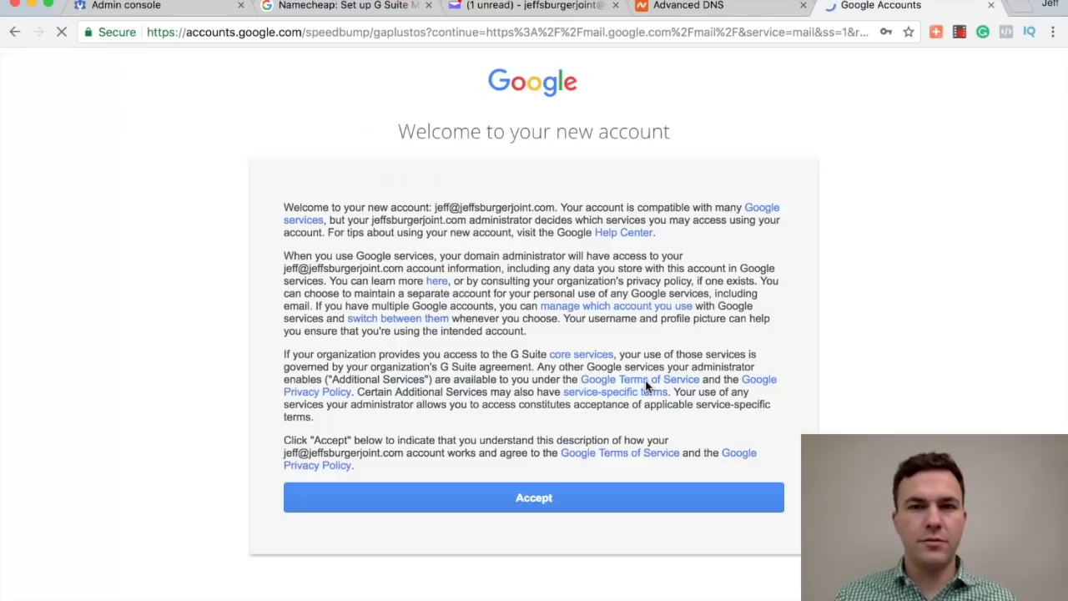
left_click(526, 499)
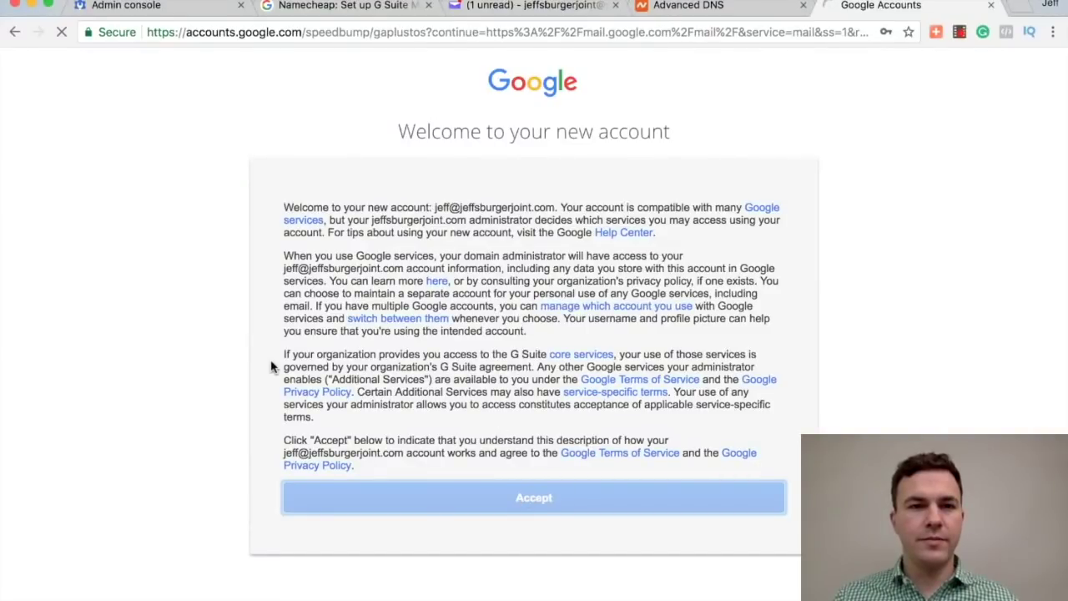